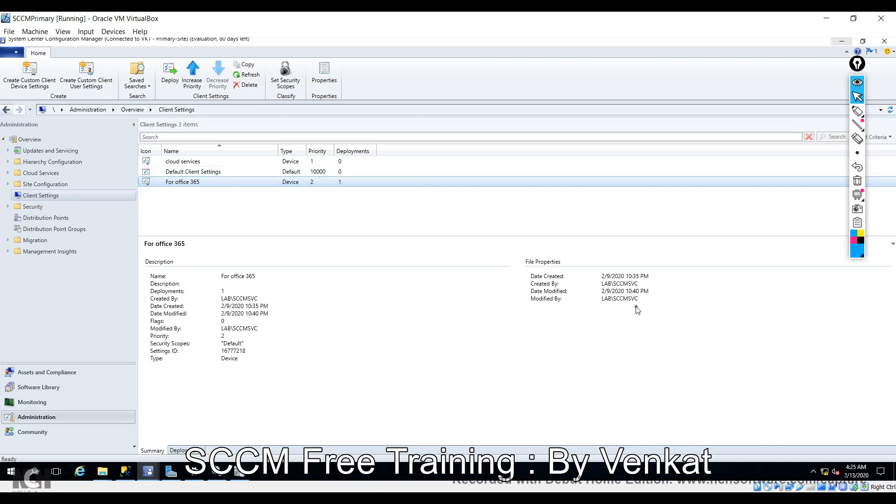
Draw a tall rectangle on the left side of the Paint canvas.
key("alt+Tab")
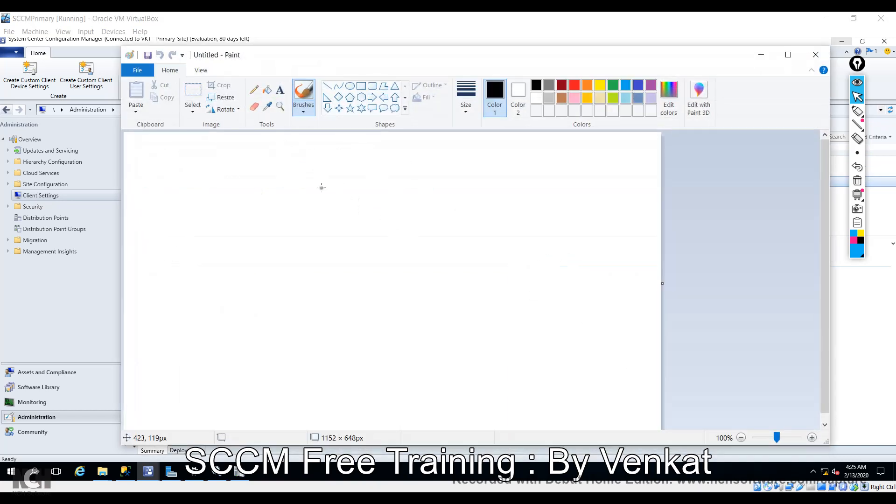
left_click(362, 86)
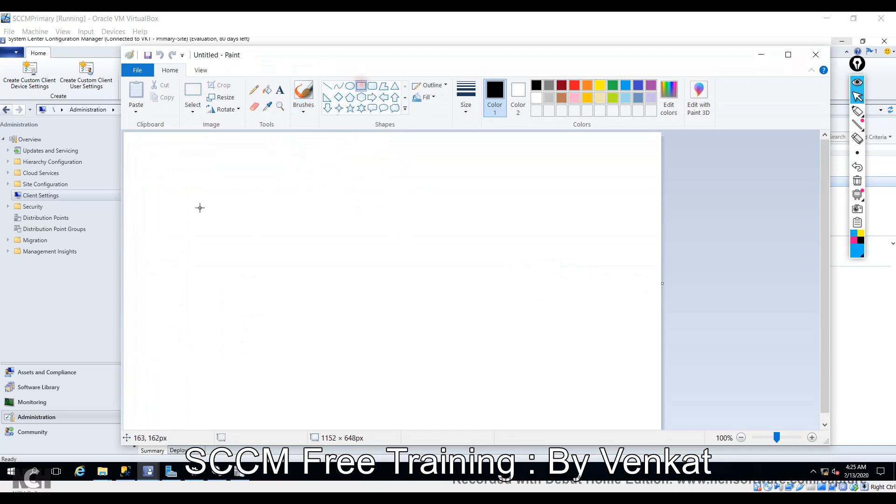
left_click_drag(193, 200, 241, 273)
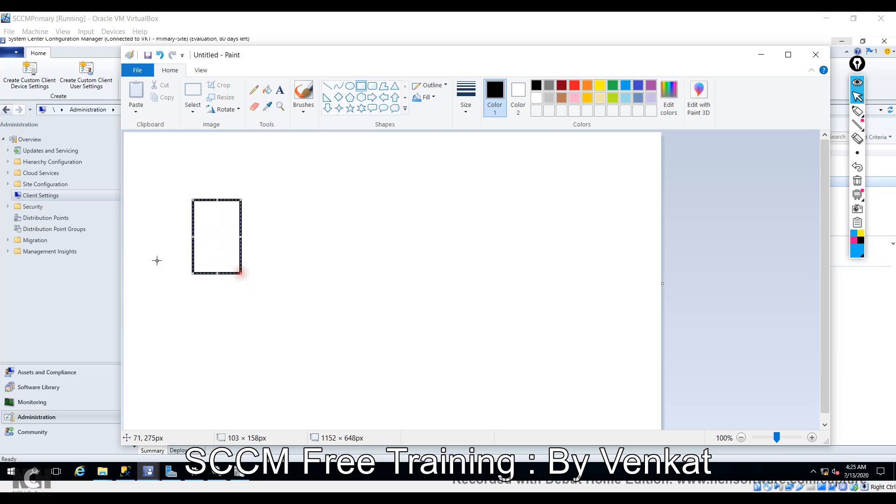
left_click(362, 87)
Add a box to the right and a small box inside the tall one, joined by a line.
left_click_drag(347, 209, 383, 256)
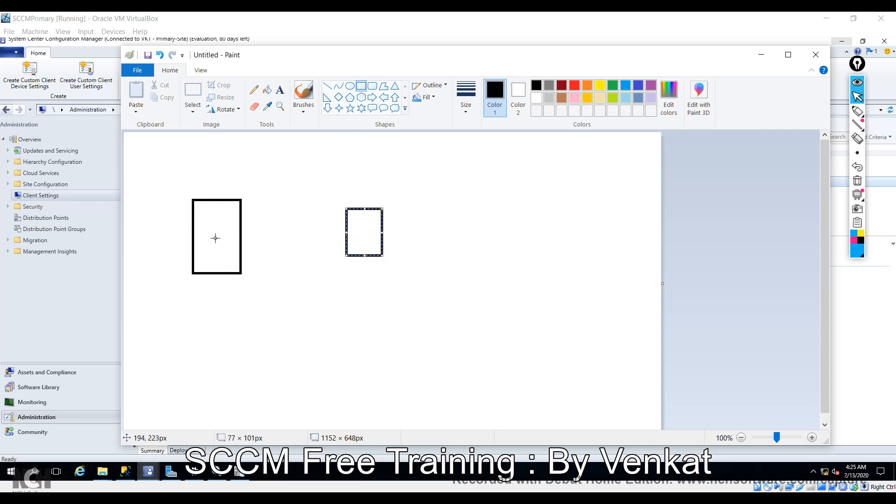
left_click_drag(202, 249, 222, 266)
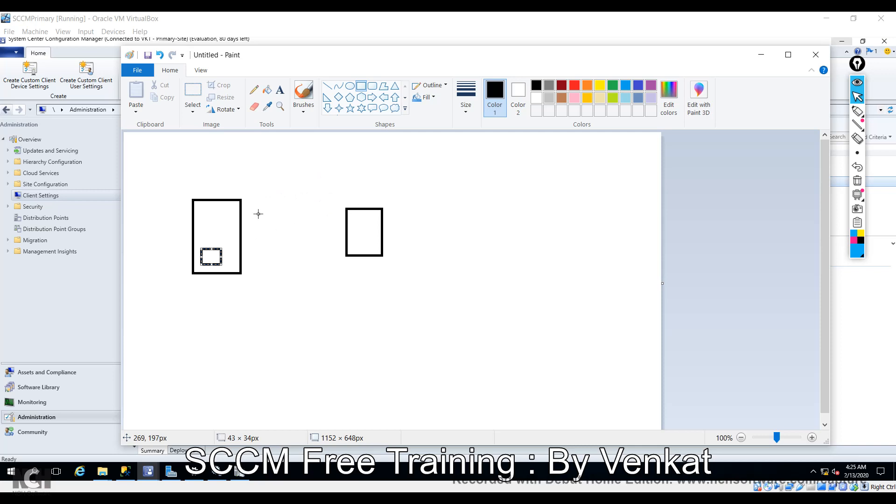
left_click(327, 86)
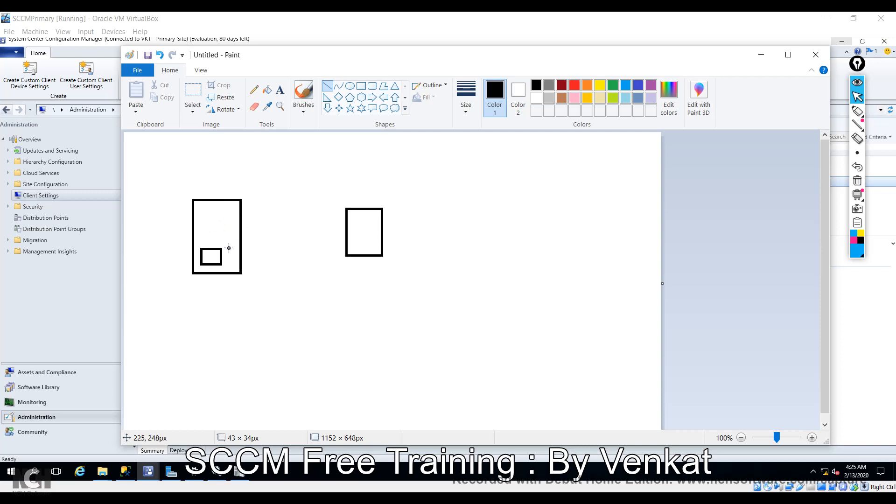
left_click_drag(228, 254, 336, 229)
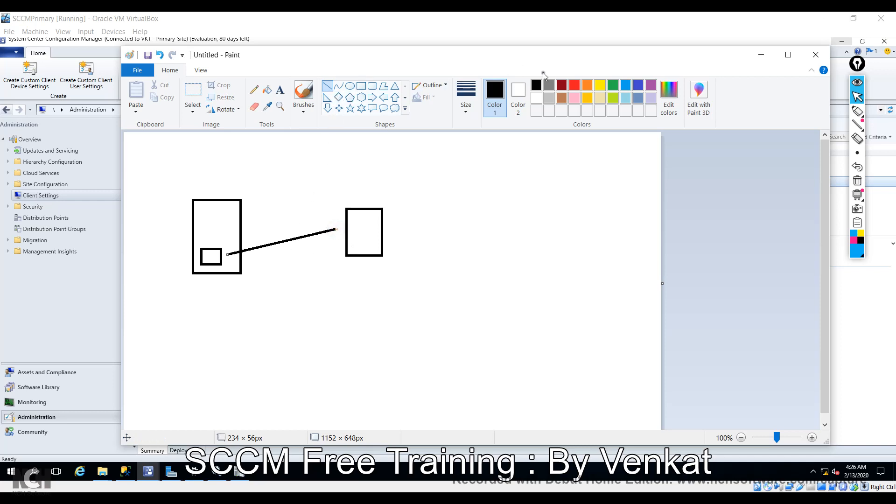
Recolor the connector red and draw a second, green line from the right box to the left box.
left_click(575, 84)
left_click(576, 87)
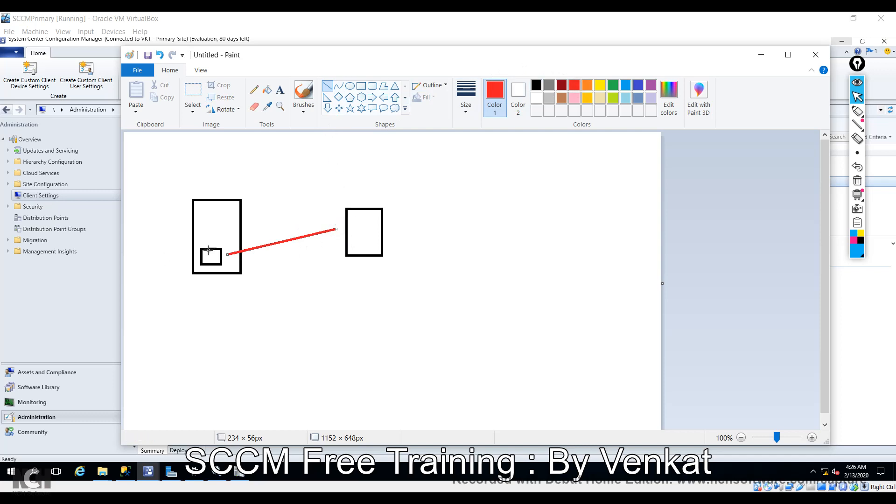
left_click(266, 222)
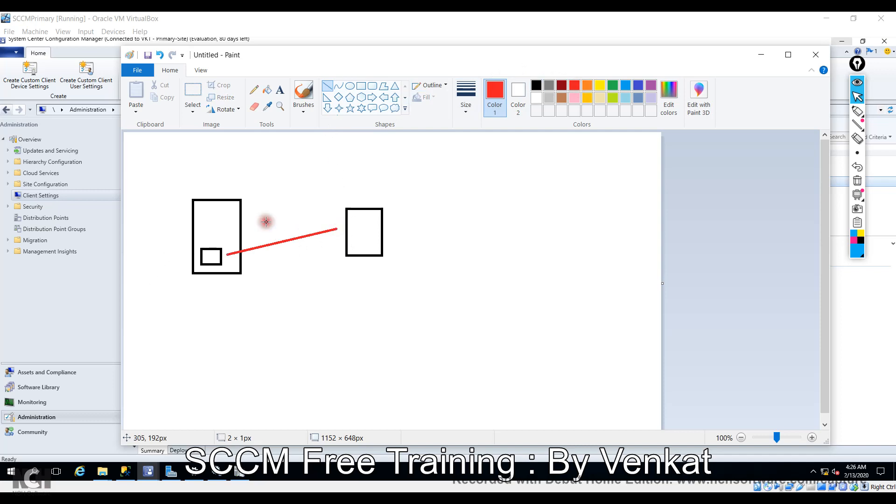
left_click(613, 85)
left_click_drag(346, 220, 219, 246)
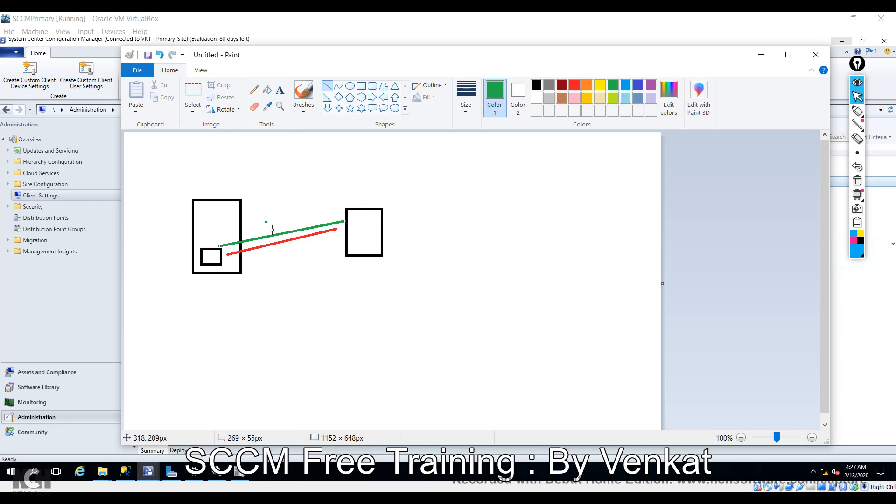
Draw a small green diamond above the connectors and a large green rectangle around the right box.
left_click(338, 97)
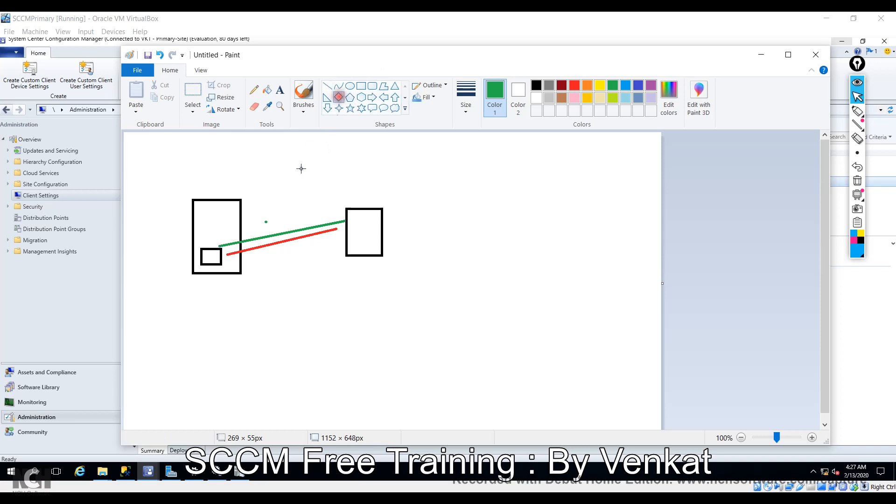
mouse_move(286, 187)
left_mouse_down()
mouse_move(311, 215)
mouse_move(303, 211)
left_mouse_up()
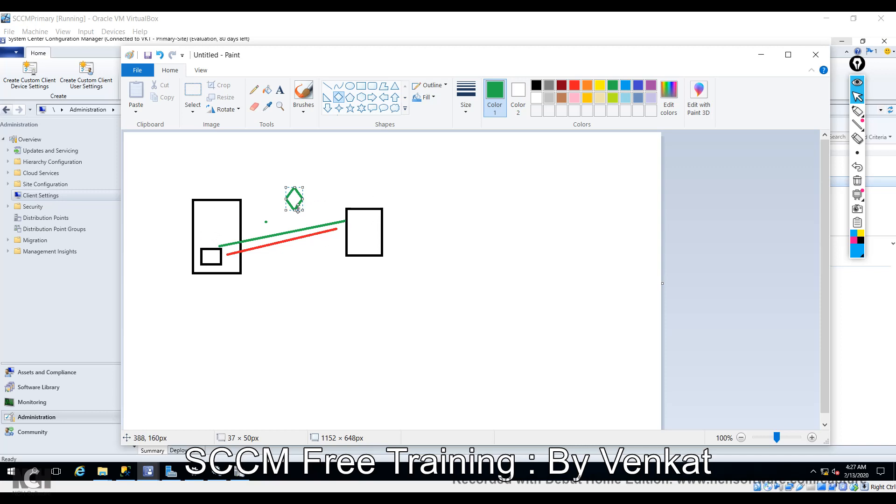
left_click(361, 86)
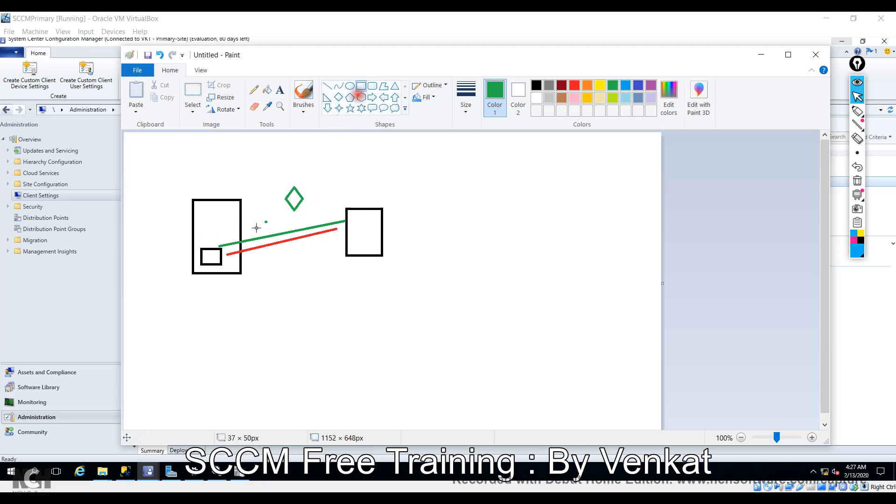
left_click_drag(329, 179, 407, 301)
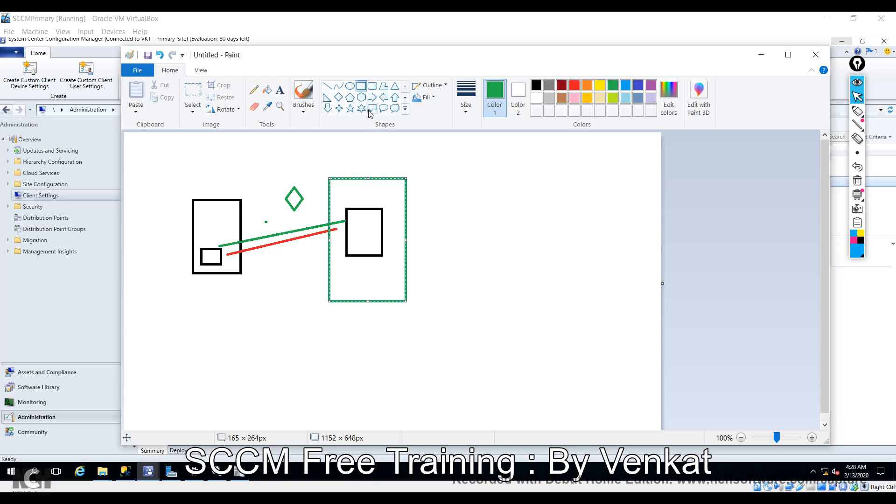
Draw a green horizontal line in the lower area and add an 'inventory.log' text label at right.
left_click(327, 87)
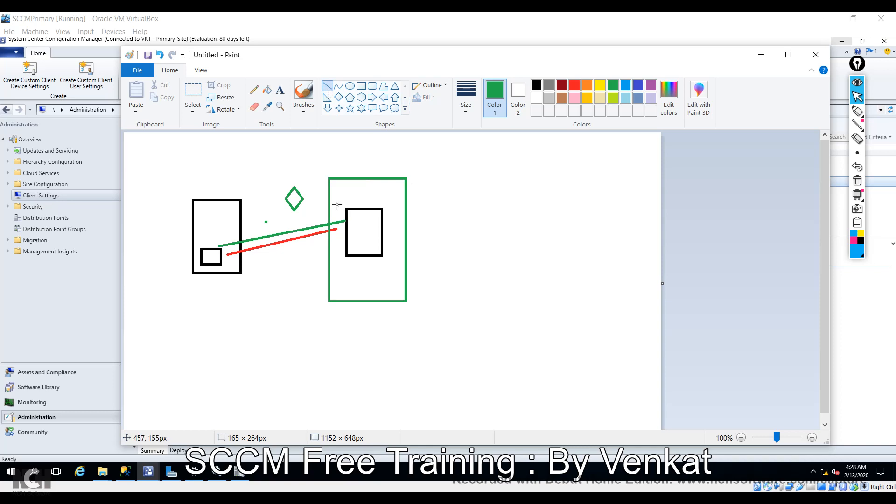
left_click_drag(365, 268, 258, 268)
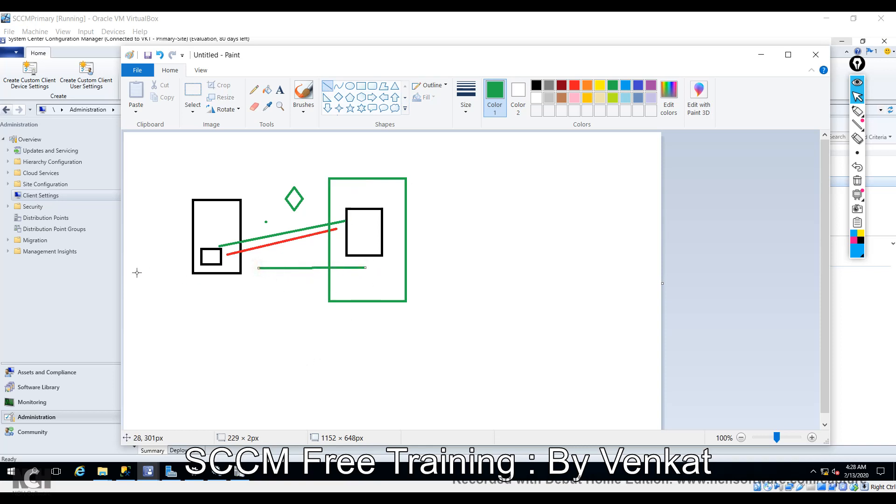
left_click(280, 92)
mouse_move(481, 212)
left_mouse_down()
mouse_move(523, 226)
mouse_move(523, 272)
left_mouse_up()
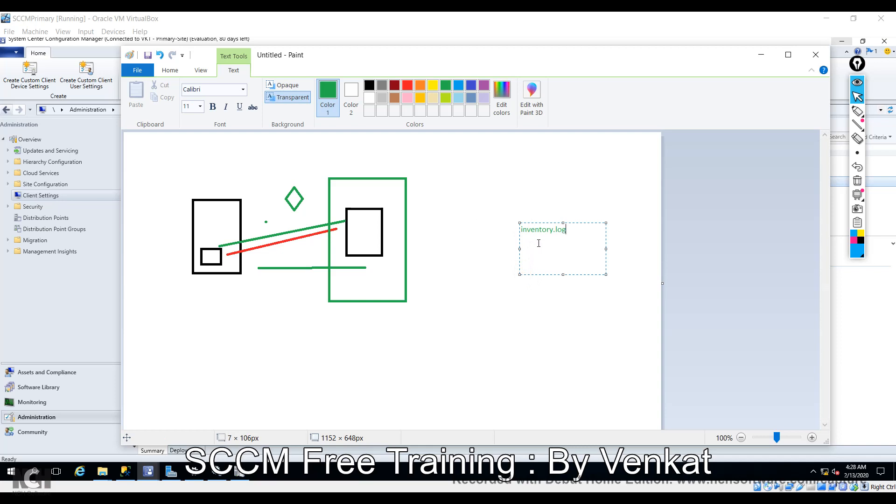
Add 'ccmmessaging.log' under 'inventory.log' and make both label lines red.
key("ctrl+a")
type("ccm")
left_click_drag(594, 248, 512, 226)
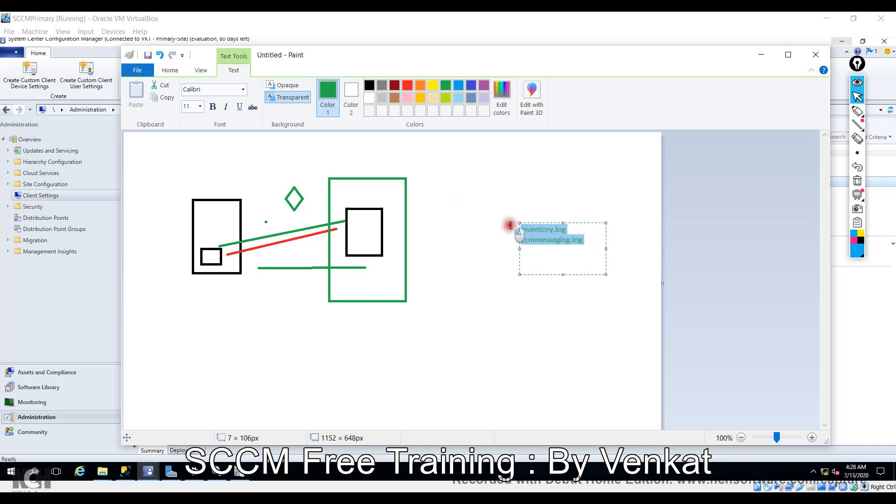
left_click(406, 86)
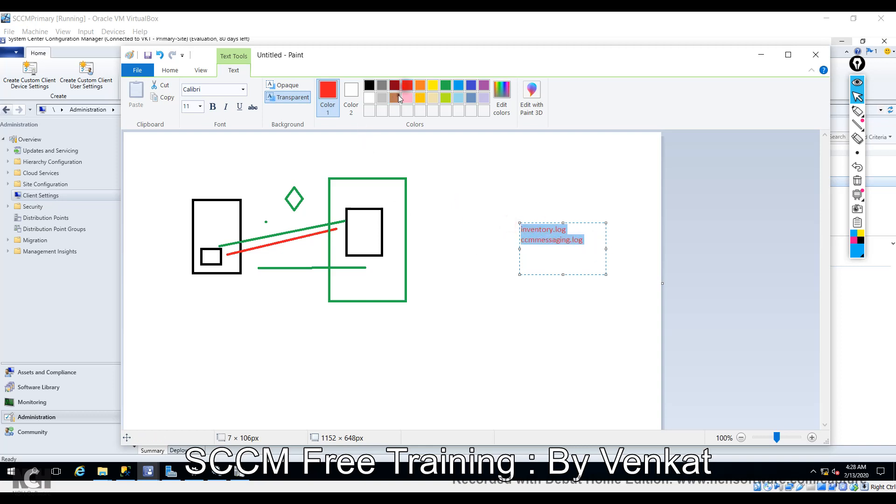
left_click(145, 220)
Place a red 'Mp_HInv.log' label to the left of the tall box.
left_click(148, 216)
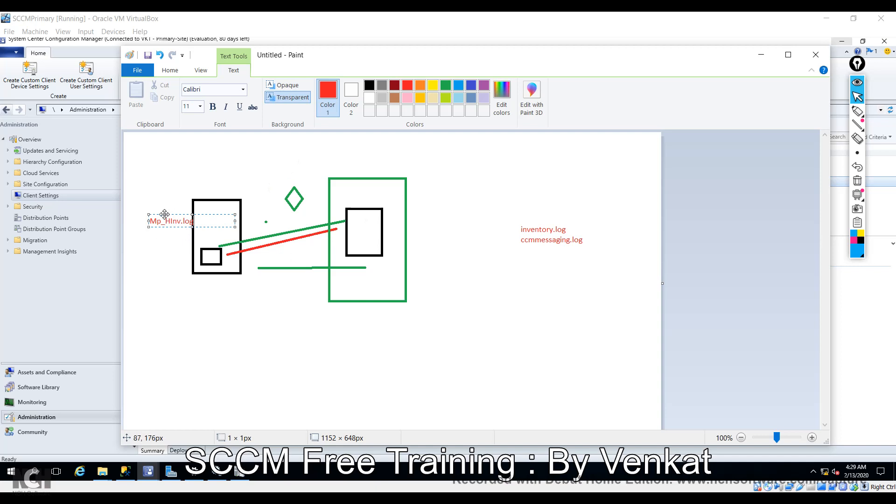
left_click_drag(165, 216, 155, 205)
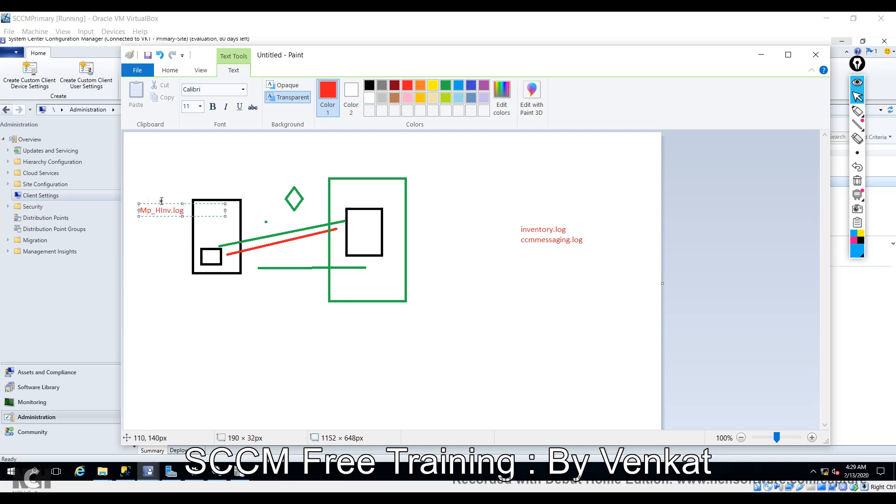
left_click(525, 234)
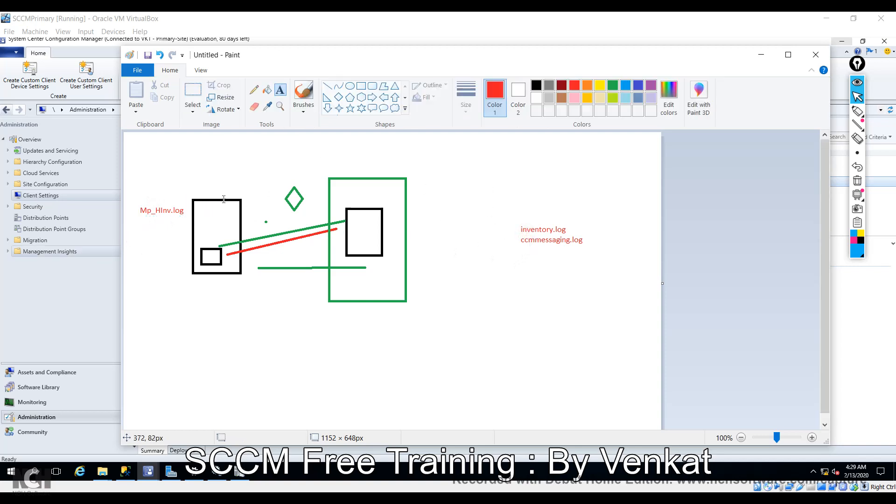
left_click(519, 231)
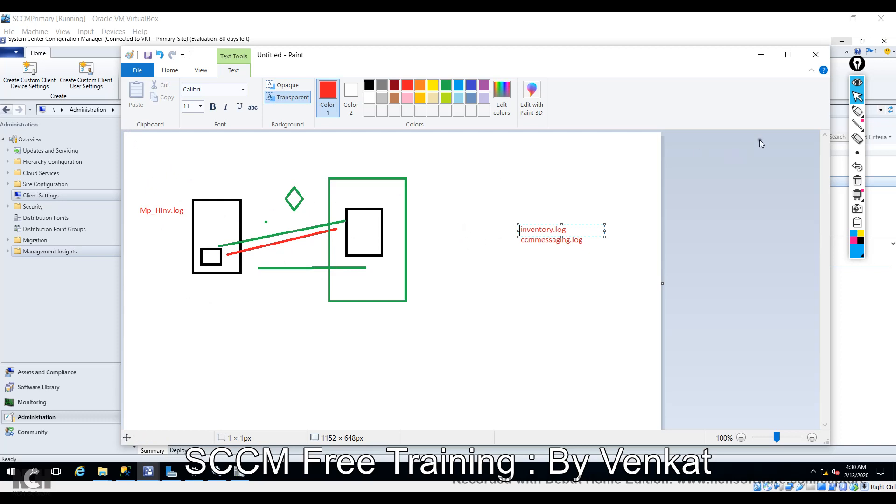
Open the For office 365 client setting's Properties on the Hardware Inventory page (every 3 minutes).
left_click(762, 55)
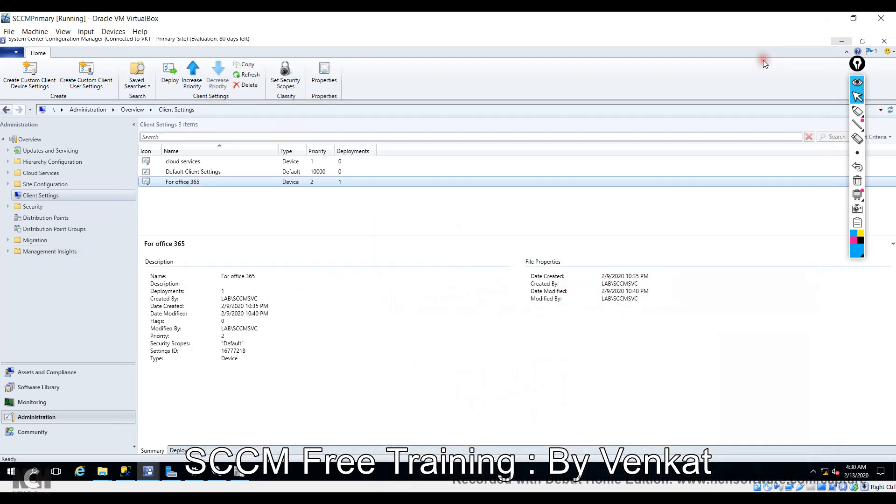
left_click(181, 182)
right_click(181, 183)
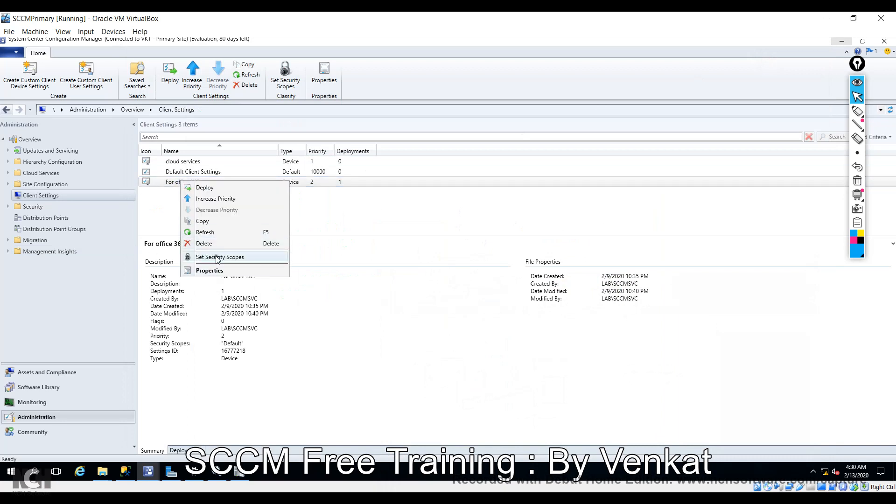
left_click(216, 272)
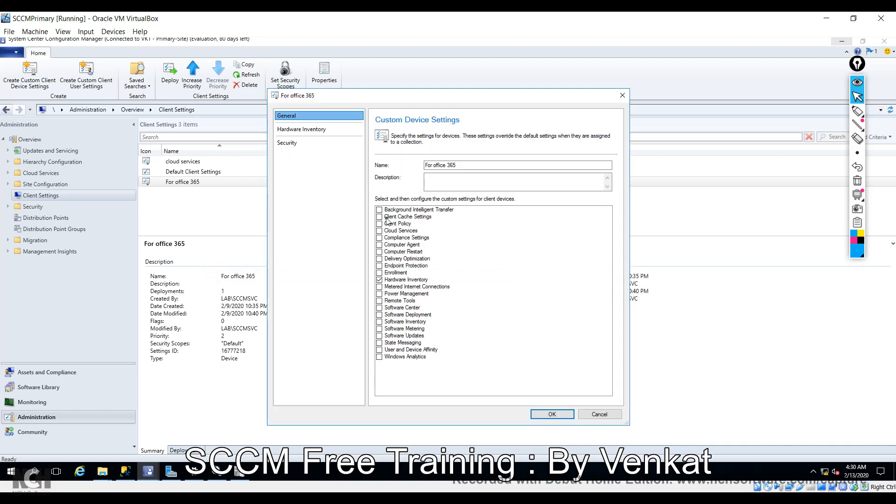
left_click(331, 130)
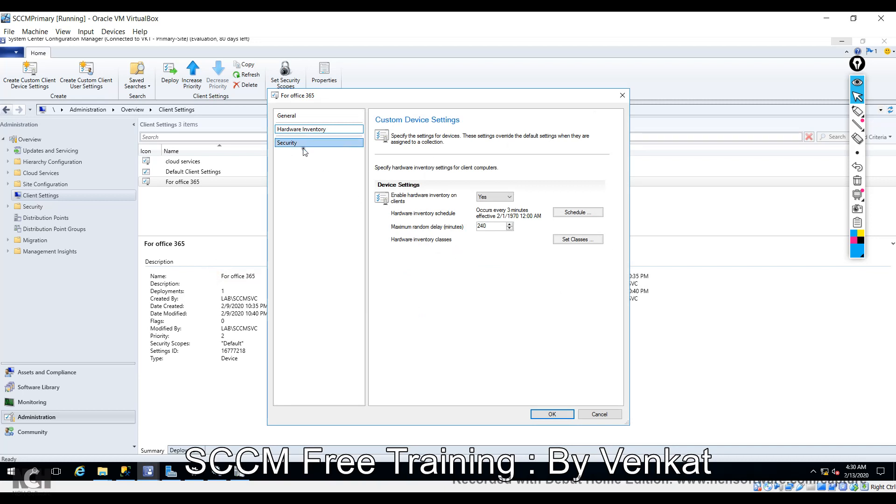
left_click(285, 117)
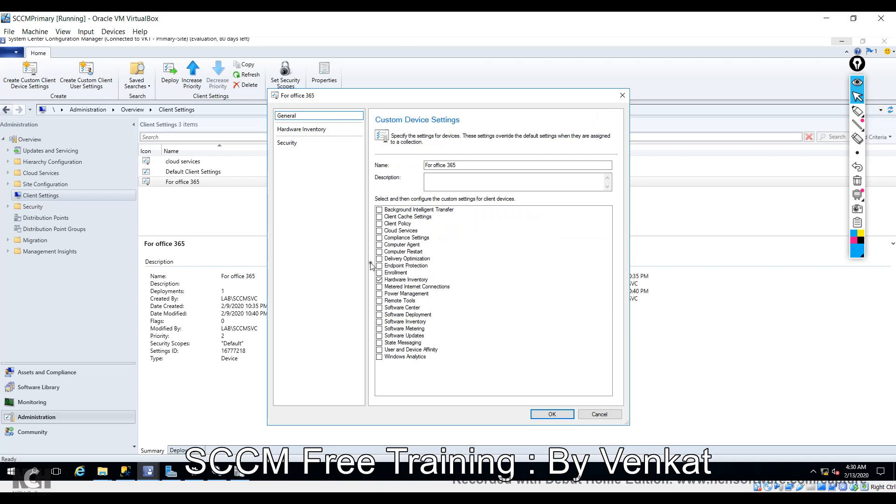
left_click(305, 129)
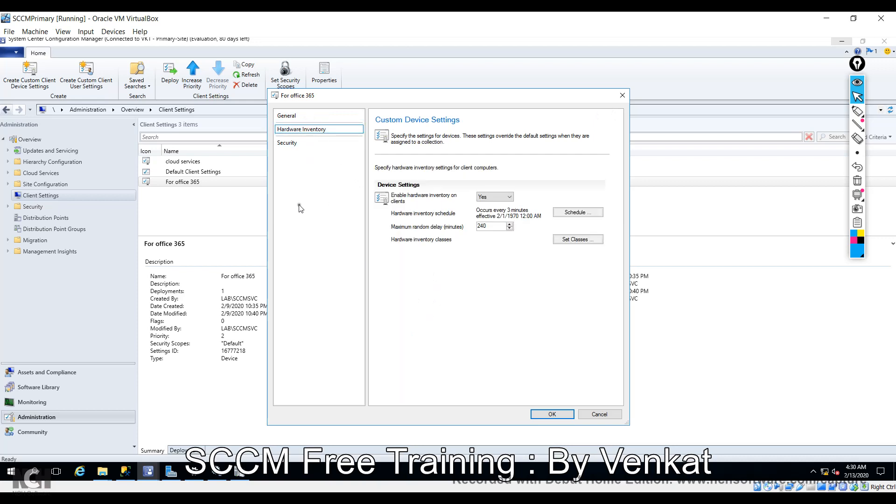
left_click(293, 132)
Change the hardware inventory schedule from every 3 minutes to a simple schedule of every 1 day.
left_click(574, 211)
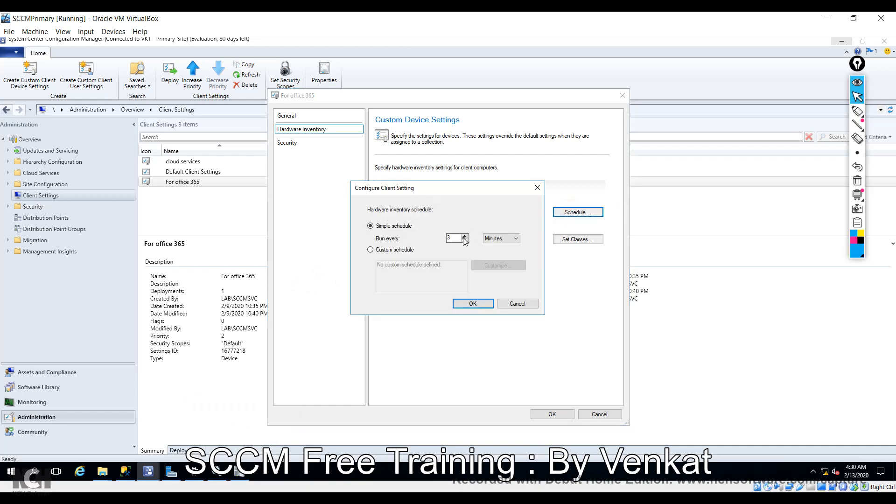
double_click(459, 238)
left_click(515, 238)
left_click(509, 254)
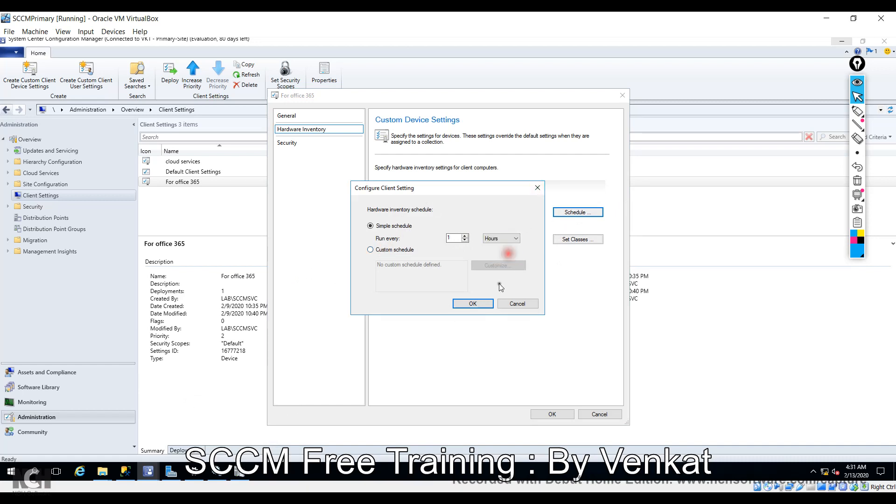
left_click(476, 304)
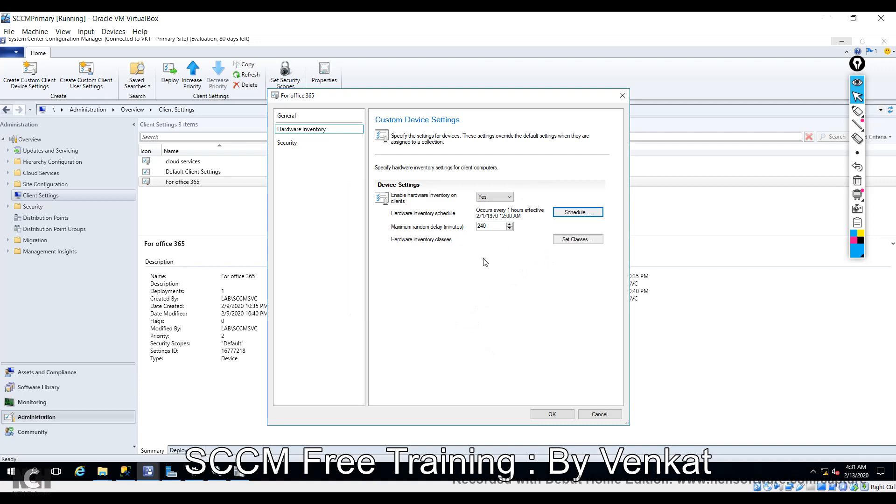
left_click(492, 228)
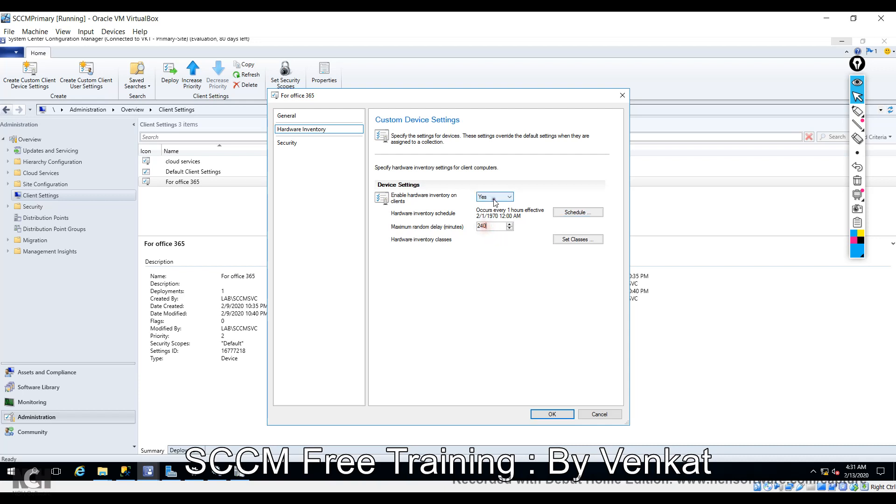
left_click(582, 214)
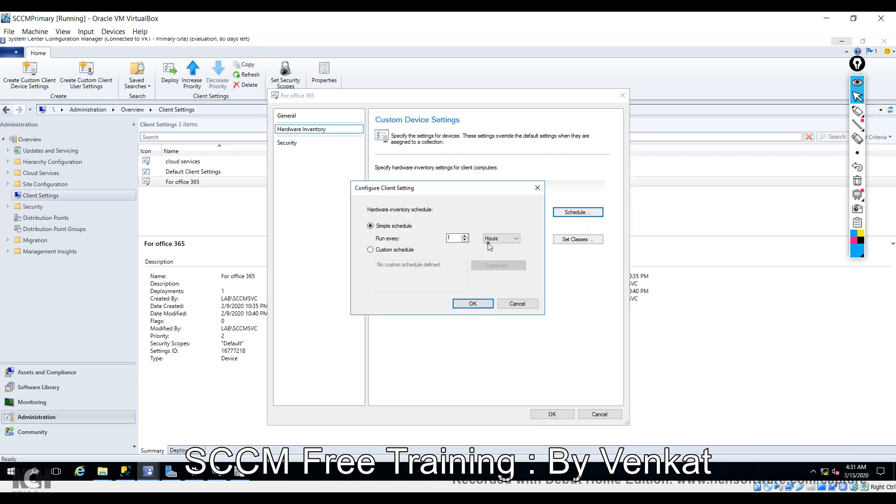
left_click(501, 238)
left_click(495, 262)
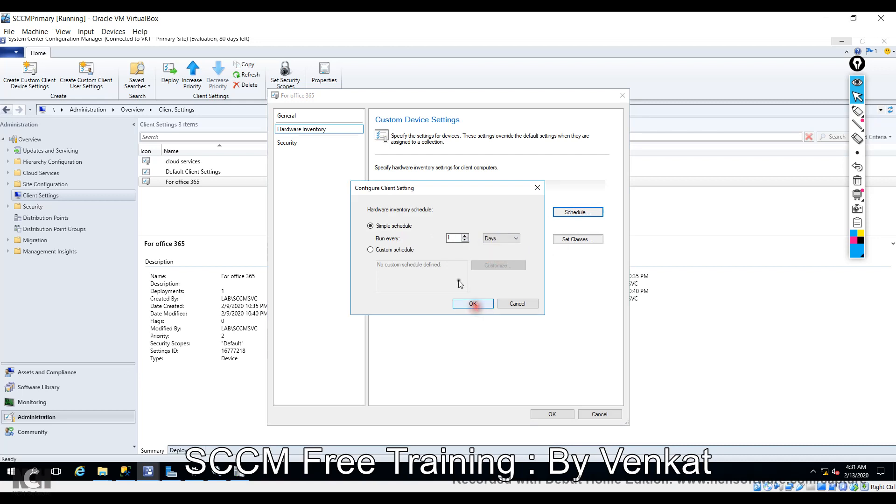
left_click(473, 304)
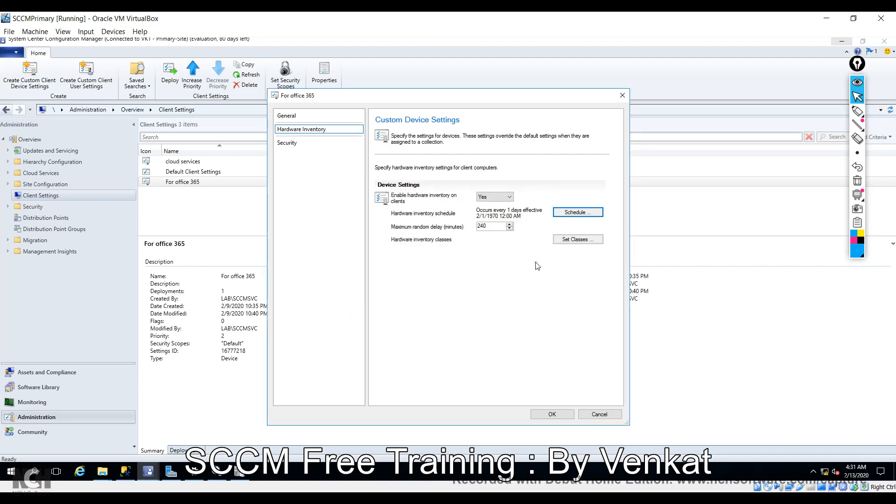
Open Set Classes and scroll the Hardware Inventory Classes list down to TPM, Windows Update and Write Filter State.
left_click(578, 240)
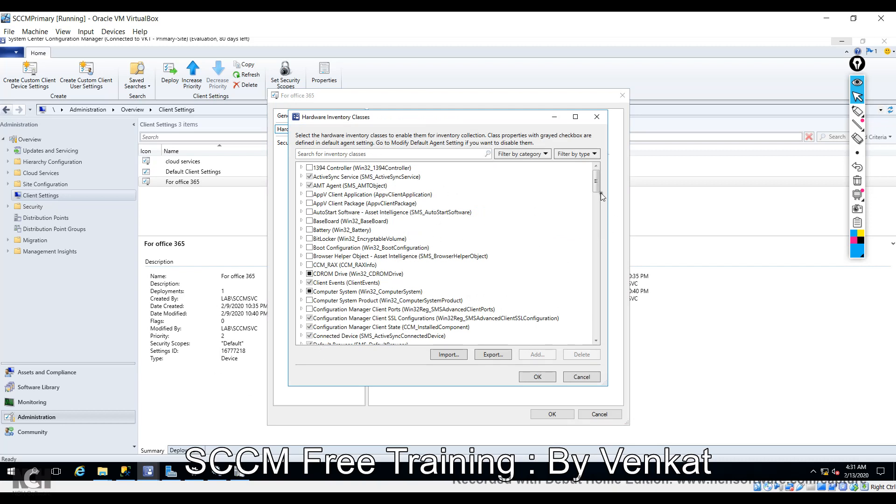
mouse_move(596, 186)
left_mouse_down()
mouse_move(601, 227)
mouse_move(599, 202)
left_mouse_up()
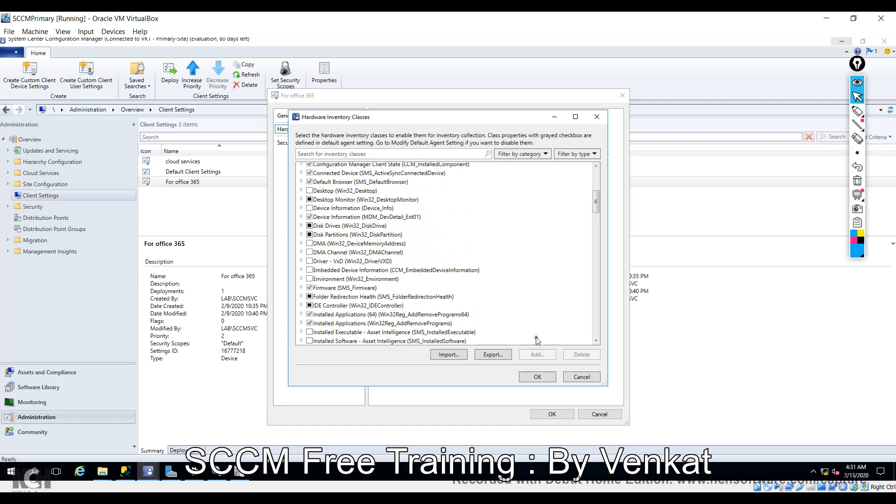
left_click_drag(597, 211, 599, 275)
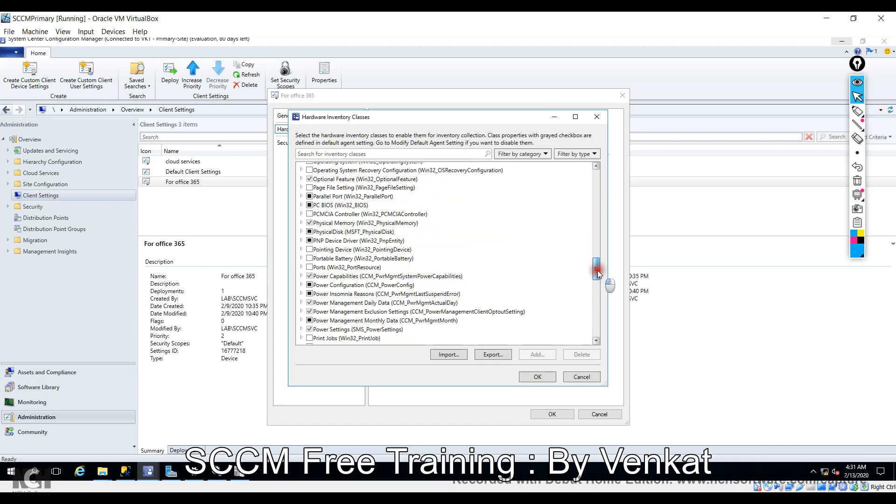
left_click_drag(598, 274, 600, 334)
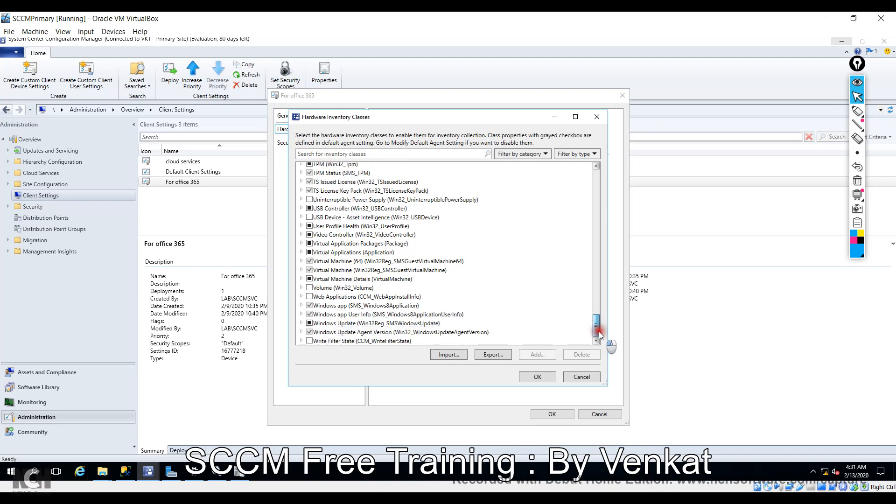
Filter classes by 'offi', expand and collapse Office 365 ProPlus Configurations, then cancel.
left_click(424, 155)
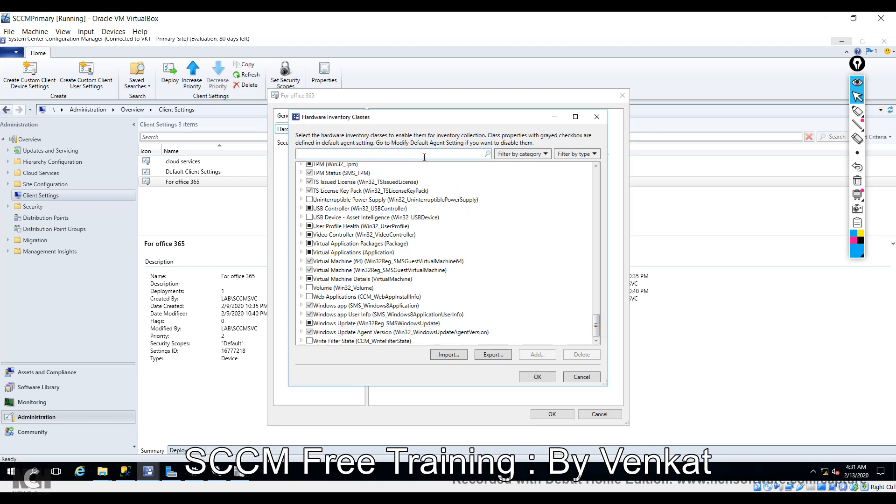
type("o365")
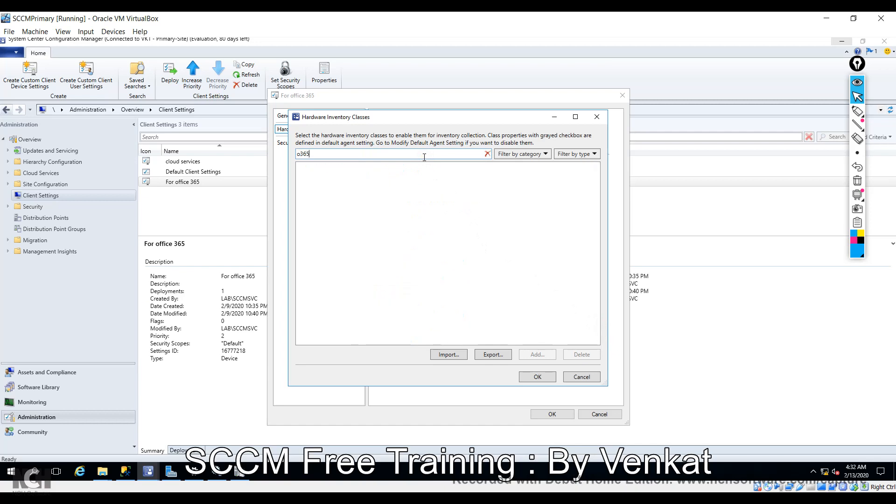
key("BackSpace")
key("BackSpace")
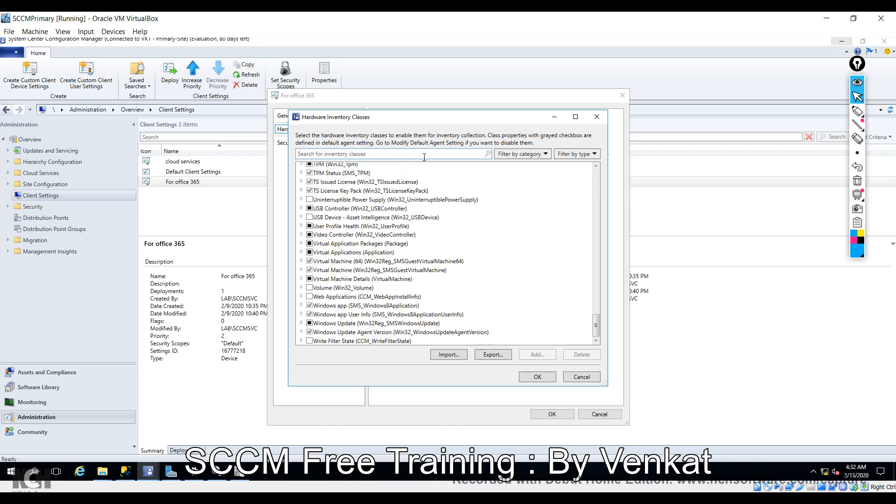
type("offi")
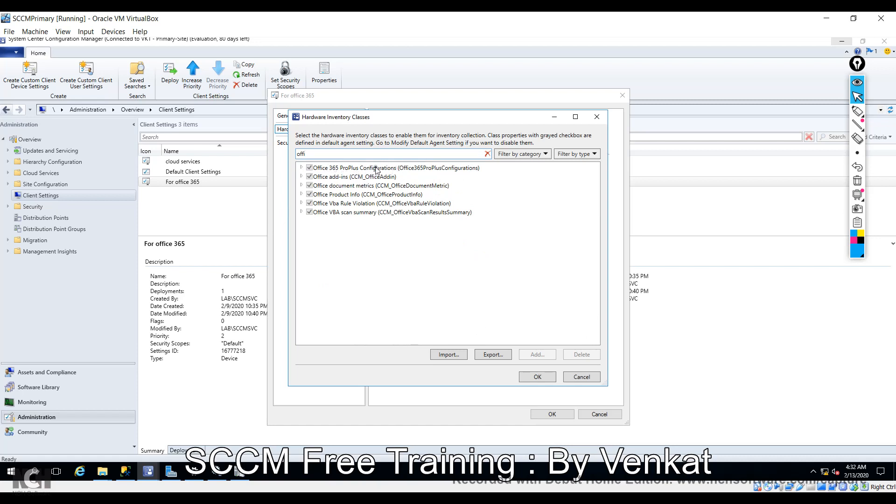
left_click(304, 168)
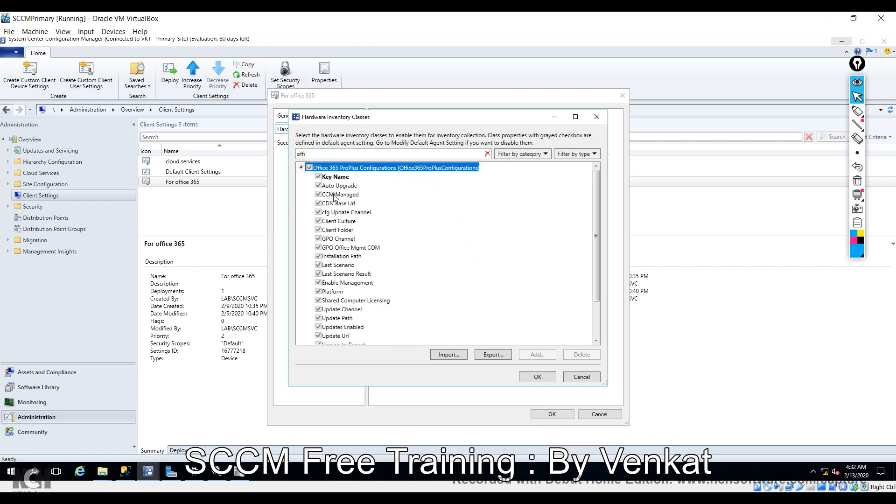
left_click(301, 169)
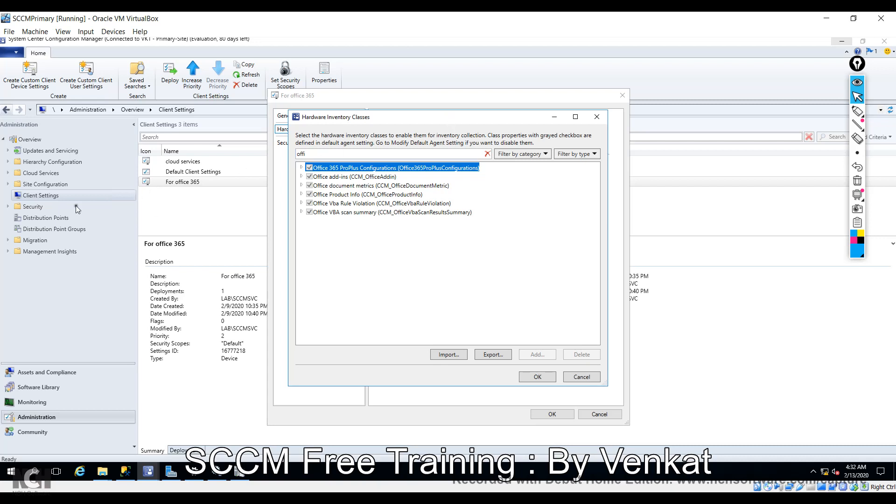
left_click(584, 376)
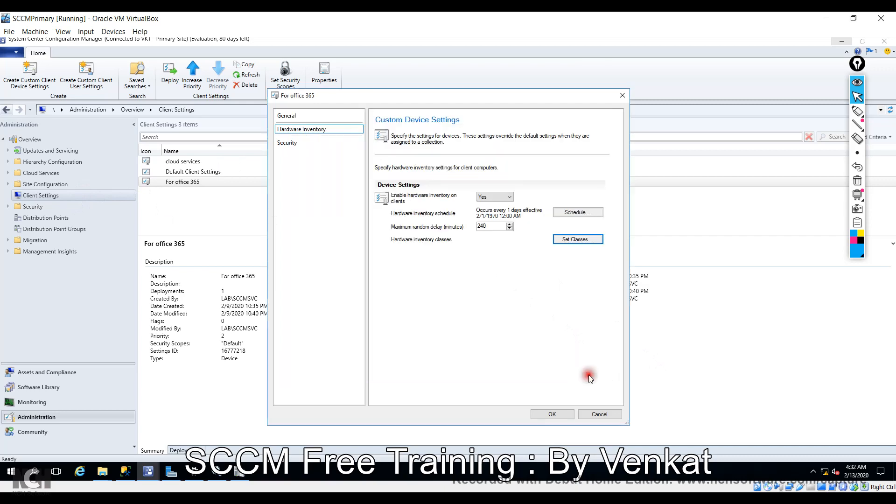
Reopen the Hardware Inventory Classes list and filter it by 'off'.
left_click(584, 240)
left_click(363, 154)
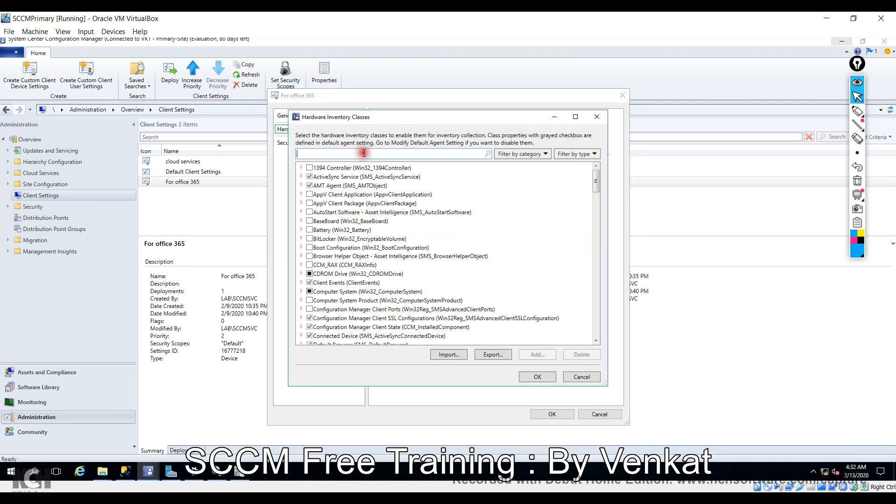
type("off")
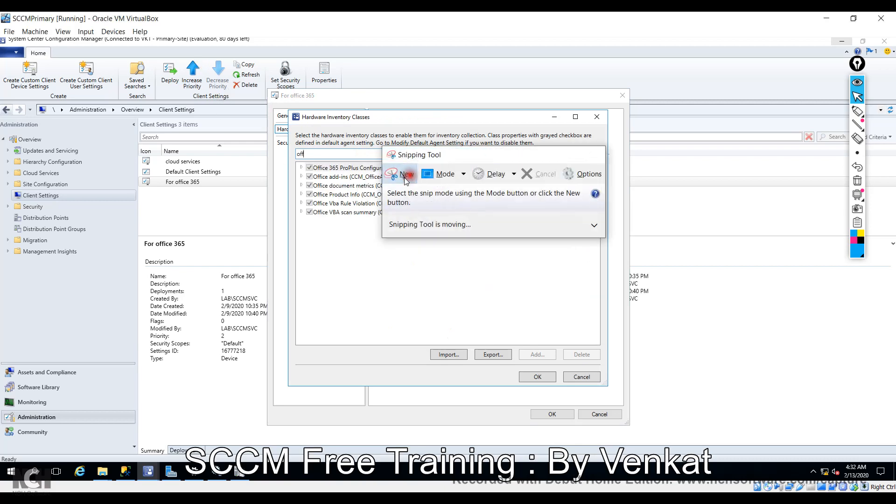
Snip the six filtered Office classes, then cancel both the classes and For office 365 dialogs.
left_click(405, 180)
left_click_drag(229, 48, 599, 358)
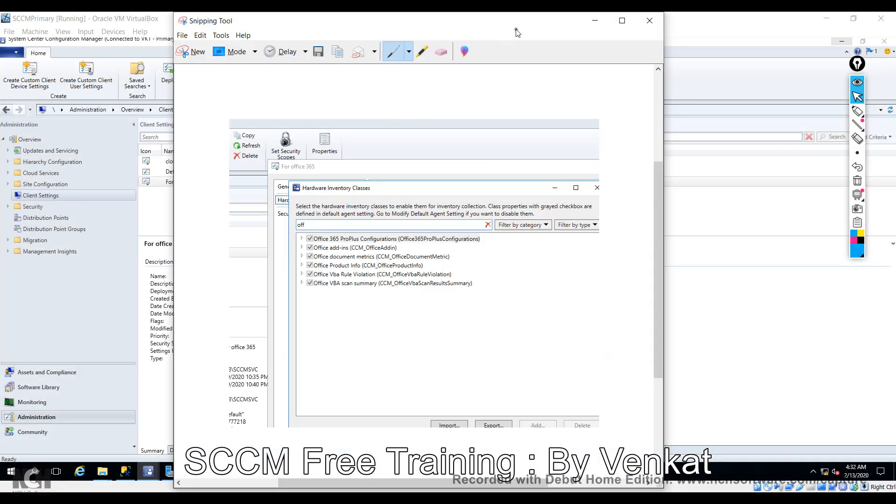
left_click_drag(516, 30, 699, 79)
left_click(775, 78)
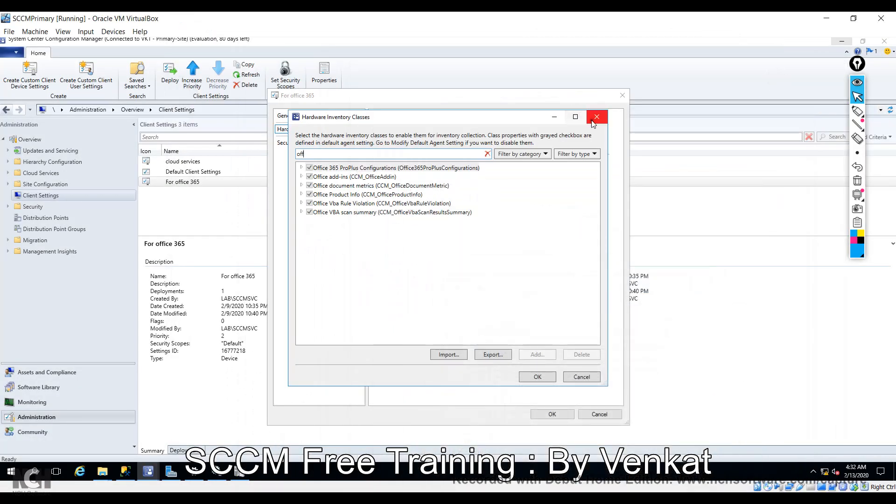
left_click(591, 374)
left_click(600, 413)
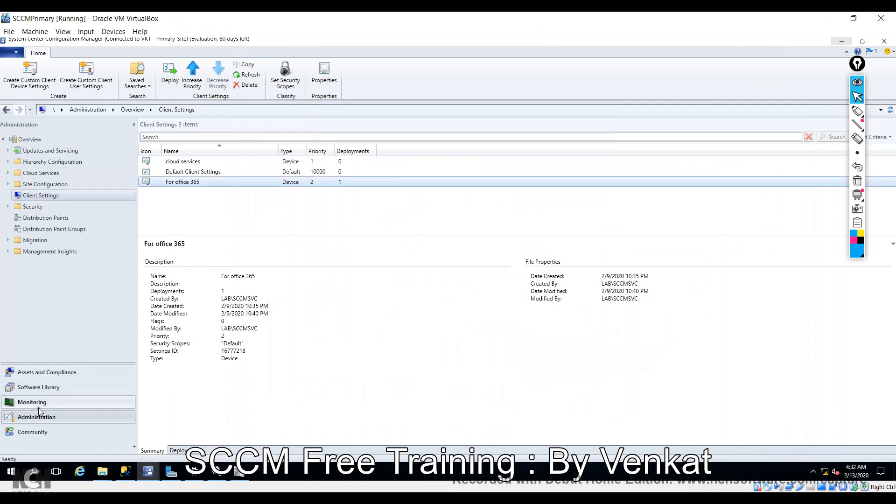
Open Resource Explorer for DESKTOP-VRRH96O from the Office 365 device collection in Assets and Compliance.
left_click(45, 372)
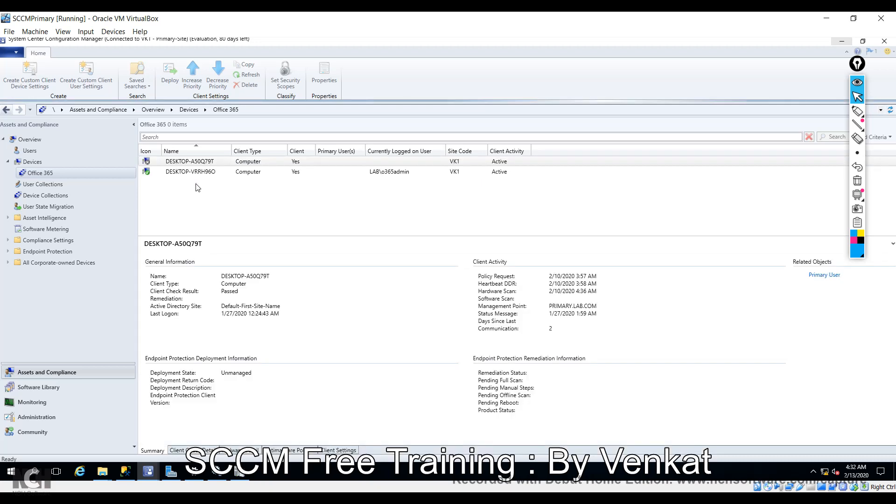
left_click(199, 173)
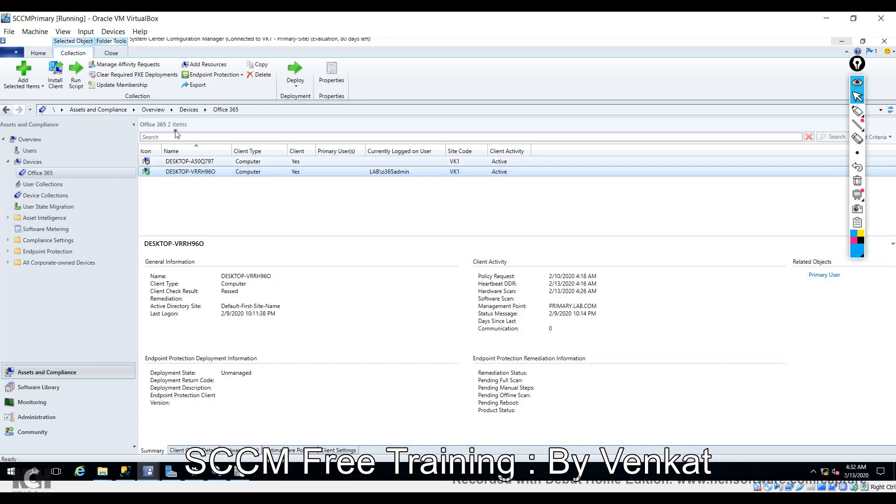
right_click(193, 173)
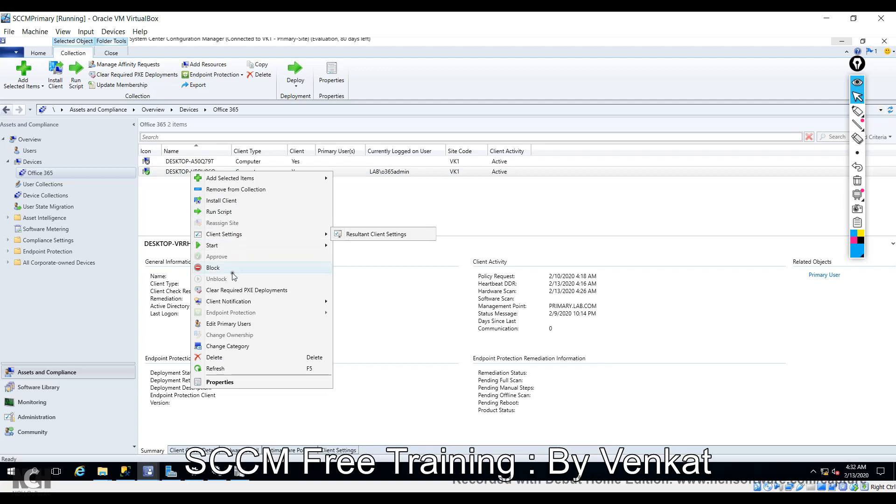
mouse_move(241, 247)
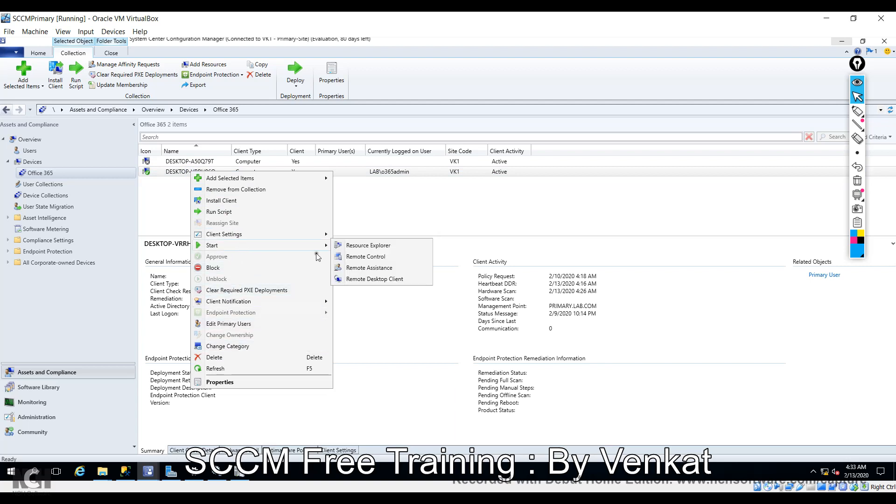
left_click(367, 247)
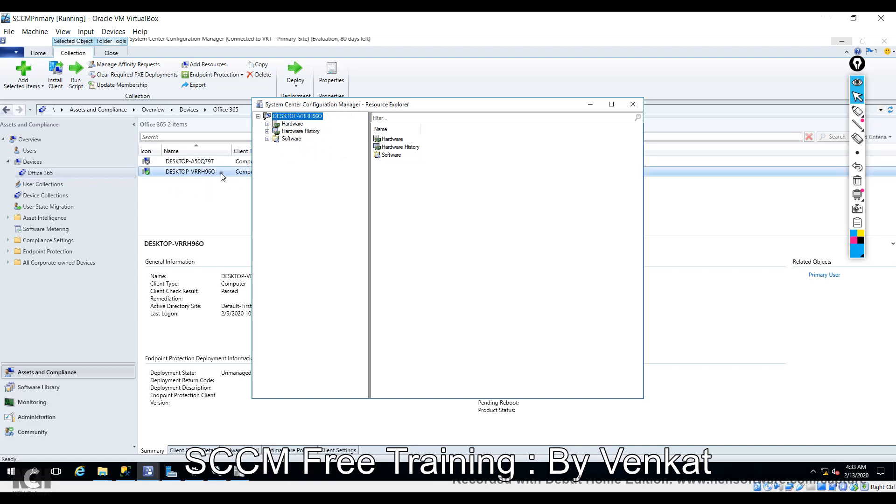
Expand Hardware, maximize and widen the tree, and view Configuration Manager Client State agent versions.
left_click(267, 124)
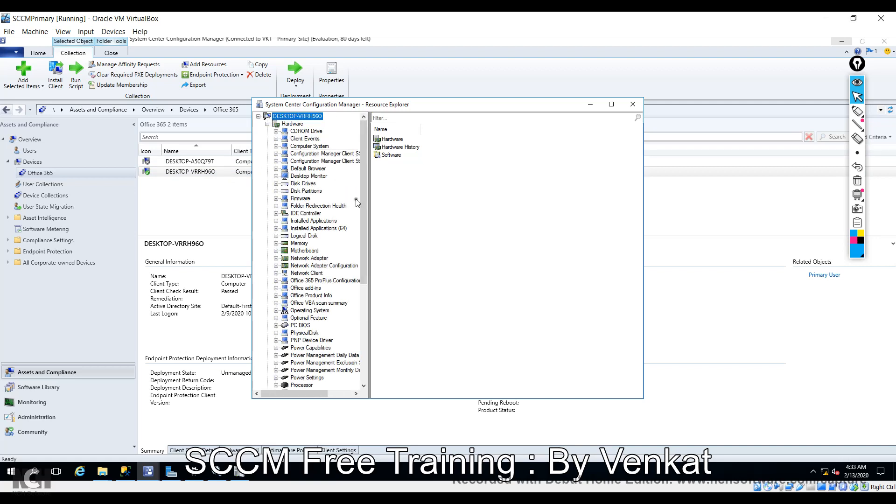
left_click(610, 104)
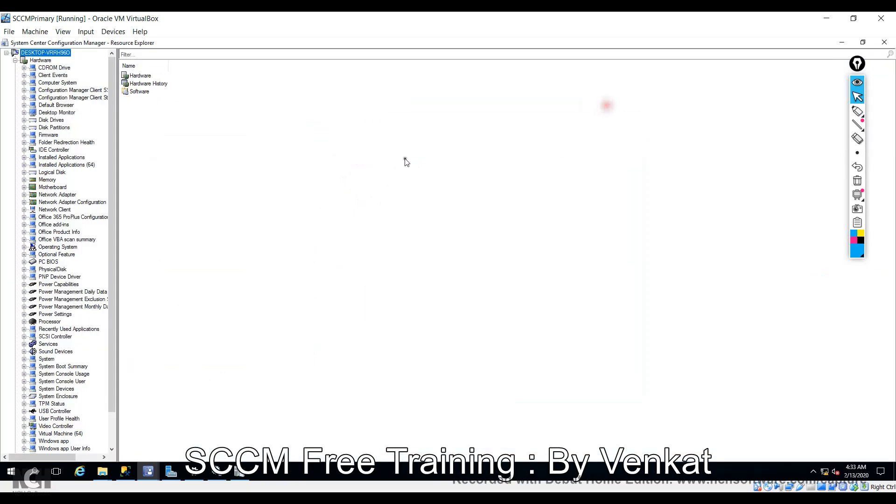
left_click_drag(118, 120, 240, 138)
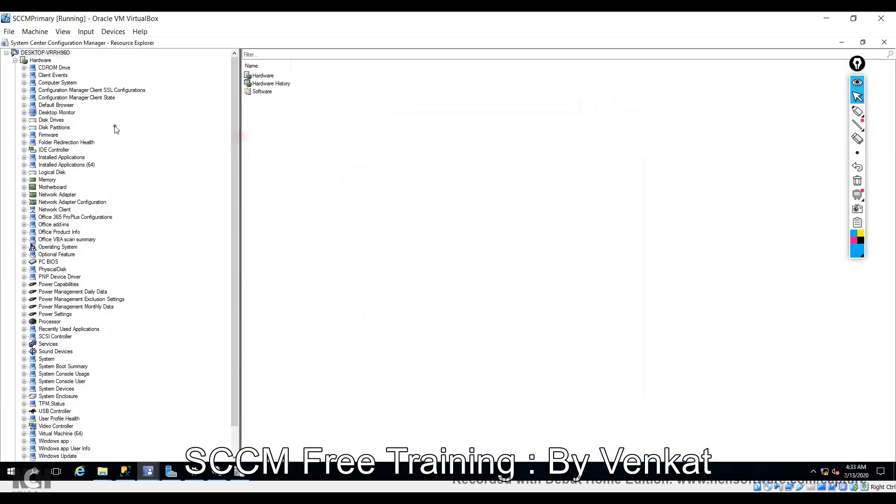
left_click(68, 91)
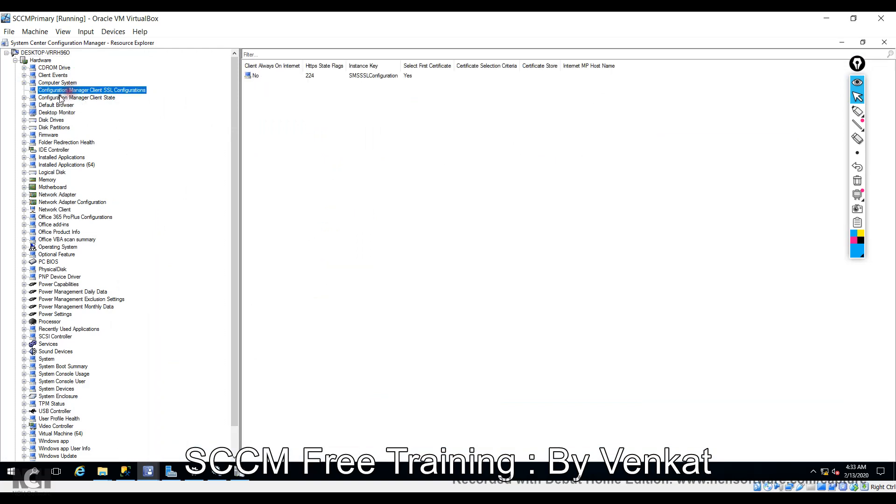
left_click(99, 98)
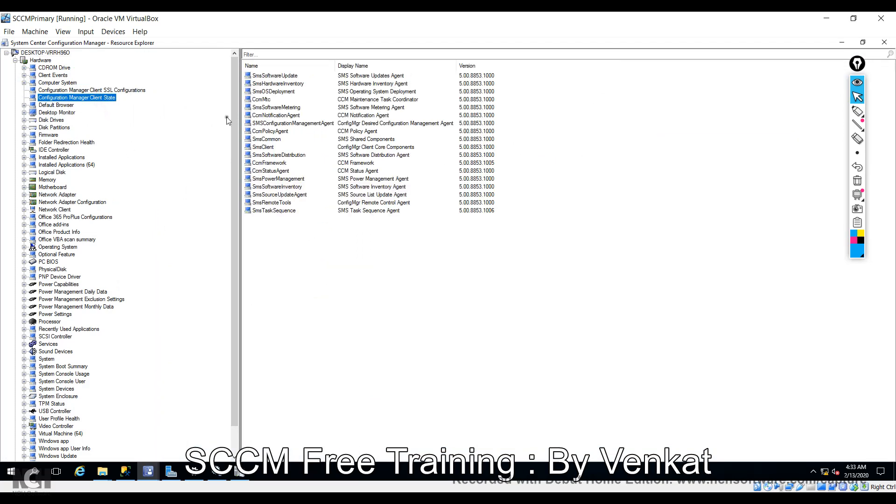
mouse_move(233, 123)
left_mouse_down()
mouse_move(243, 159)
mouse_move(238, 133)
left_mouse_up()
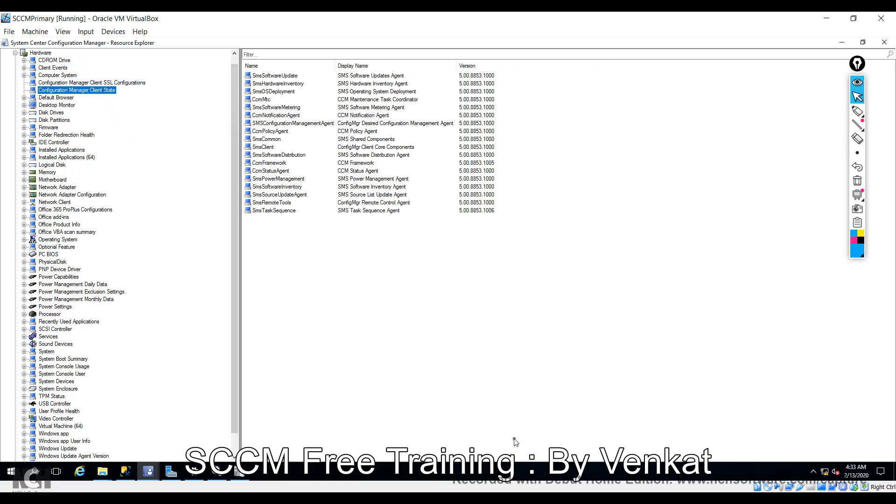
key("alt+Tab")
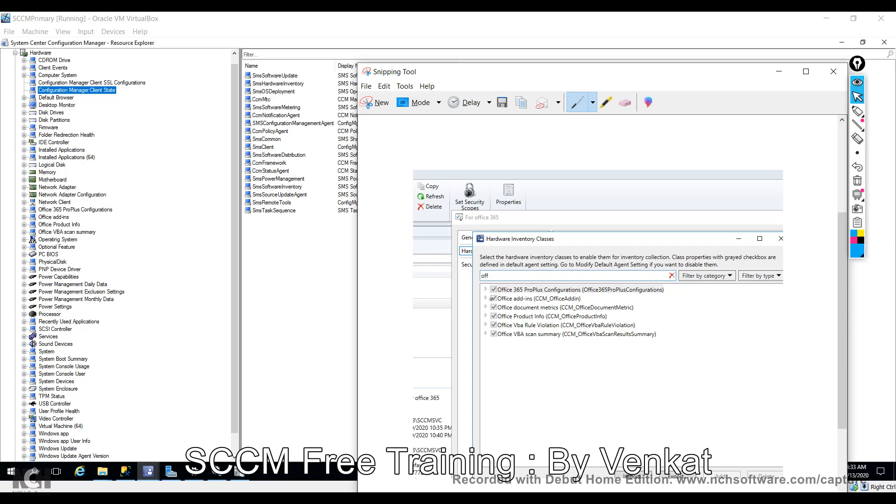
Show the Office365ProPlusConfigurations record in Resource Explorer and widen its Key Name column.
left_click(59, 211)
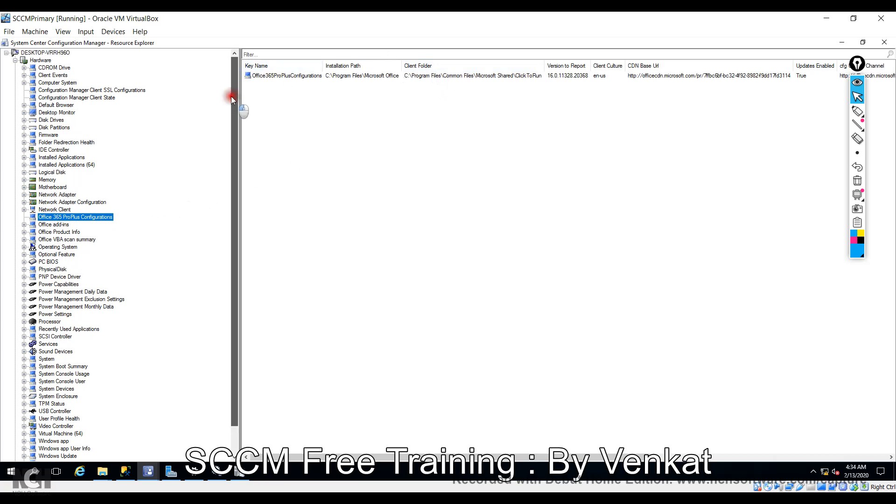
scroll(221, 155, "down", 1)
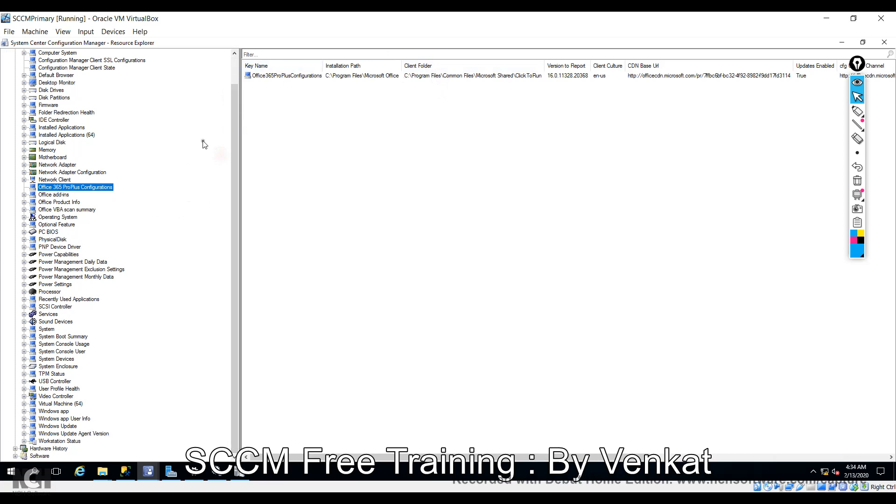
left_click(841, 42)
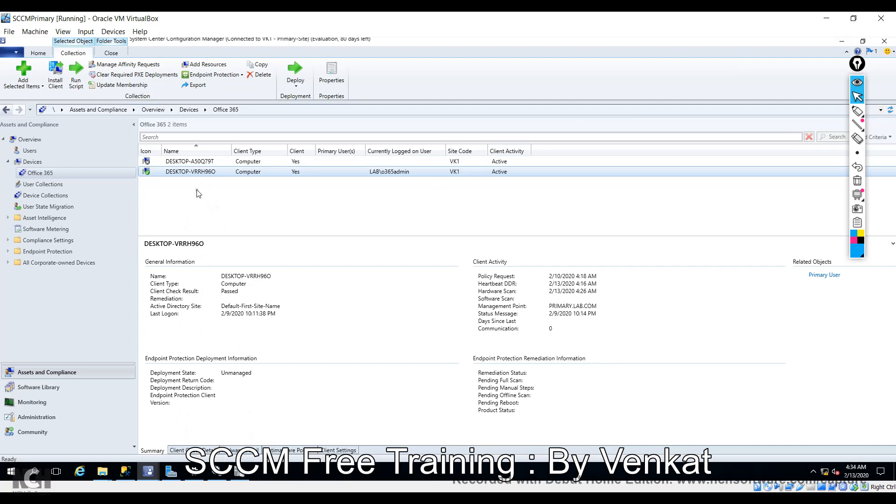
left_click(148, 472)
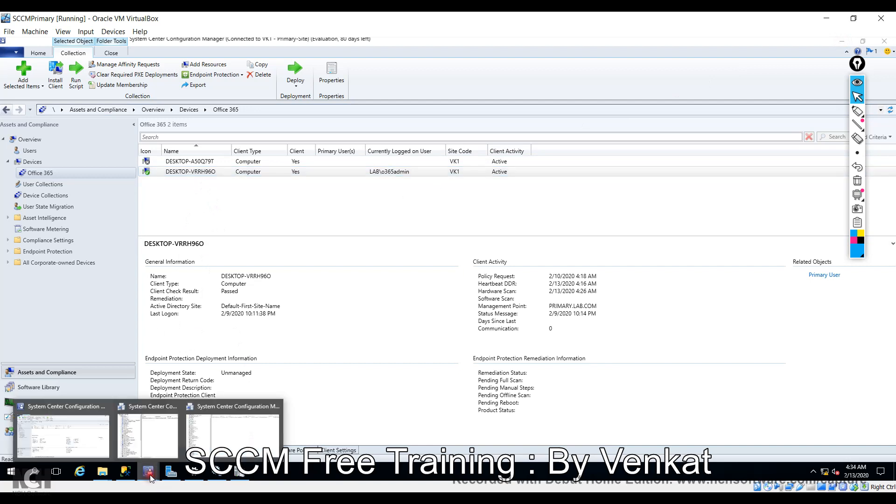
left_click(207, 433)
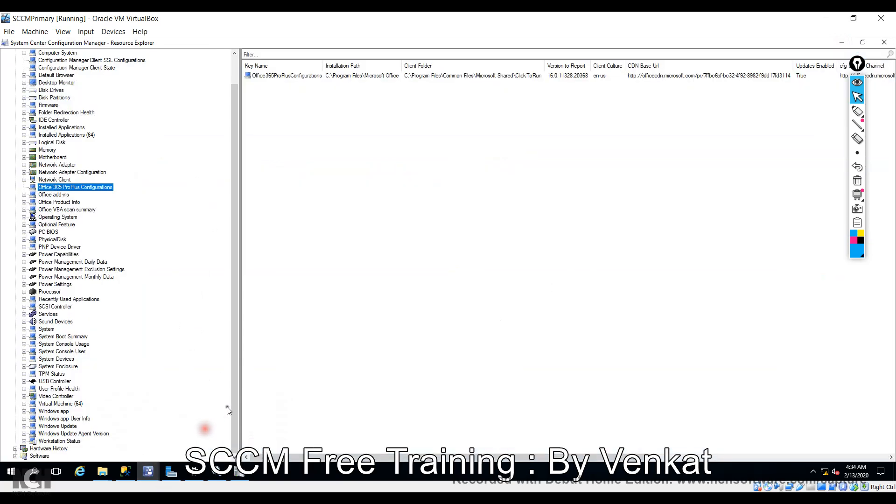
left_click(284, 79)
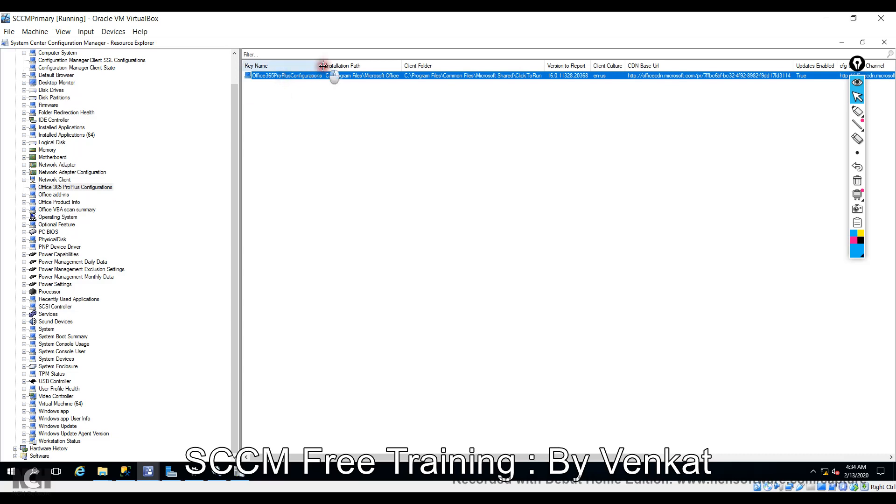
left_click_drag(323, 66, 342, 70)
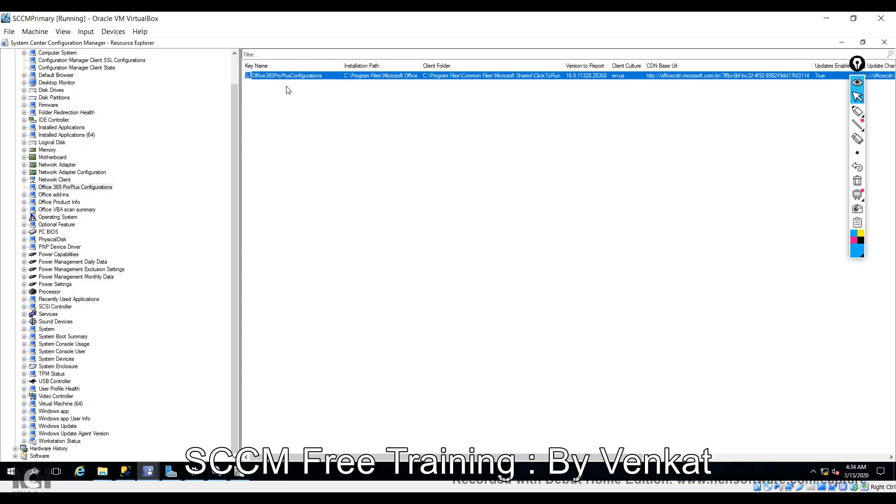
left_click(126, 472)
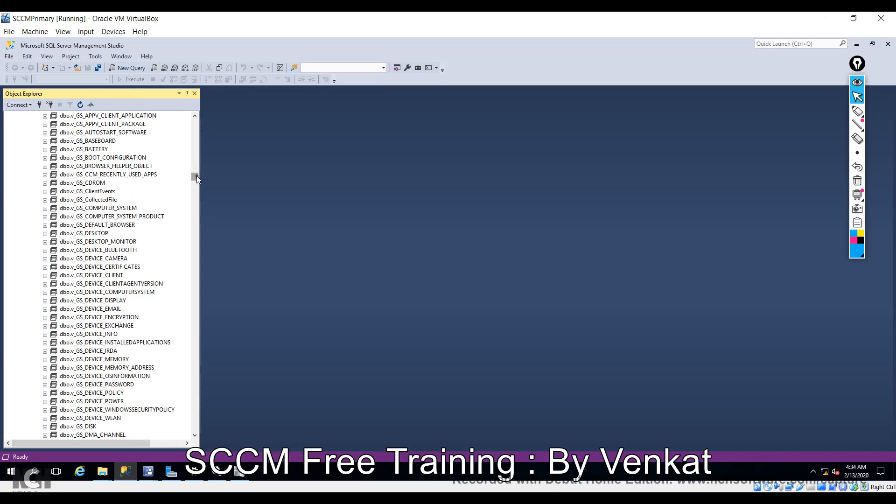
Apply a Name contains filter to the CM_VK1 System Views folder for office-related views.
left_click_drag(194, 177, 197, 124)
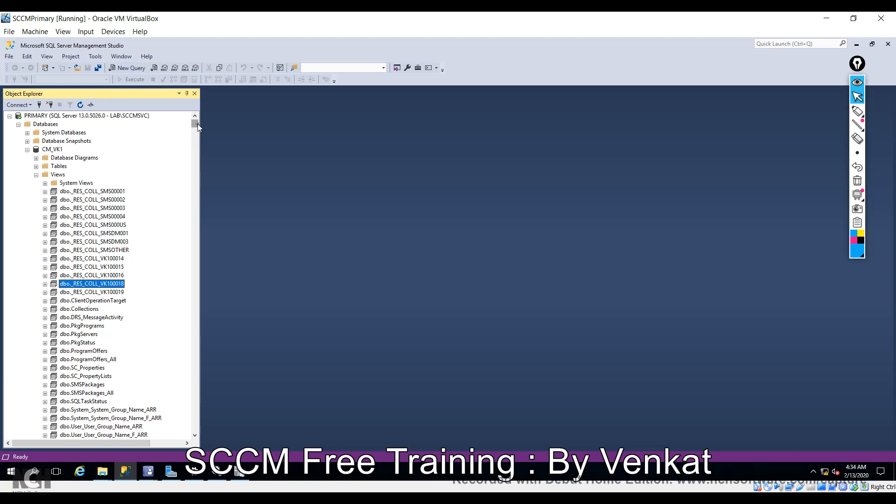
right_click(85, 186)
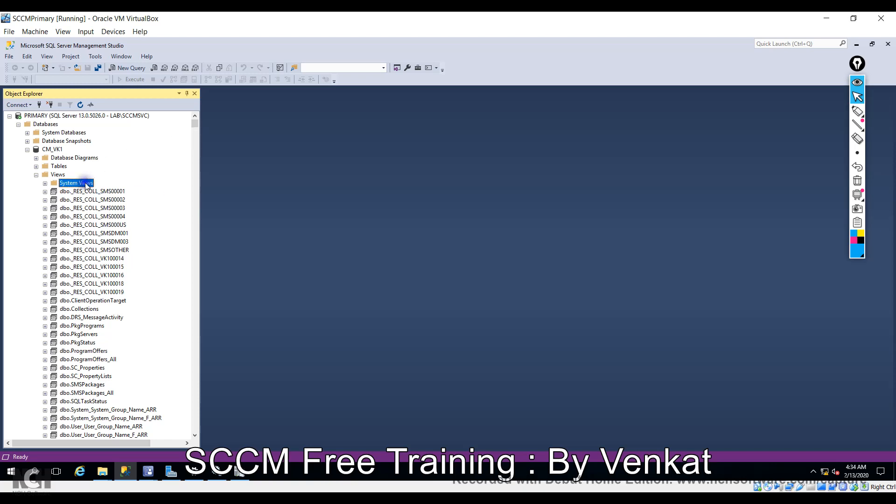
mouse_move(131, 193)
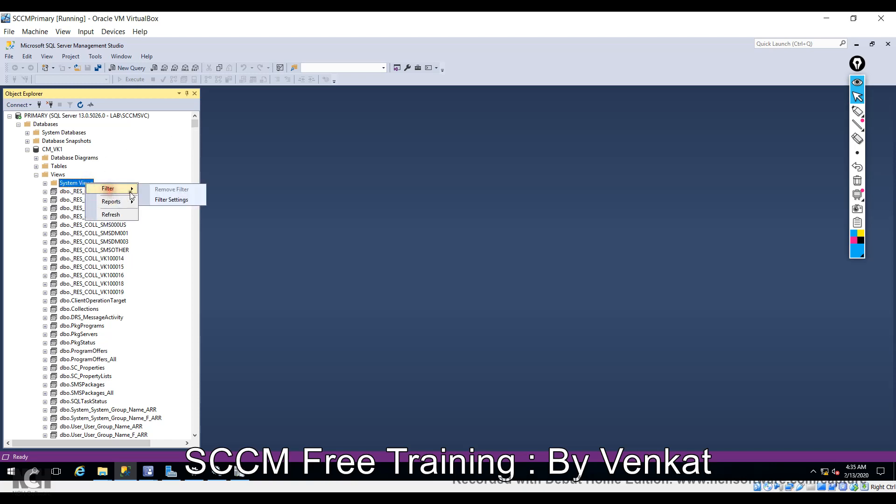
left_click(162, 200)
left_click(499, 212)
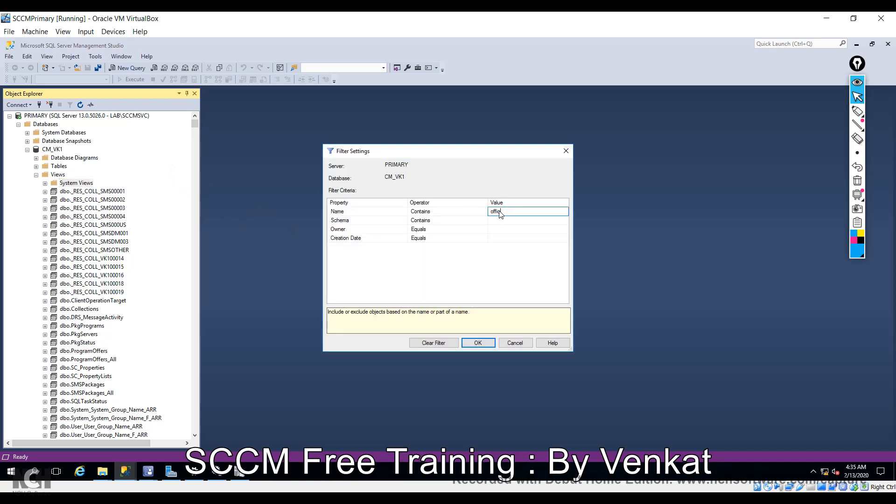
left_click(479, 343)
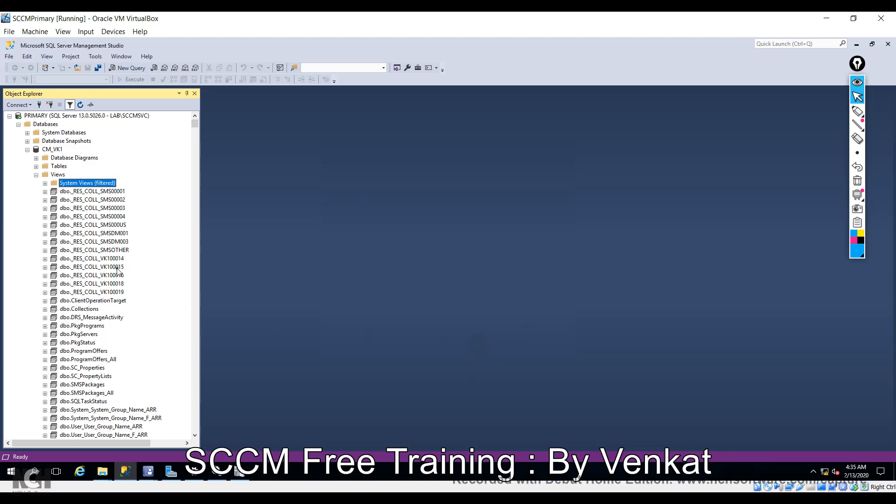
Scroll Object Explorer to dbo.v_GS_OFFICE365PROPLUSCONFIGURATIONS, select it and open its context menu.
scroll(117, 267, "down", 5)
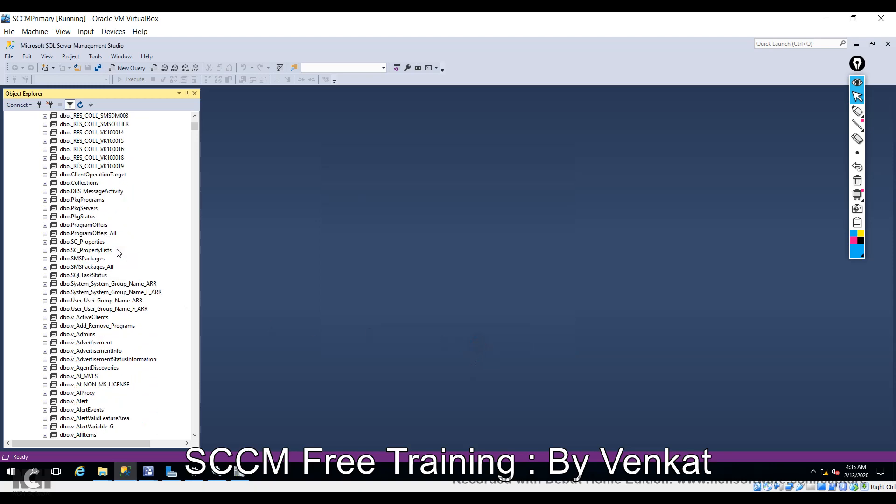
scroll(119, 247, "down", 20)
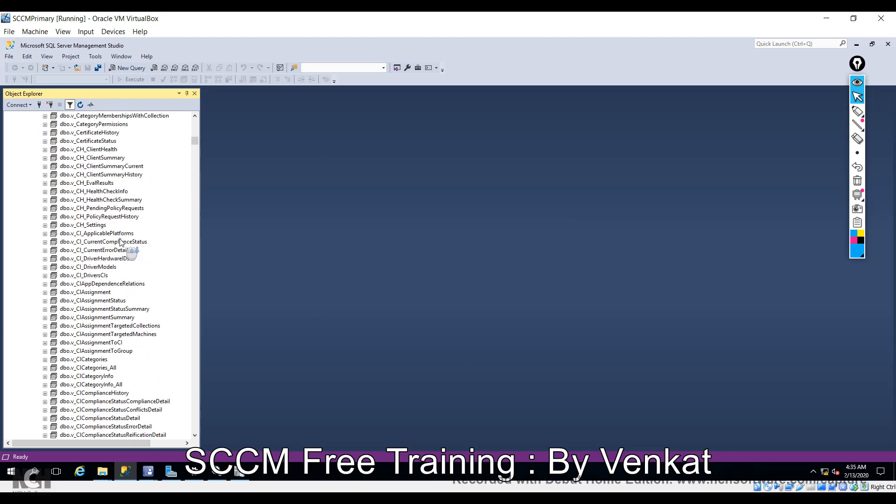
scroll(121, 241, "down", 20)
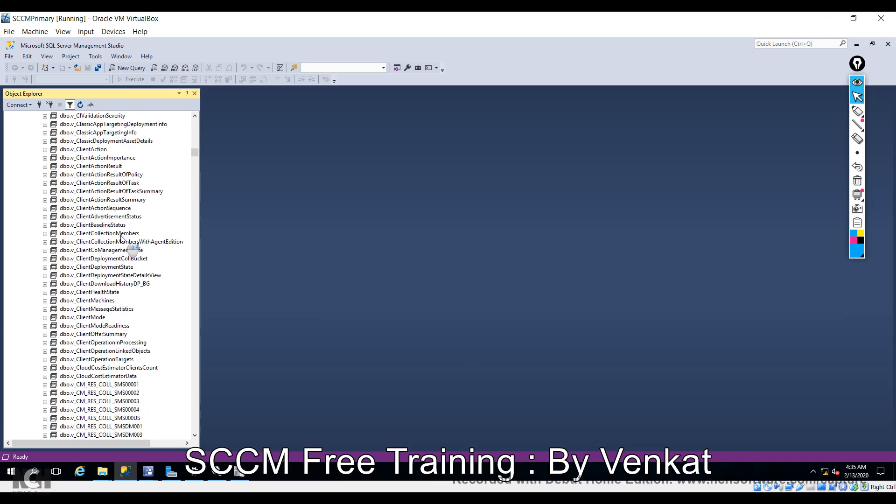
scroll(121, 238, "down", 20)
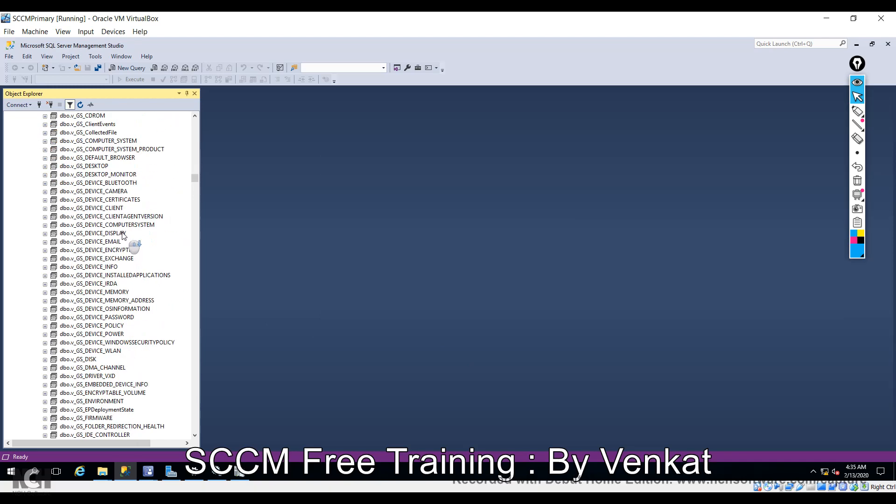
scroll(122, 236, "down", 20)
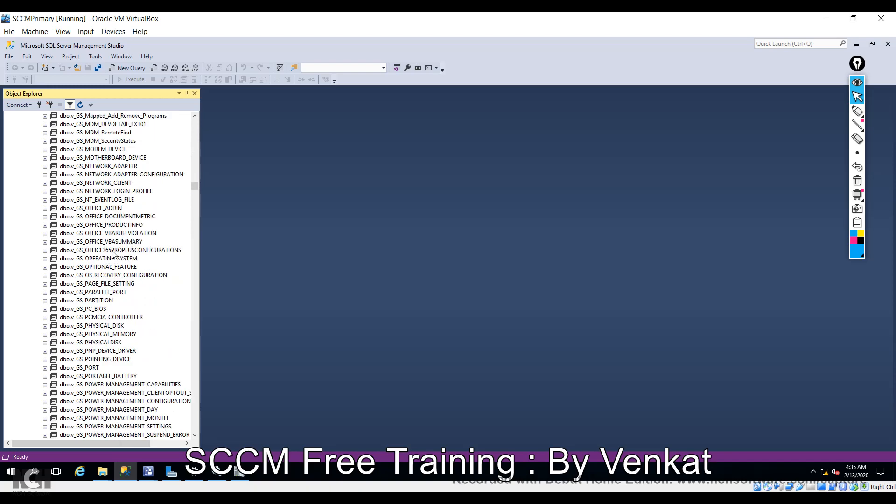
left_click(113, 251)
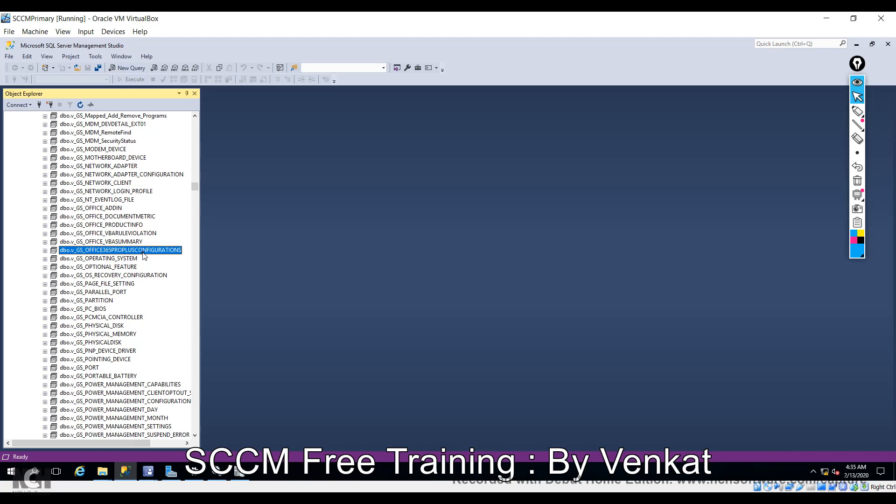
right_click(116, 254)
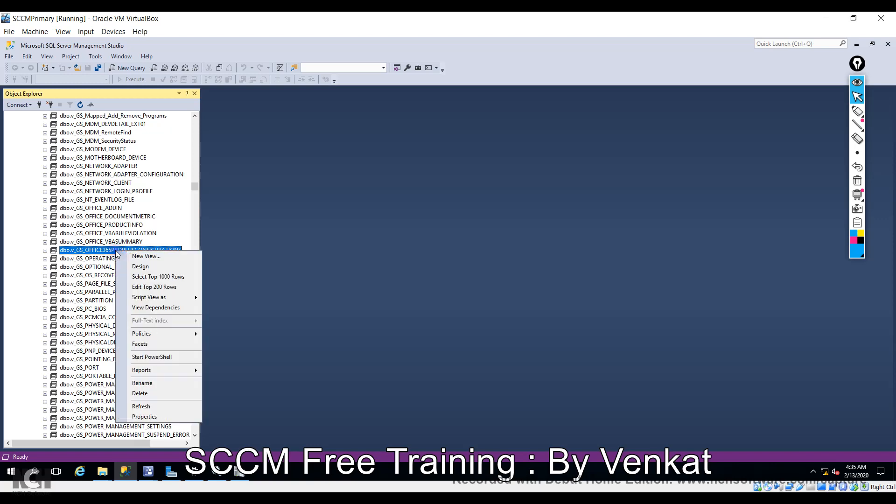
Run Select Top 1000 Rows on the view and inspect CDNBaseUrl0 and cfgUpdateChannel0 in the 4 results.
left_click(141, 277)
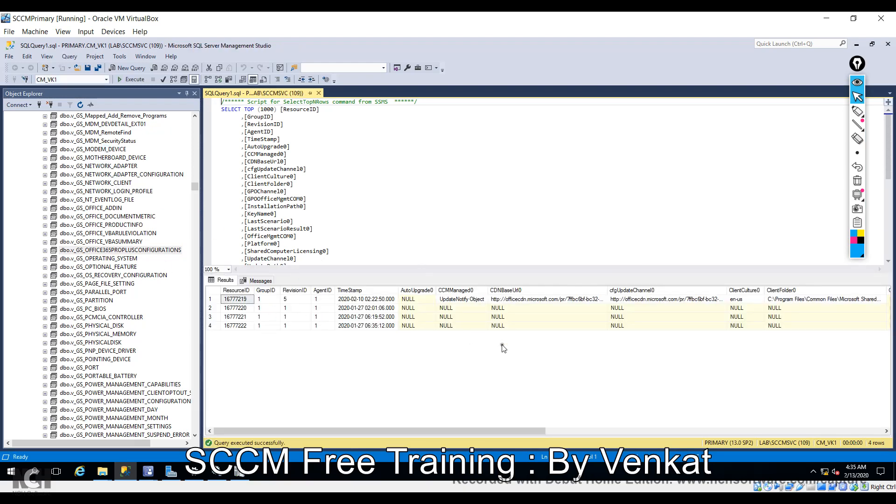
left_click_drag(467, 432, 500, 432)
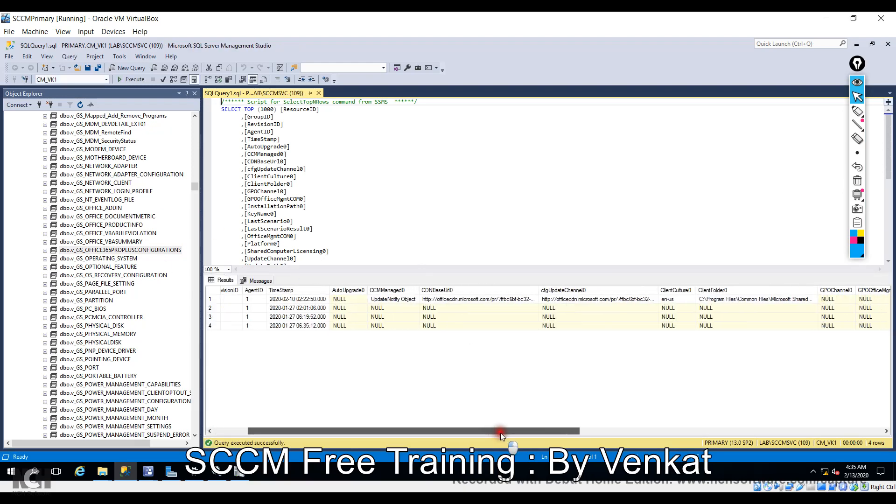
left_click(523, 299)
left_click(616, 299)
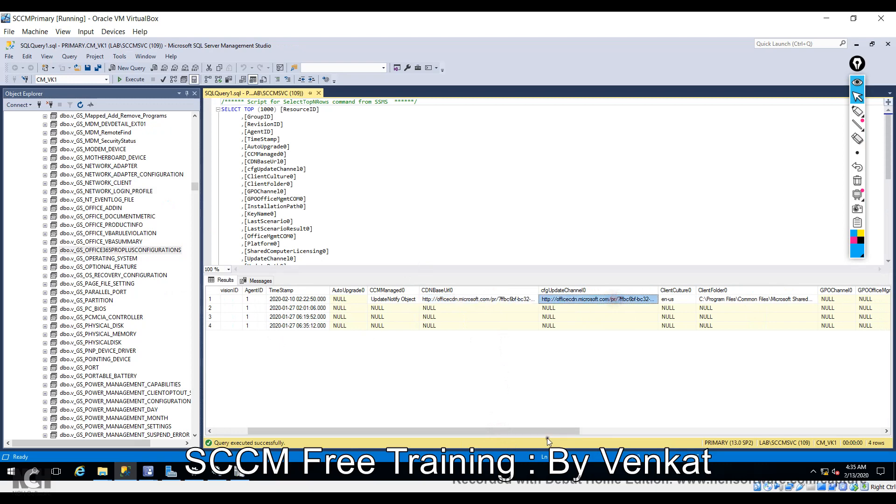
left_click_drag(548, 431, 382, 446)
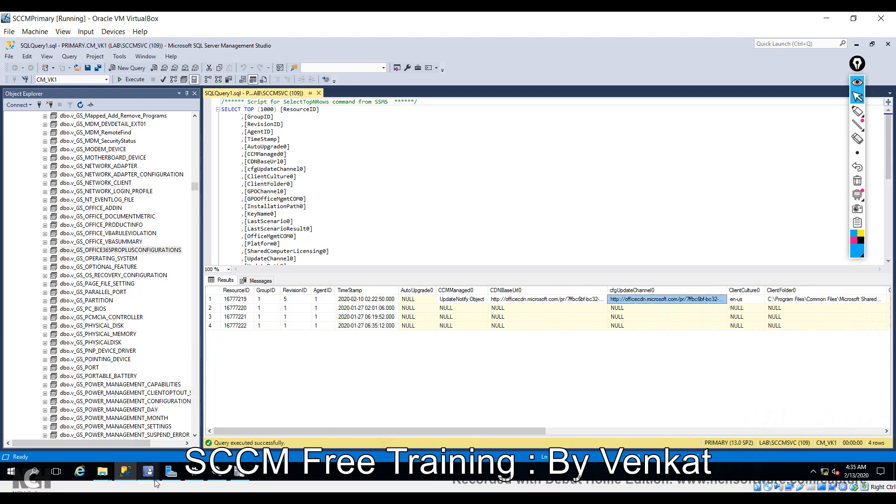
Close the maximized Resource Explorer window and bring the SCCM console's Office 365 collection back.
mouse_move(154, 481)
left_click(240, 413)
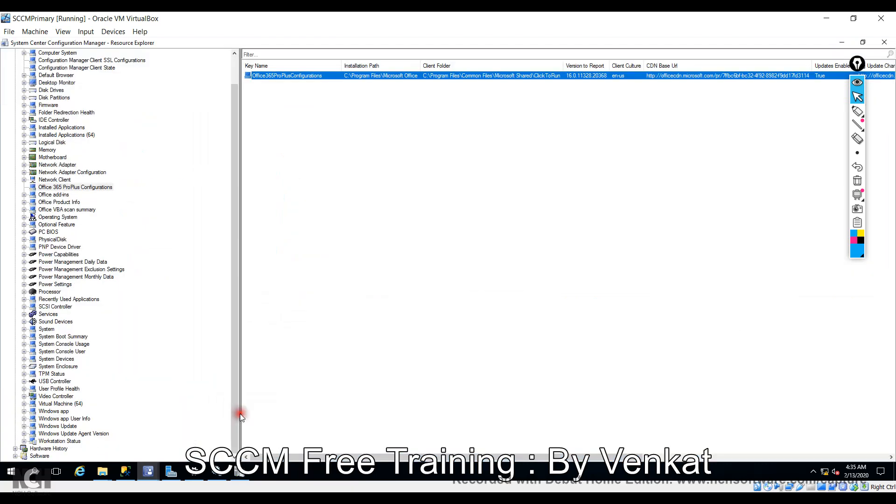
left_click(884, 43)
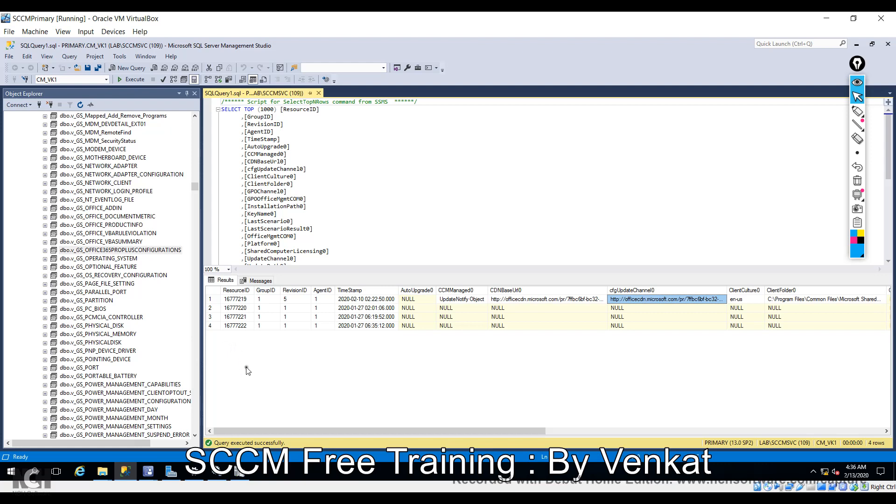
mouse_move(150, 477)
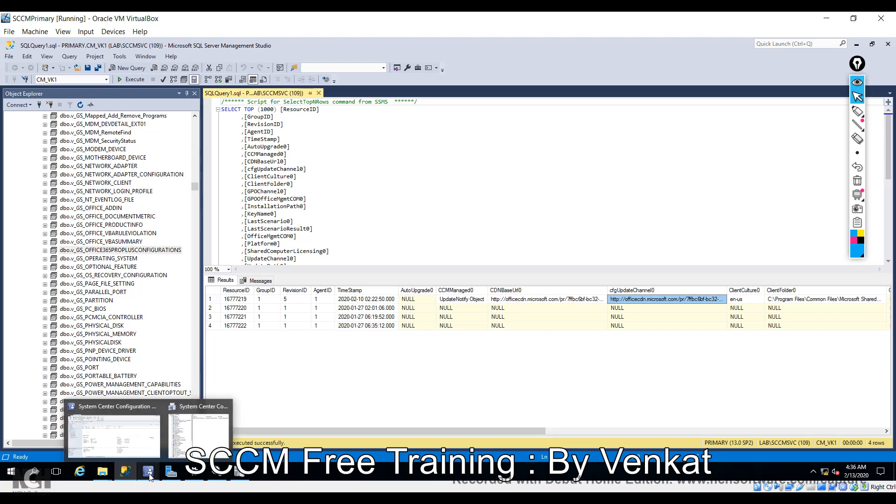
left_click(198, 436)
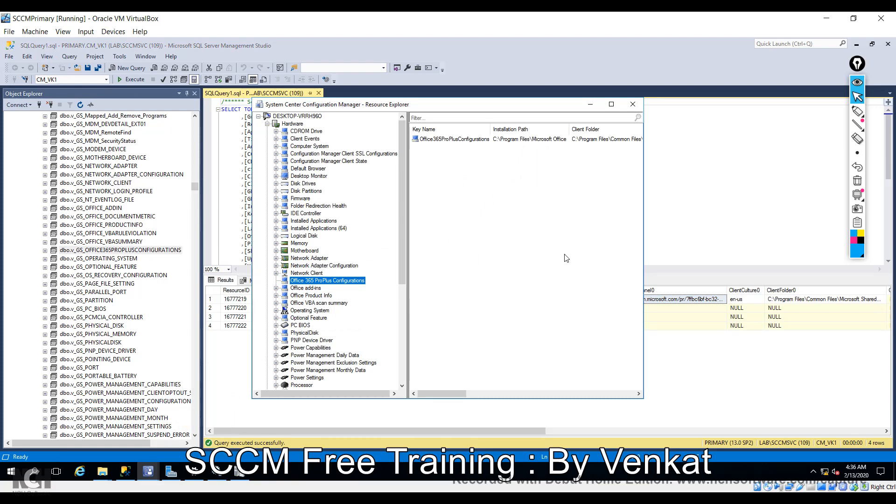
left_click(146, 477)
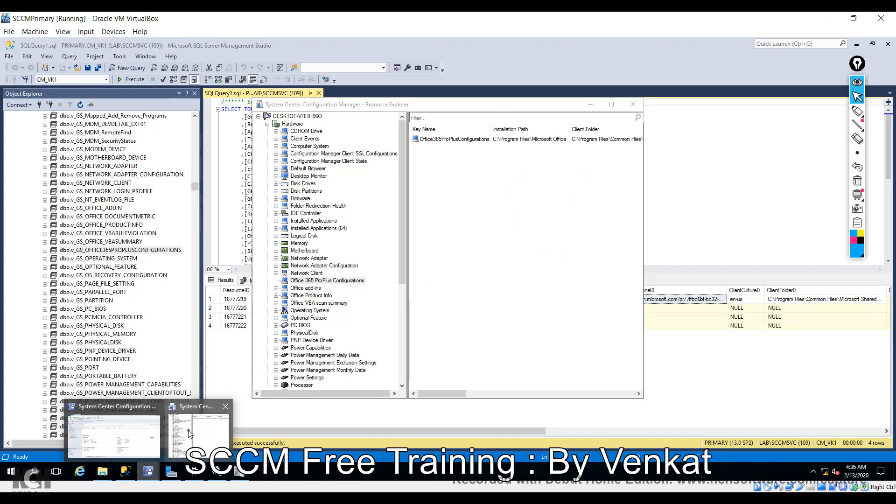
left_click(109, 437)
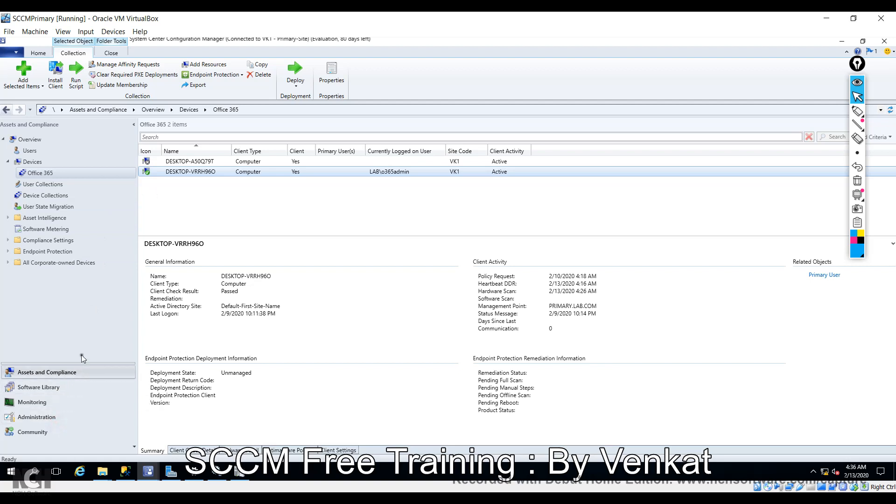
Open the Hardware Inventory classes list in the For office 365 client settings properties.
left_click(56, 418)
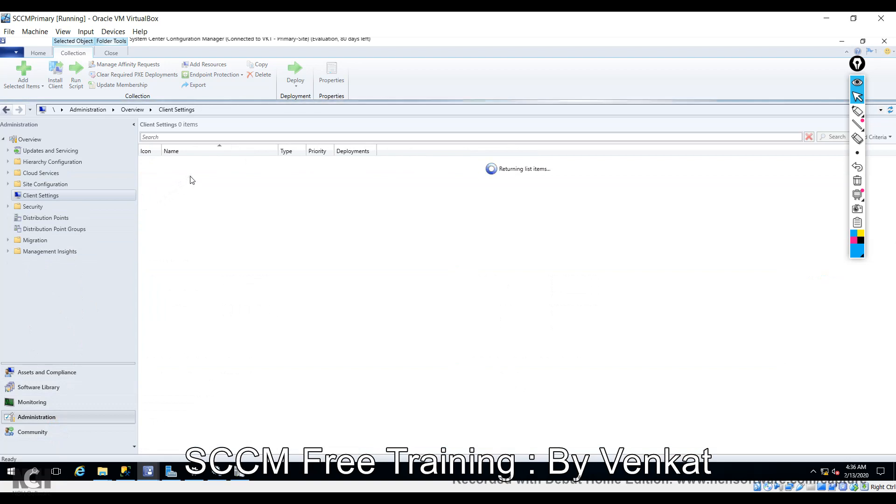
left_click(206, 184)
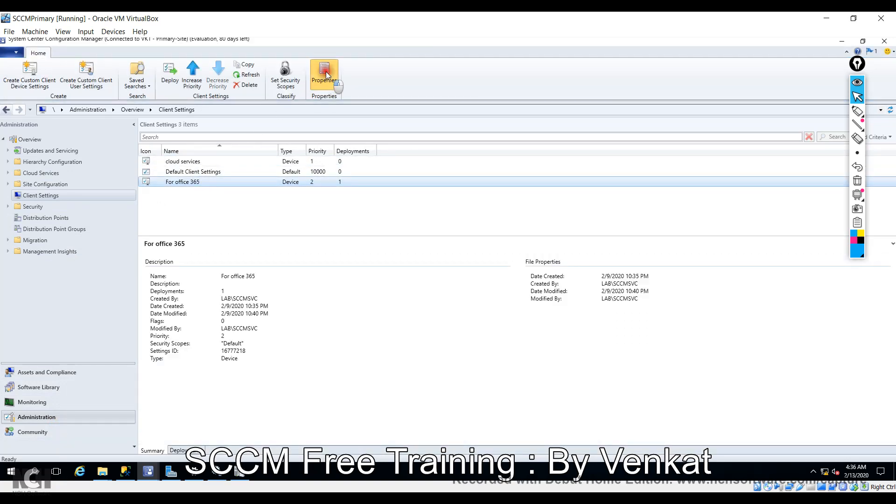
left_click(326, 75)
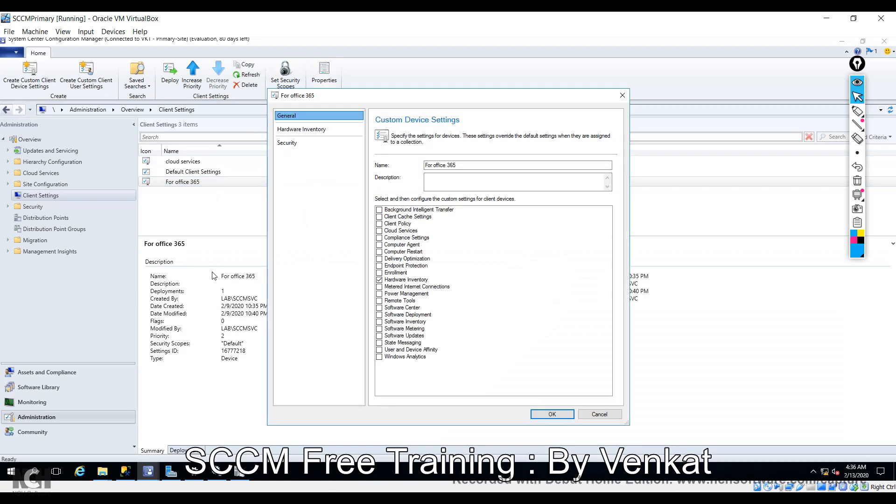
left_click(299, 130)
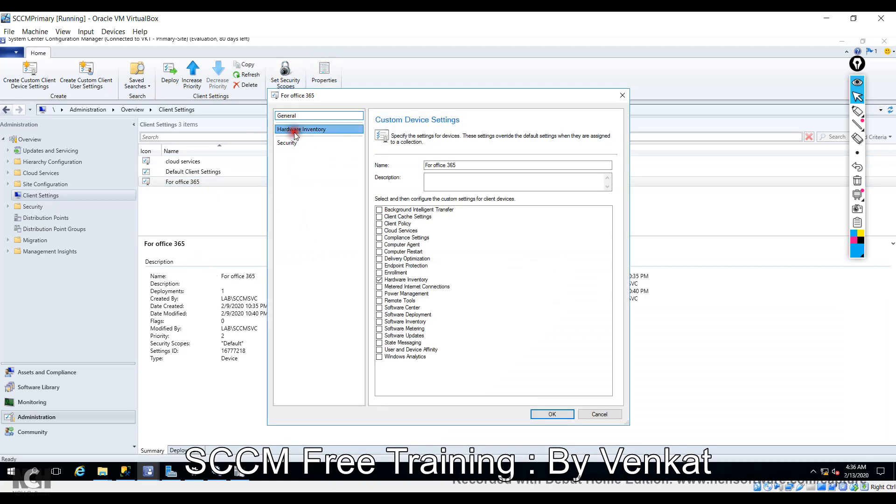
left_click(565, 241)
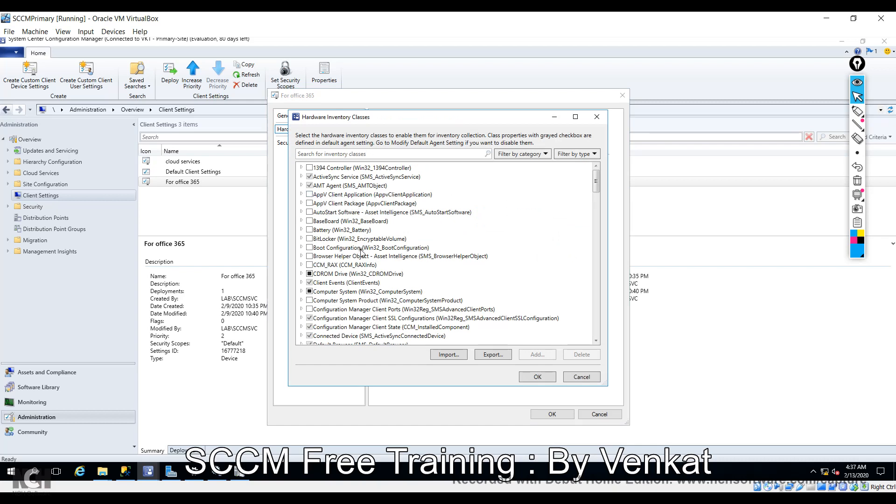
Select Configuration Manager Client Ports and expand its properties, then return to Management Studio.
scroll(377, 266, "down", 1)
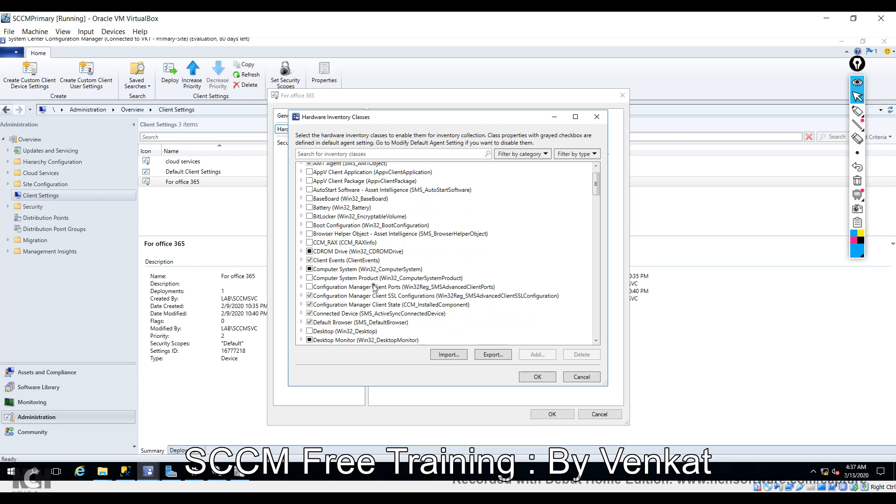
left_click(339, 279)
left_click(336, 287)
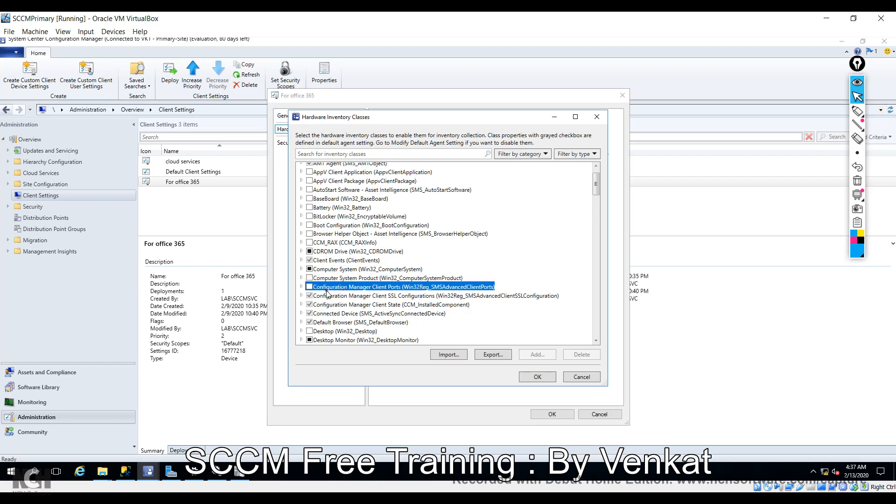
left_click(302, 286)
scroll(372, 249, "down", 1)
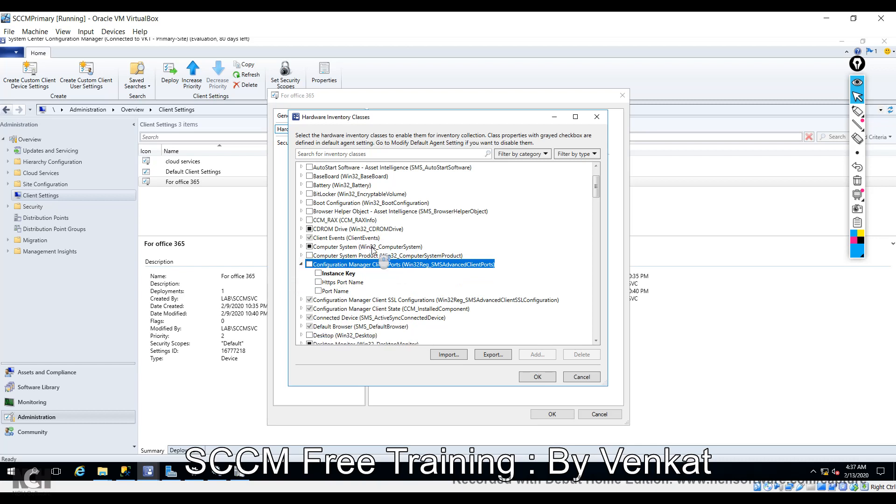
scroll(372, 250, "down", 1)
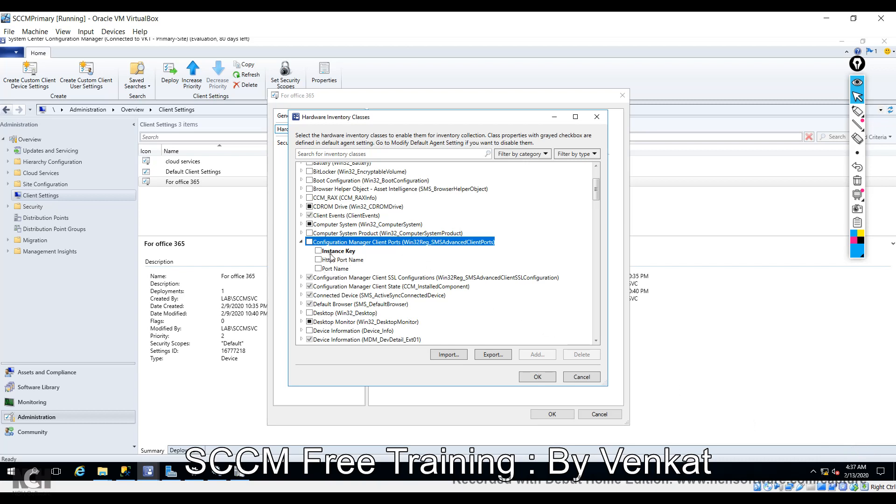
left_click(127, 474)
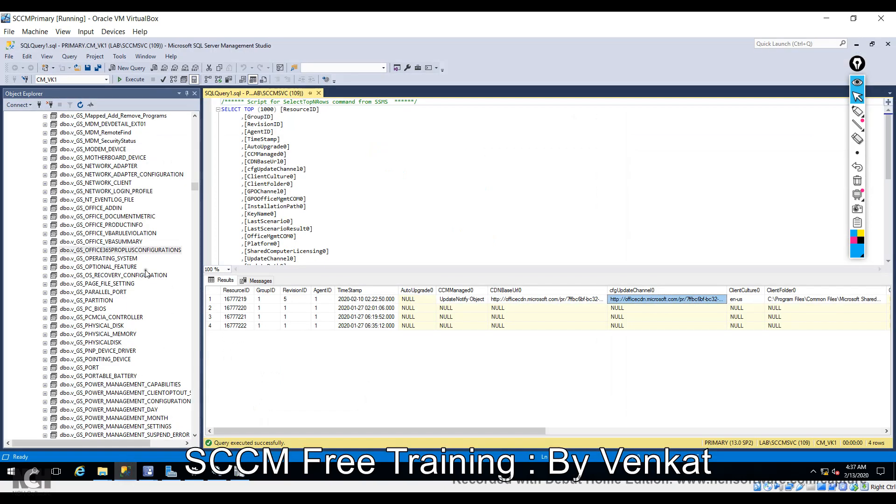
Scroll up the view list past v_GS_DEFAULT_BROWSER to select v_GS_APPV_CLIENT_APPLICATION.
left_click(112, 233)
scroll(113, 233, "up", 15)
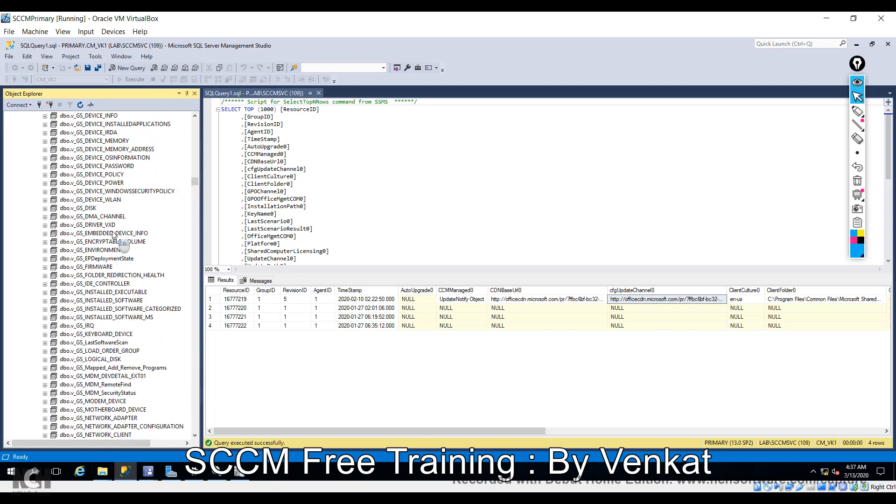
scroll(113, 234, "up", 4)
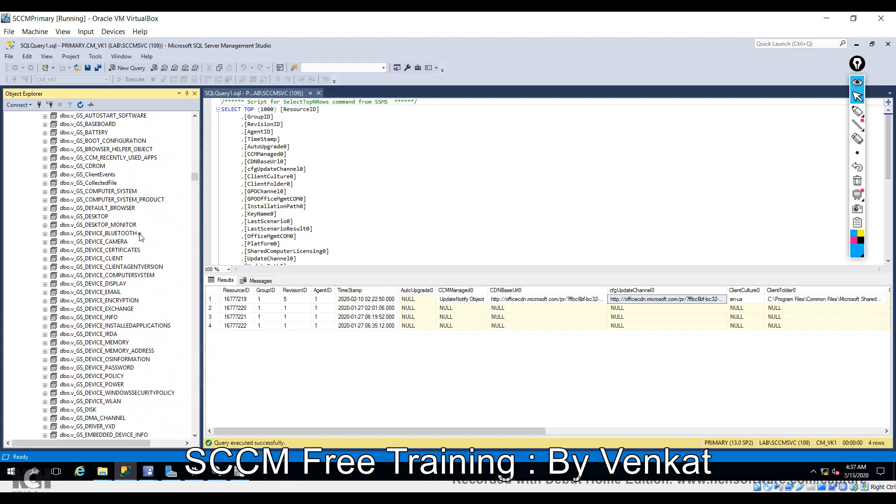
left_click(106, 210)
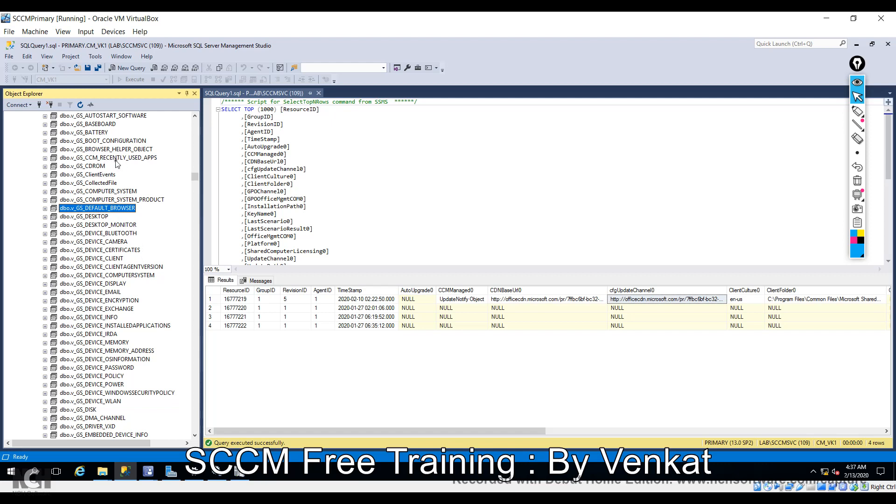
left_click(135, 158)
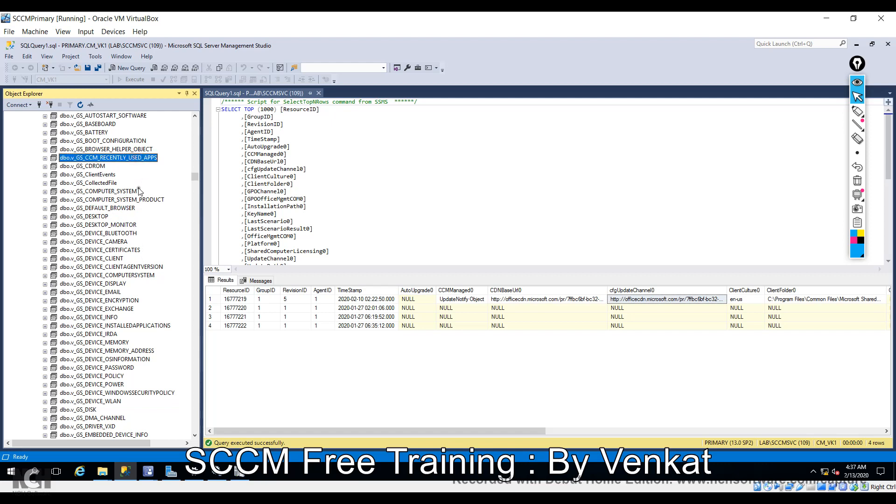
scroll(140, 190, "up", 2)
scroll(139, 191, "up", 1)
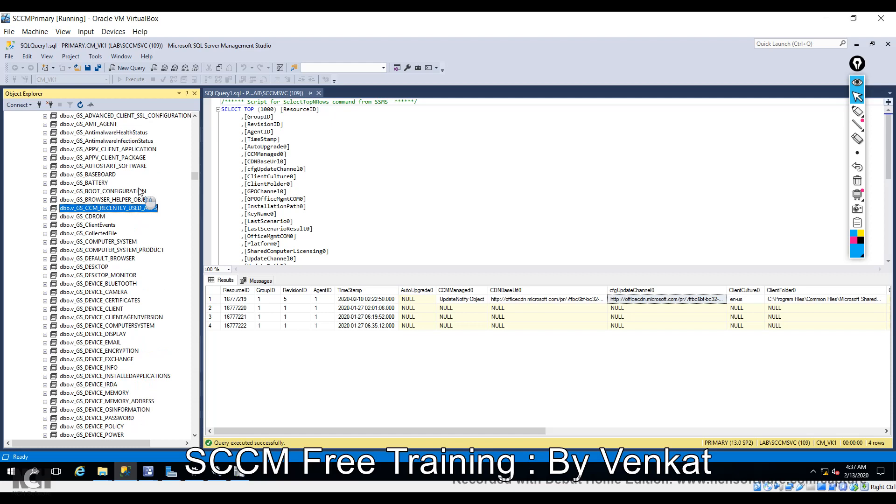
left_click(119, 149)
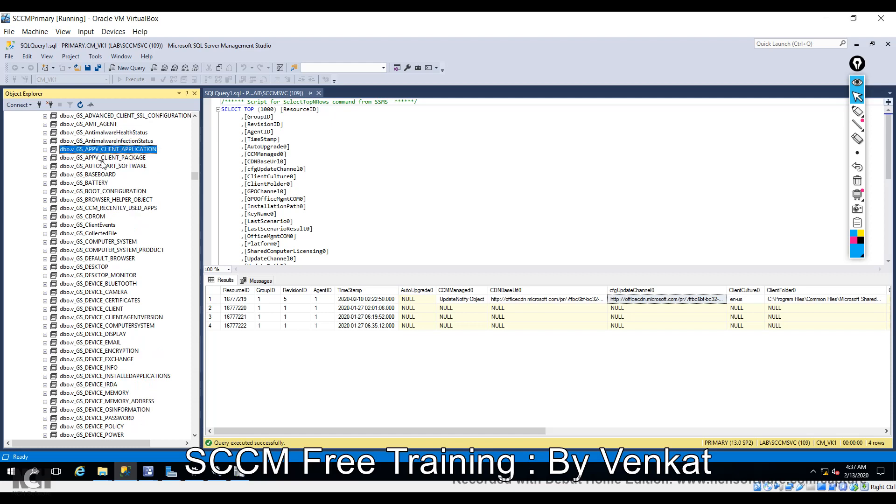
Cancel the accidental rename and run Select Top 1000 Rows on v_GS_APPV_CLIENT_APPLICATION.
left_click(149, 468)
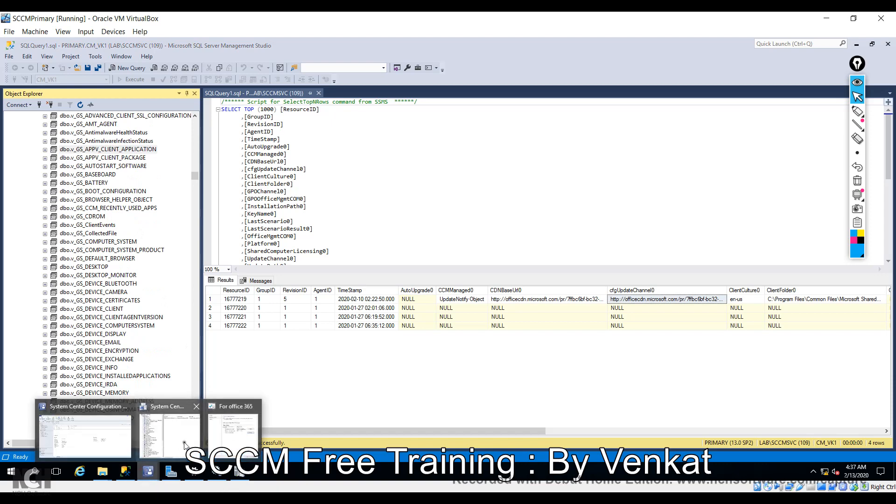
left_click(229, 440)
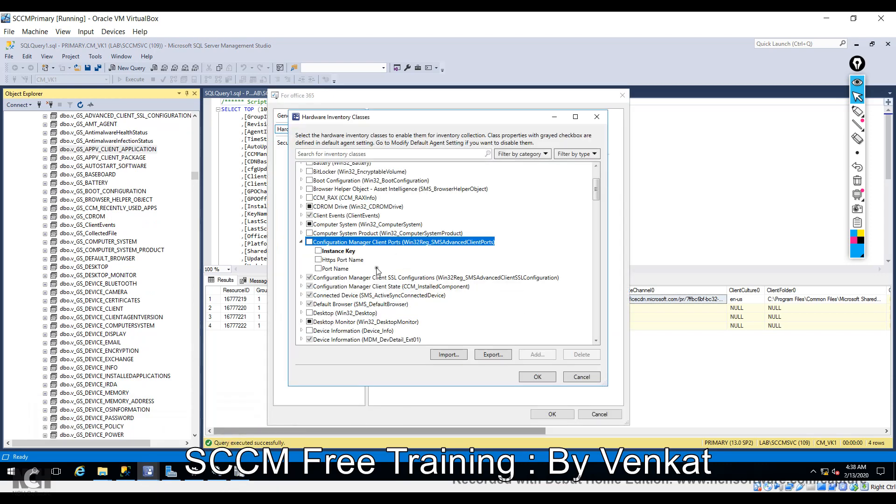
scroll(377, 267, "up", 3)
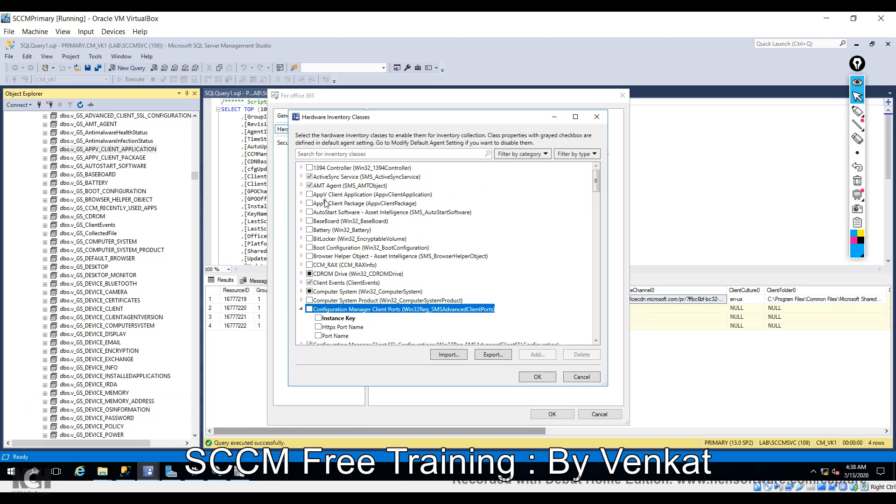
left_click(94, 149)
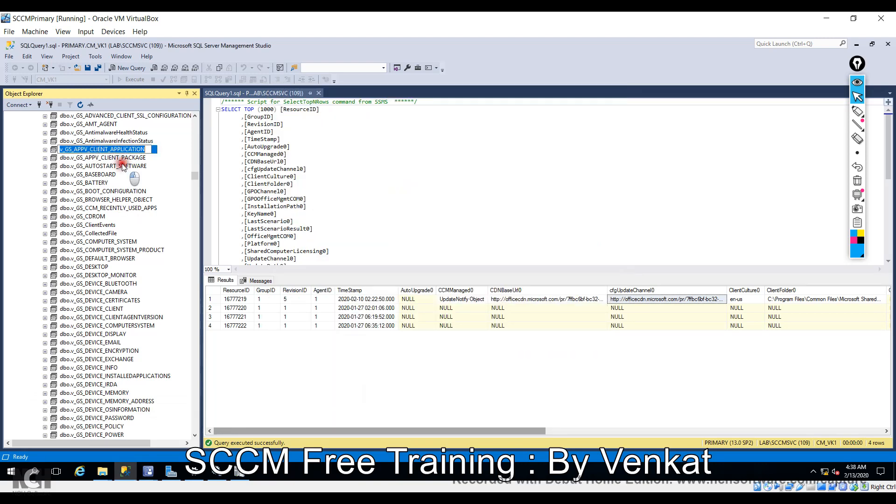
left_click(120, 158)
left_click(113, 149)
right_click(113, 149)
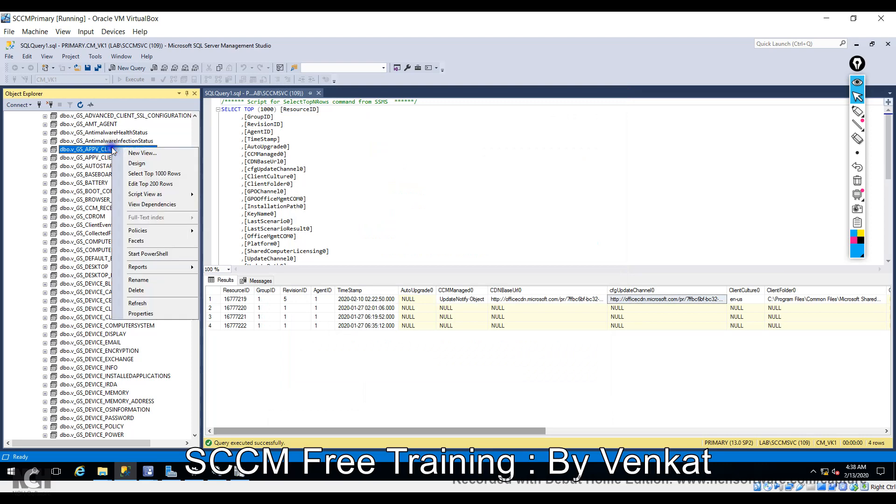
left_click(144, 174)
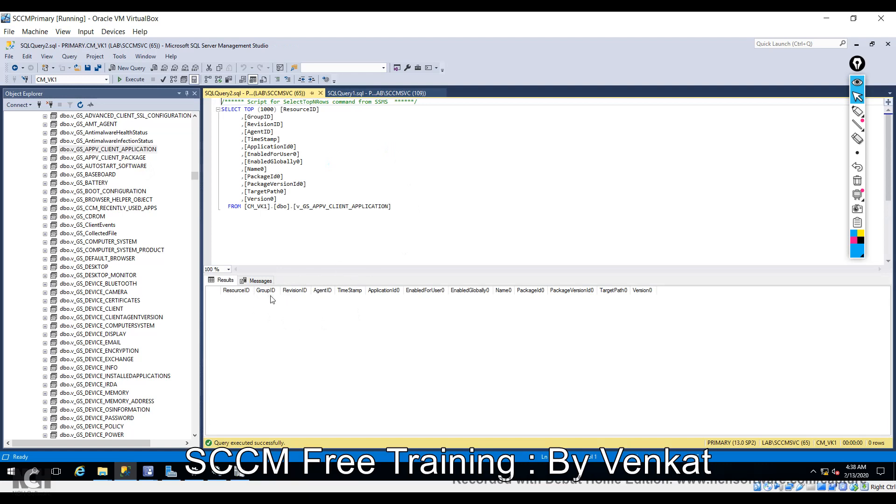
Toggle Configuration Manager Client Ports on and off, and expand AppV Client Application's properties.
mouse_move(150, 474)
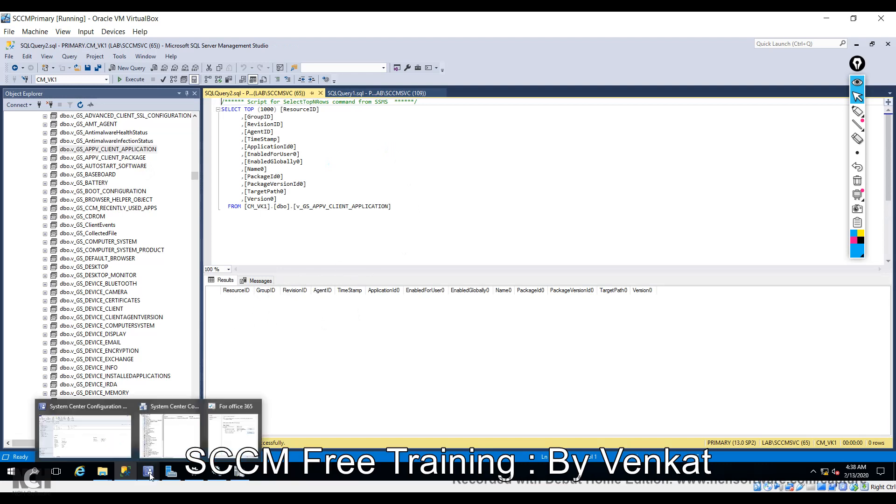
left_click(218, 442)
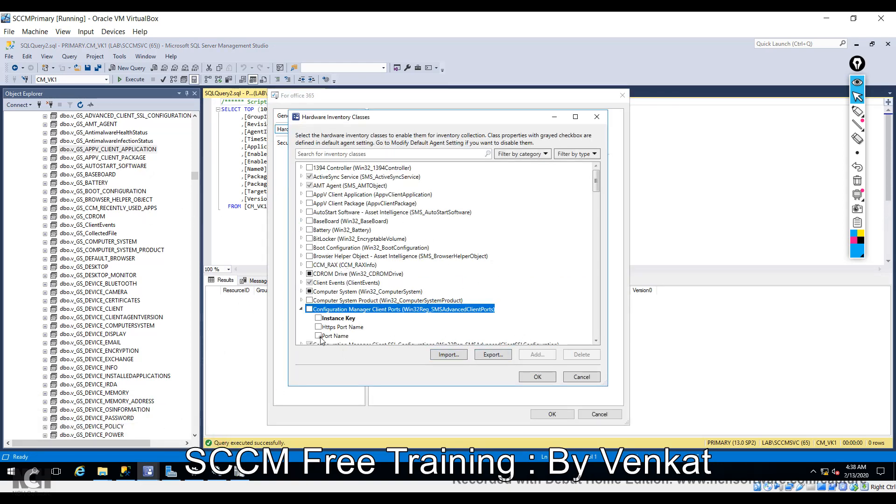
left_click(309, 309)
left_click(309, 309)
left_click(310, 195)
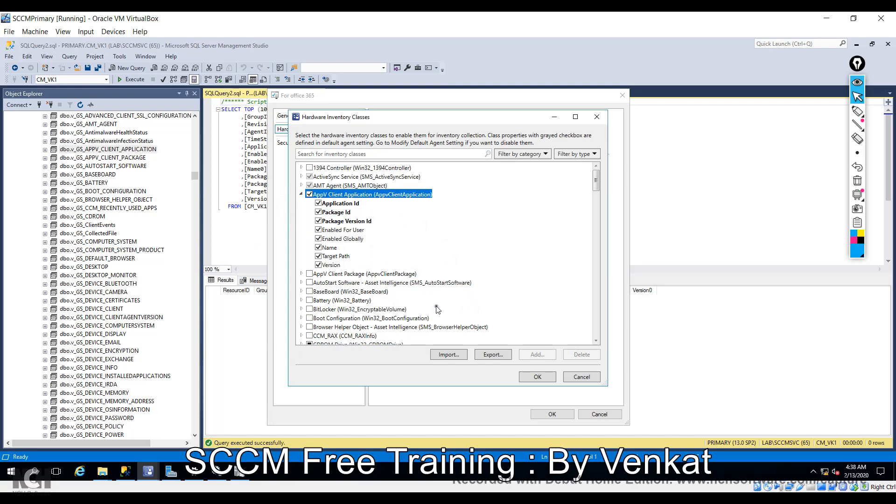
Expand the Desktop class and enable it with all its properties.
scroll(447, 256, "down", 10)
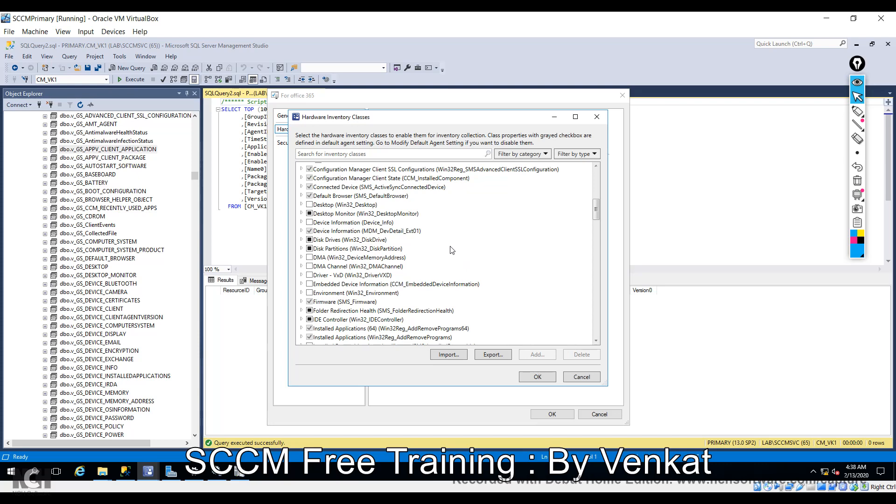
left_click(302, 205)
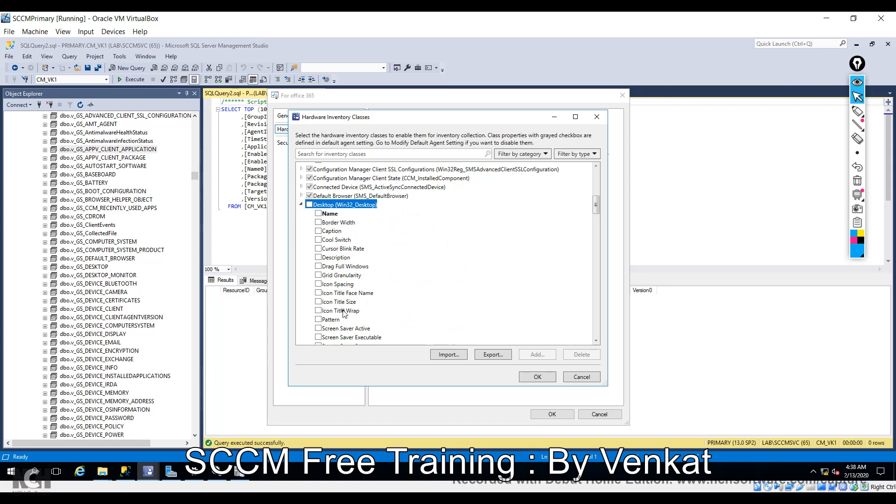
scroll(399, 280, "down", 2)
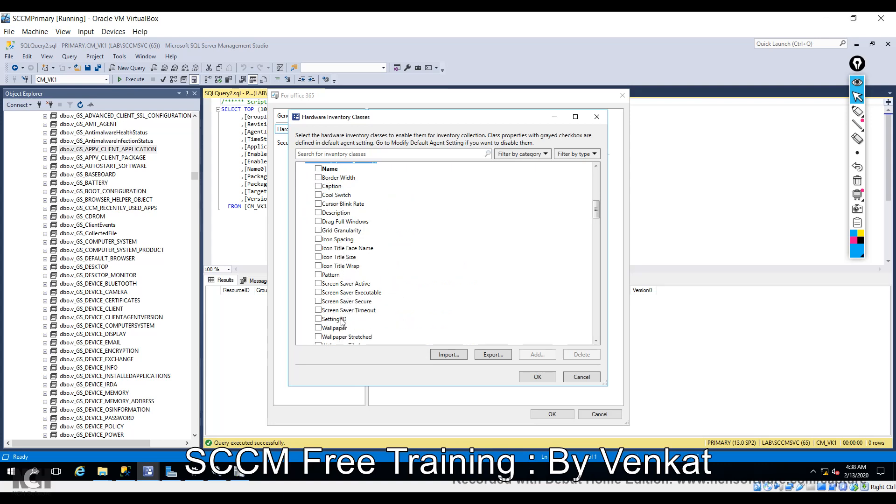
scroll(368, 252, "down", 1)
scroll(368, 253, "down", 3)
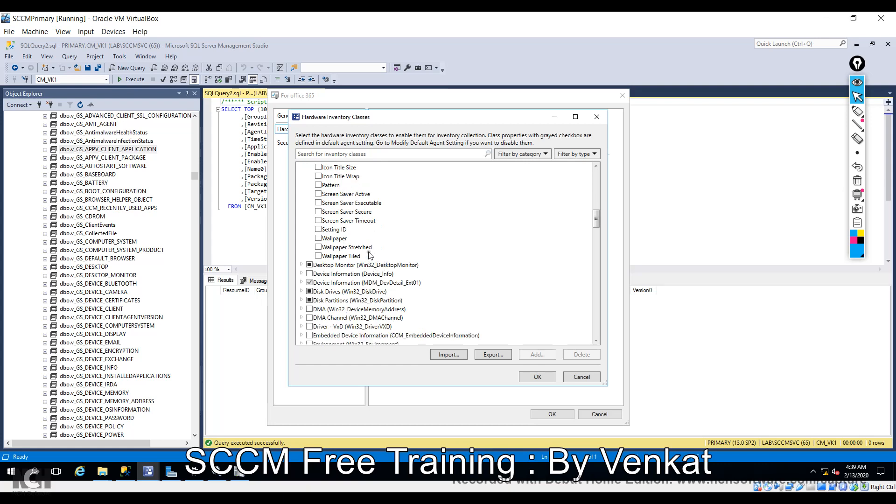
scroll(371, 255, "up", 4)
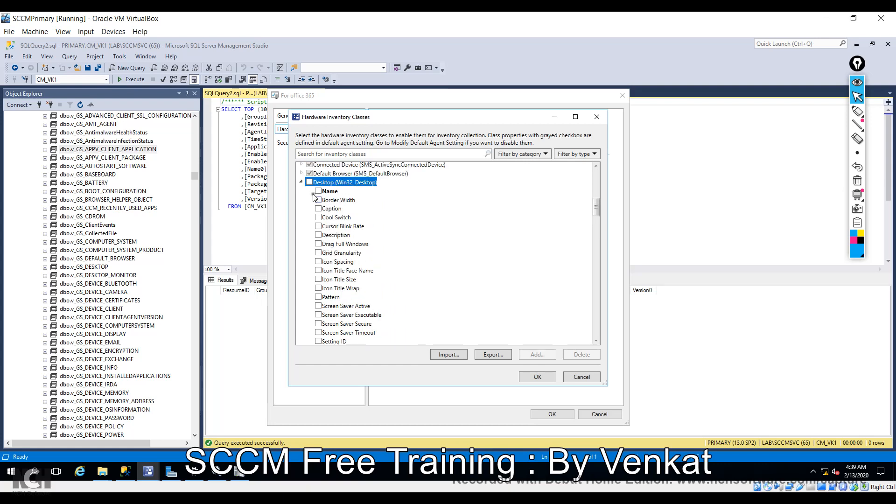
left_click(310, 183)
scroll(350, 235, "down", 8)
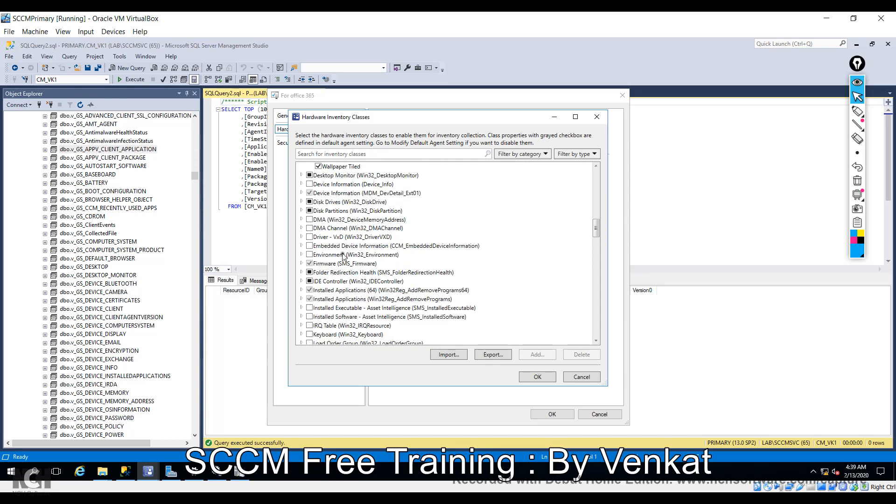
Expand the Environment class and scroll the list to check the Office 365 ProPlus and Office classes.
left_click(302, 255)
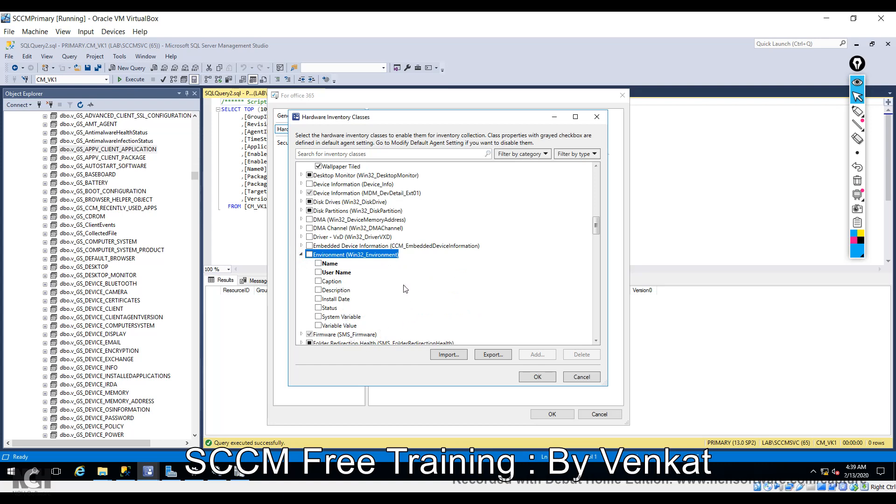
scroll(406, 289, "down", 2)
scroll(409, 293, "up", 1)
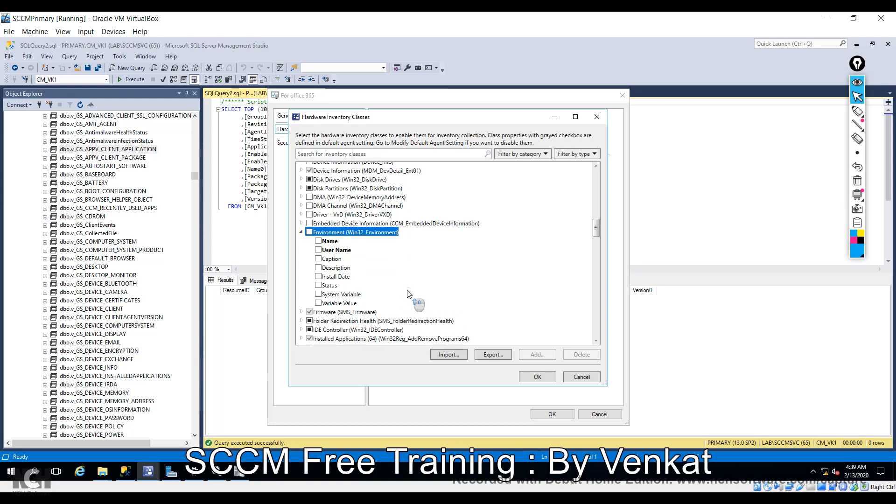
scroll(409, 294, "down", 2)
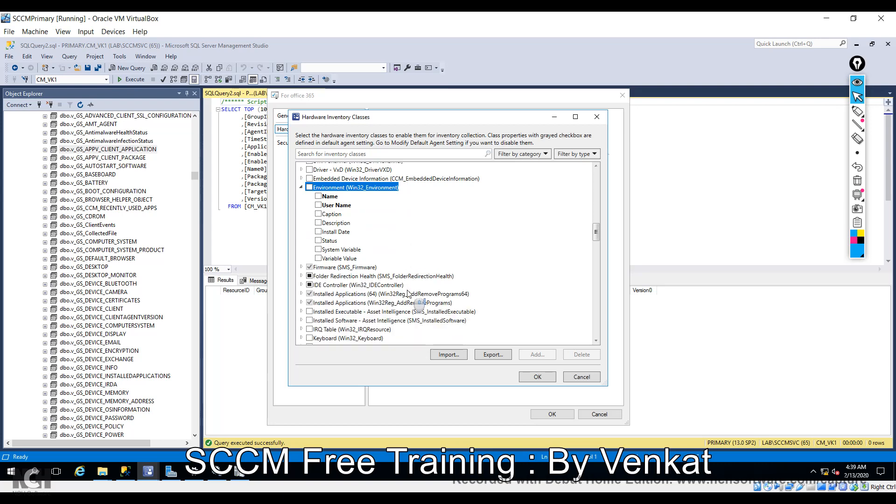
scroll(408, 293, "down", 3)
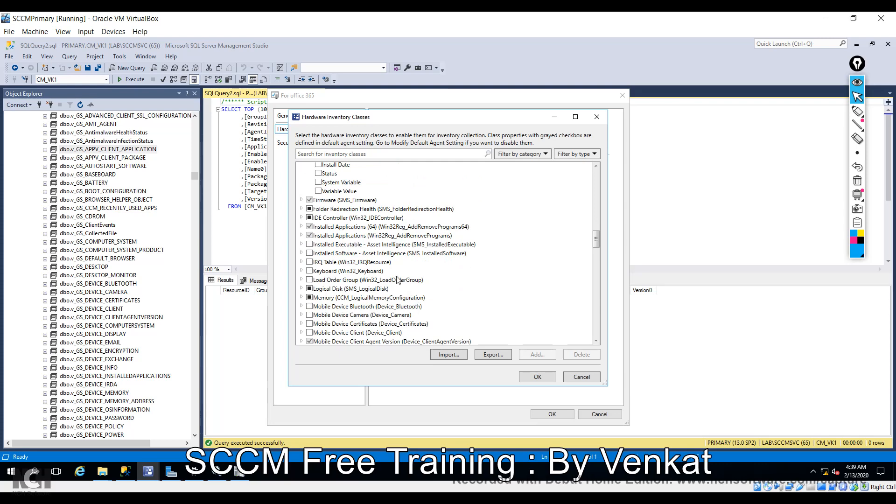
scroll(398, 279, "down", 2)
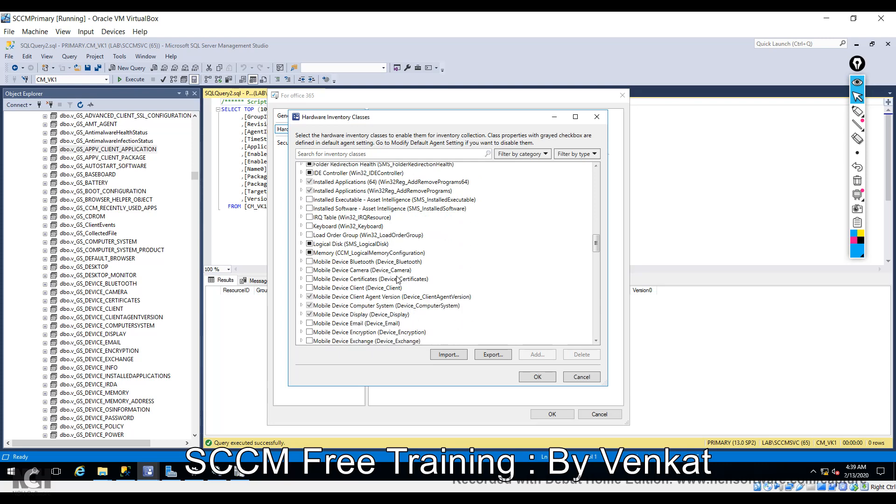
scroll(398, 280, "down", 5)
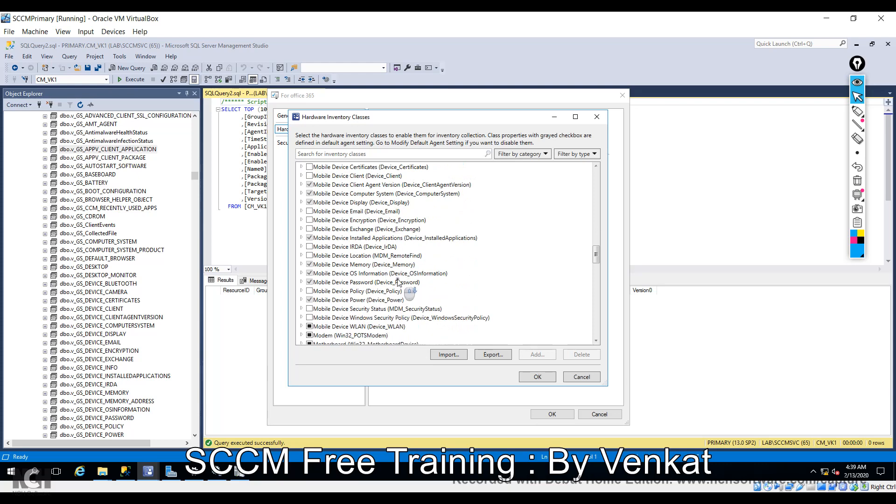
scroll(398, 282, "down", 4)
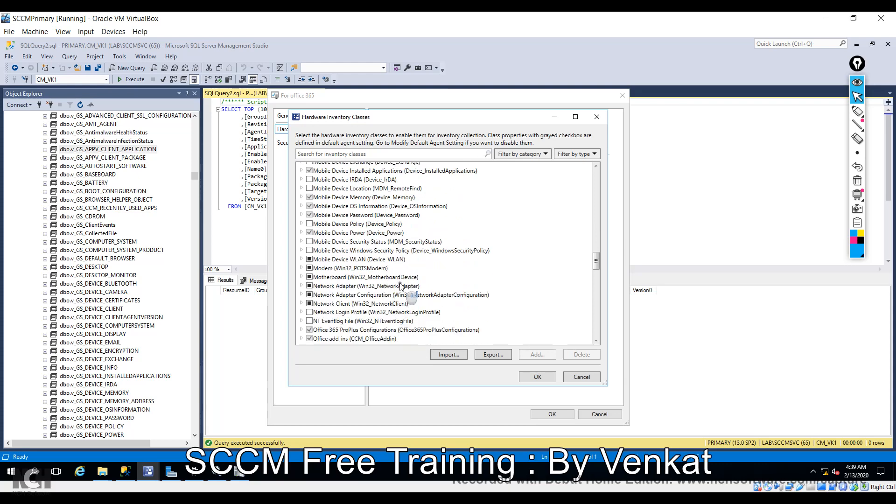
scroll(401, 286, "down", 1)
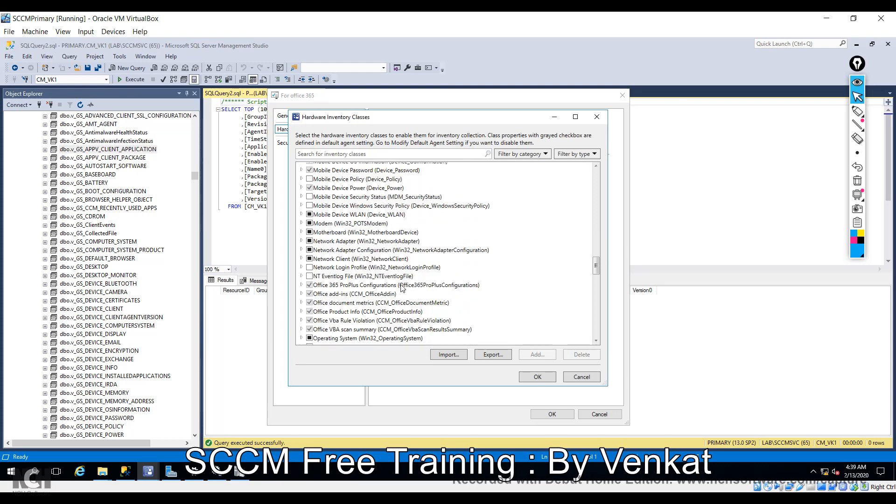
scroll(401, 287, "down", 4)
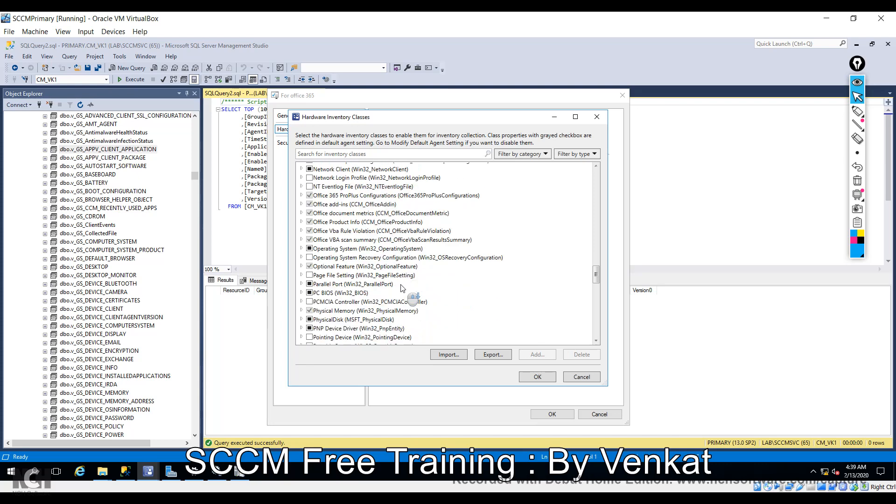
scroll(403, 287, "down", 4)
scroll(402, 286, "down", 3)
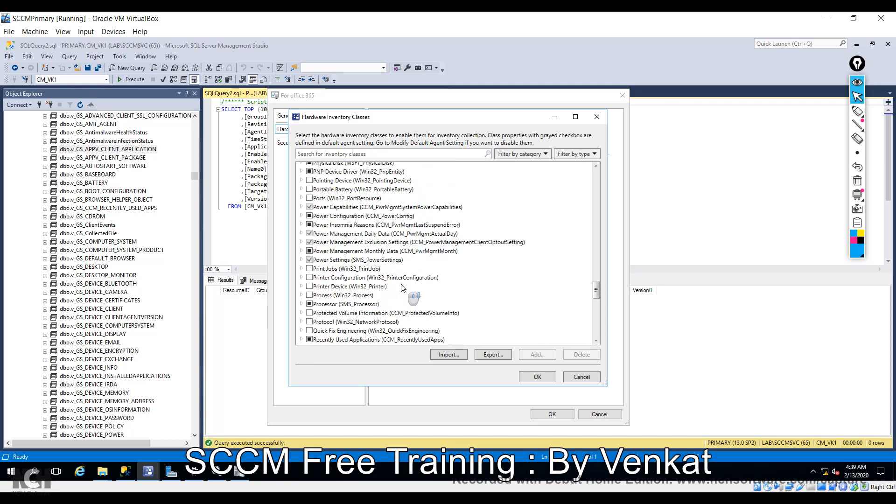
scroll(403, 288, "down", 9)
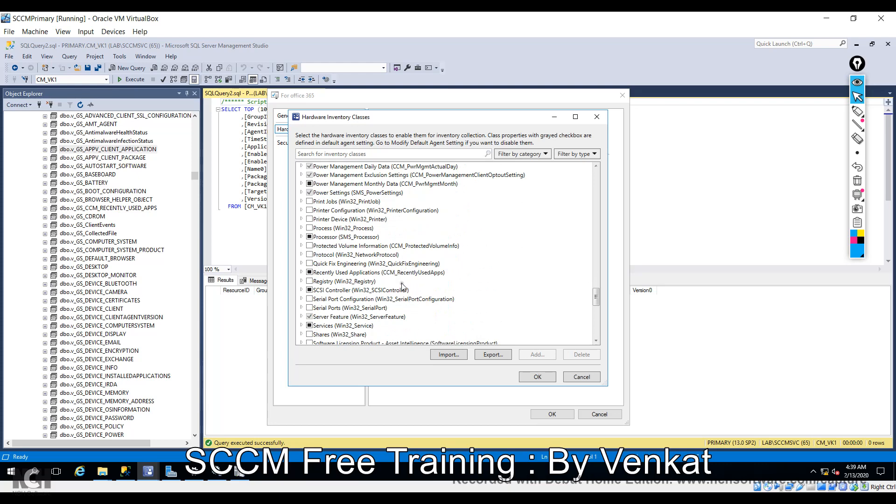
scroll(404, 294, "down", 5)
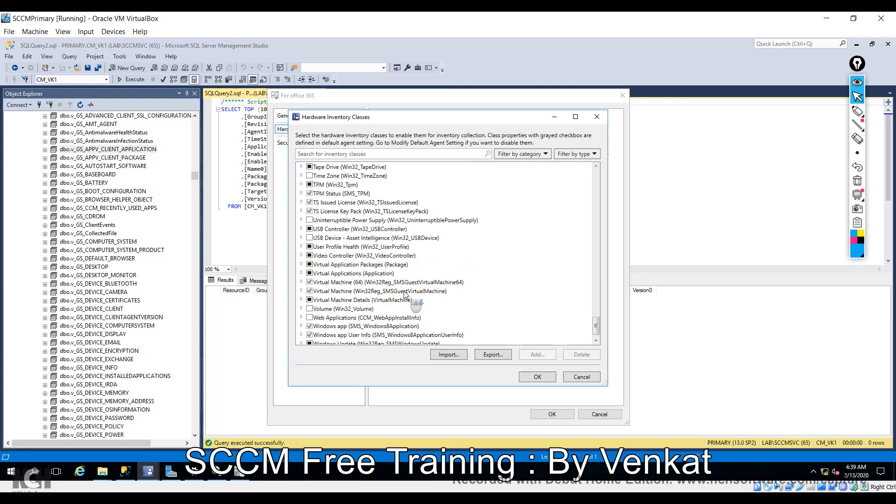
scroll(405, 294, "up", 6)
scroll(404, 294, "up", 18)
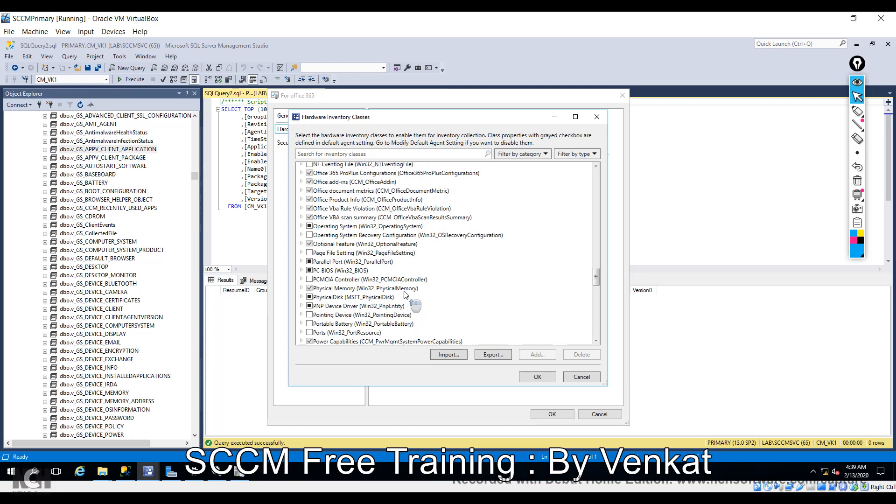
scroll(426, 260, "up", 15)
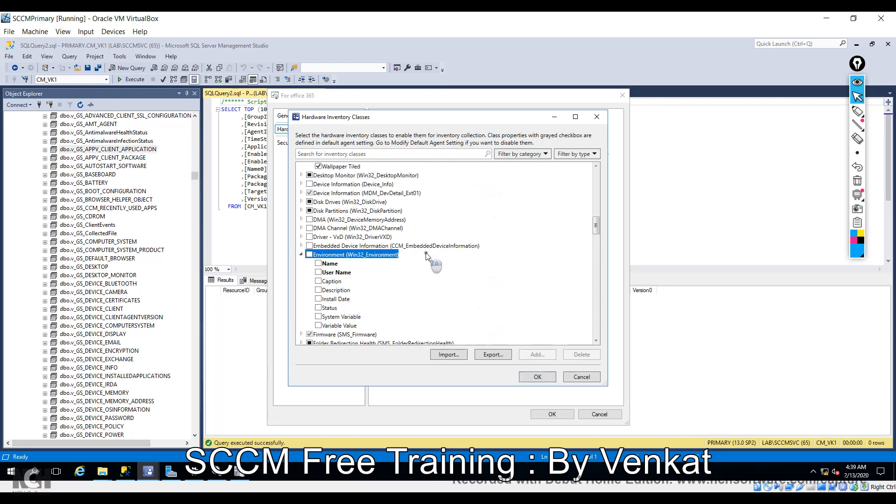
Discard the inventory-classes snip without saving, then switch to the Win 10-client 1 VirtualBox window.
scroll(424, 282, "up", 6)
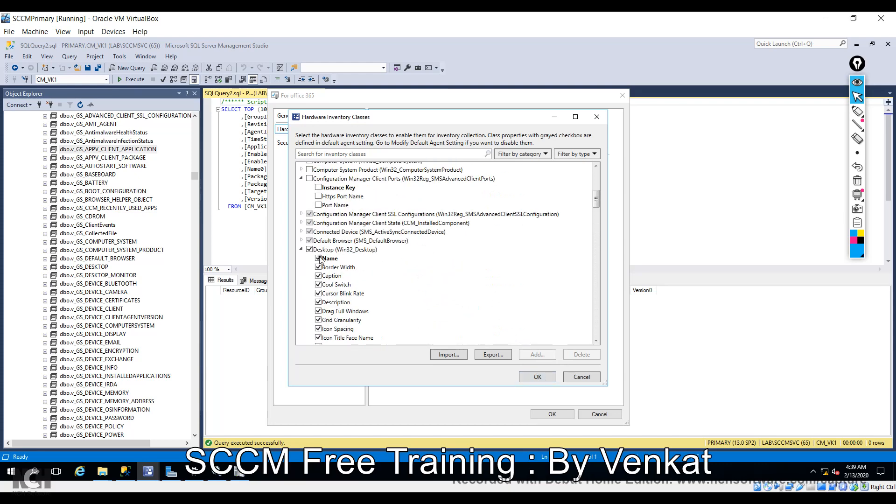
scroll(319, 278, "up", 5)
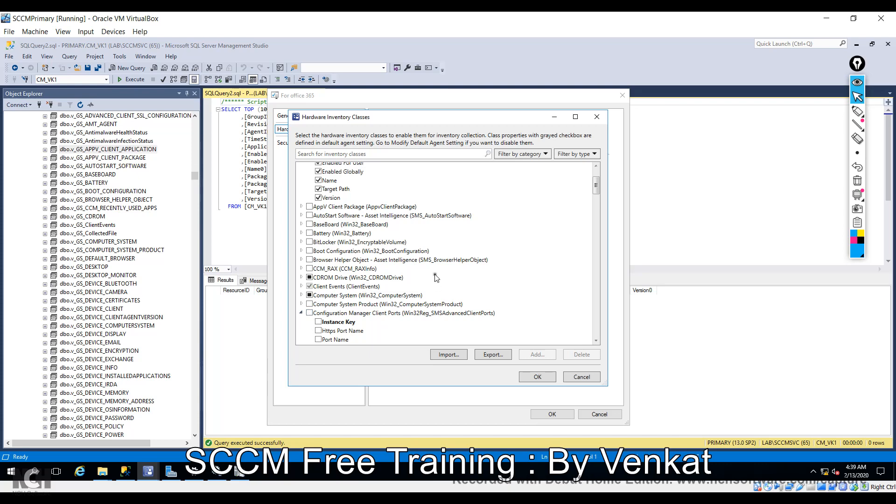
scroll(436, 278, "up", 3)
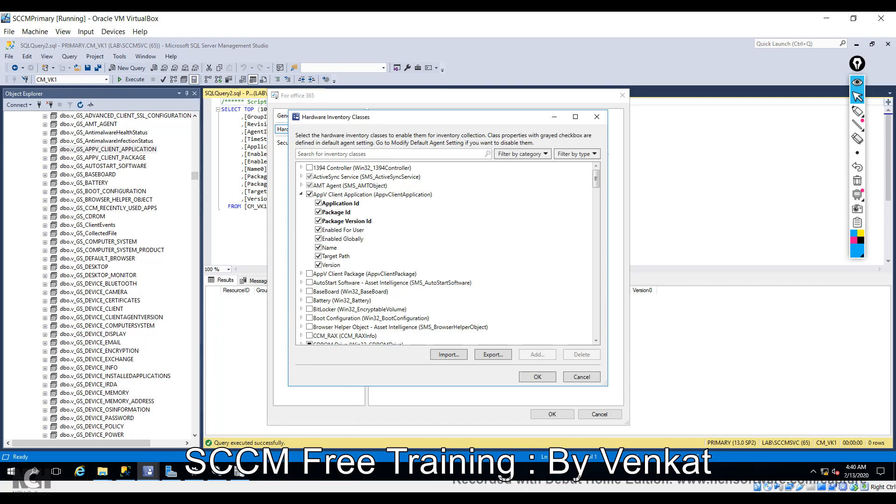
key("alt+Tab")
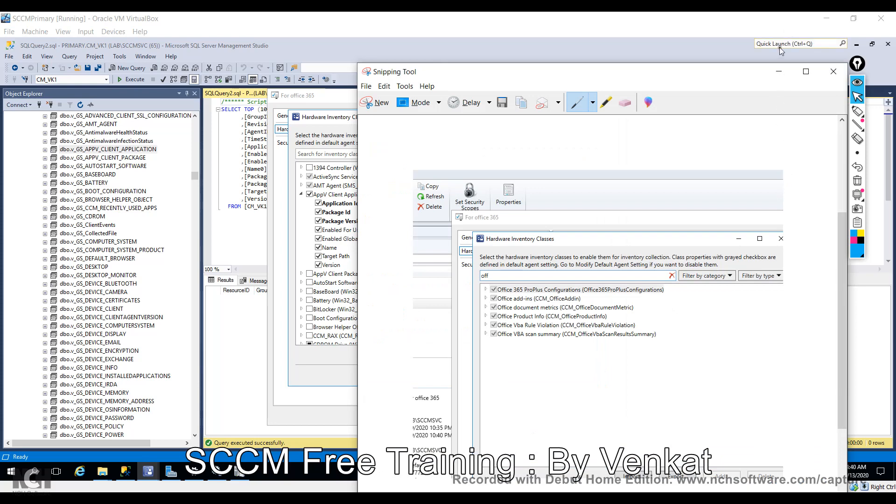
left_click(835, 66)
left_click(658, 318)
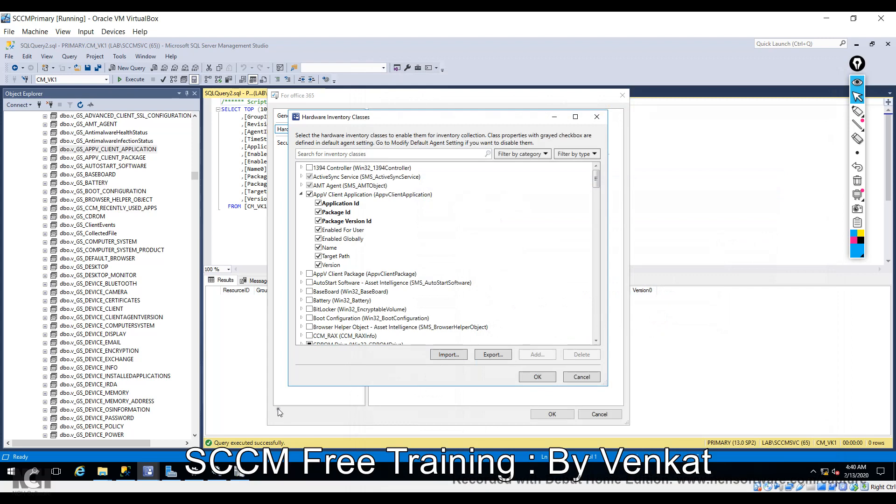
left_click(273, 500)
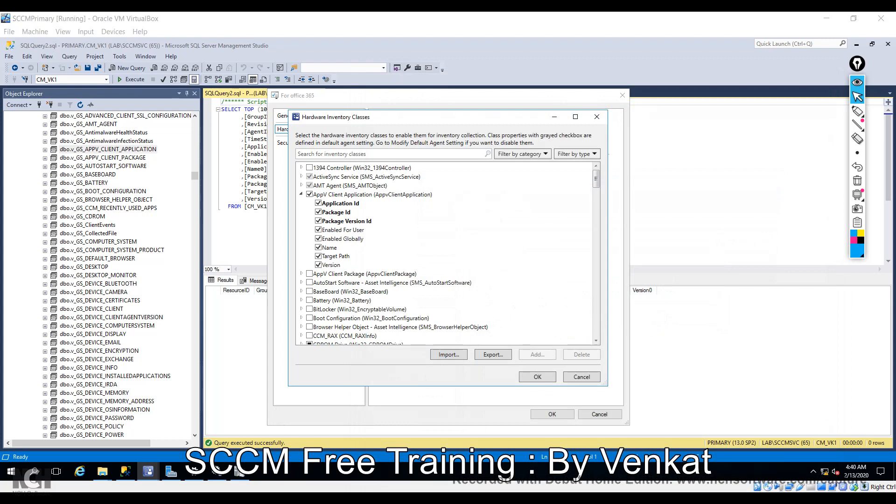
left_click(500, 462)
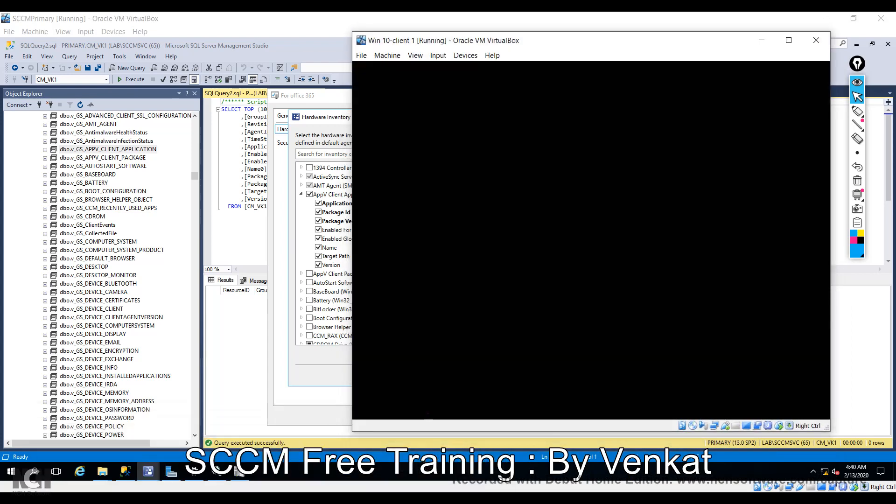
Unlock the Win 10 client with Ctrl-Alt-Del and the account password, then maximize the VM window.
left_click(438, 55)
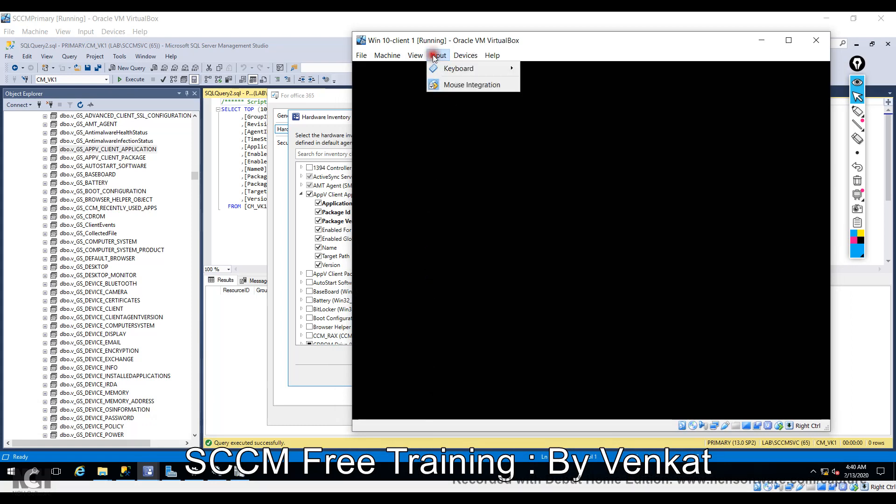
mouse_move(444, 68)
left_click(607, 88)
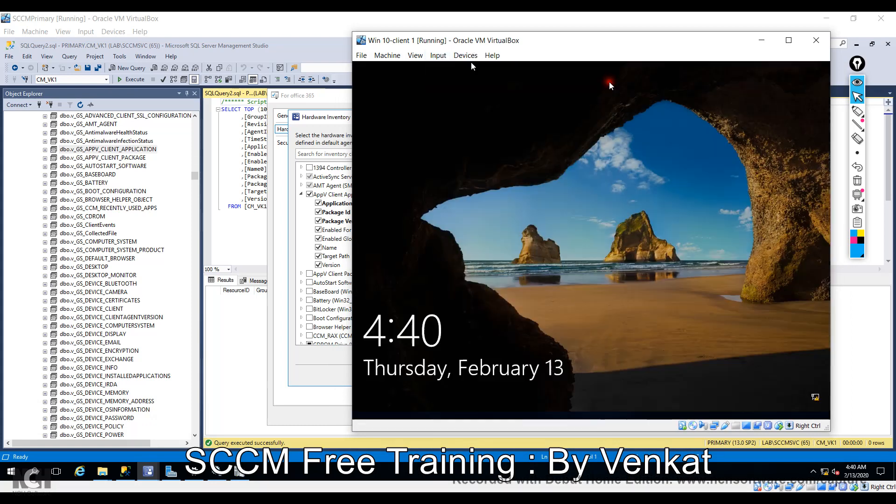
left_click(577, 287)
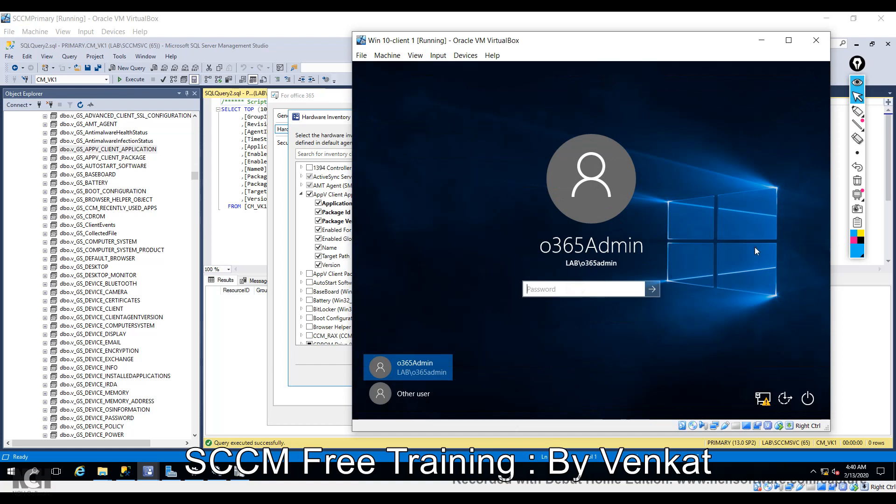
type("P@ssw0rd1")
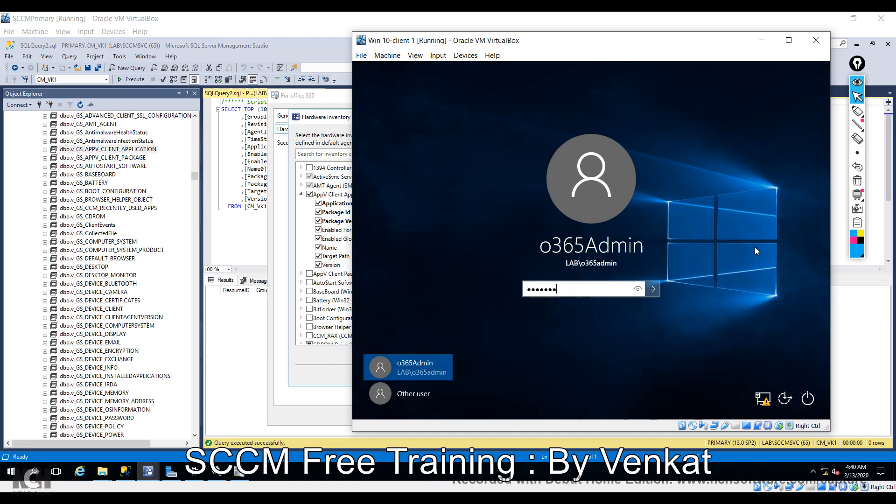
key("Return")
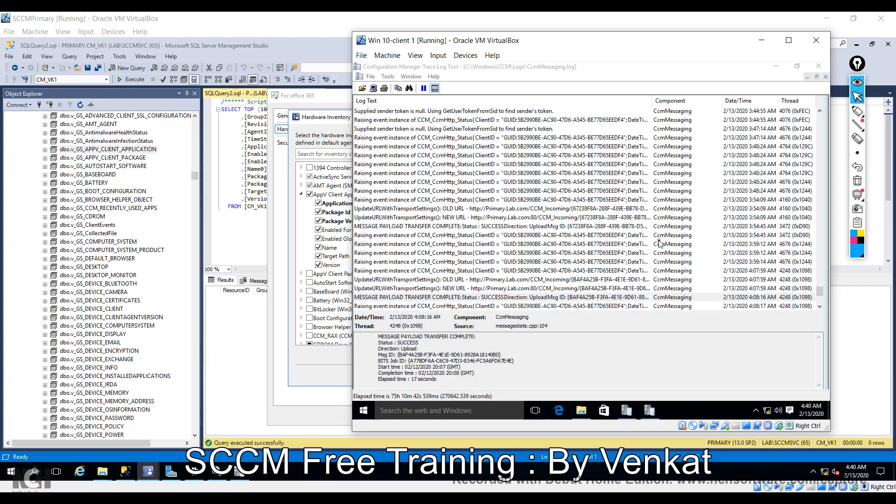
left_click(789, 40)
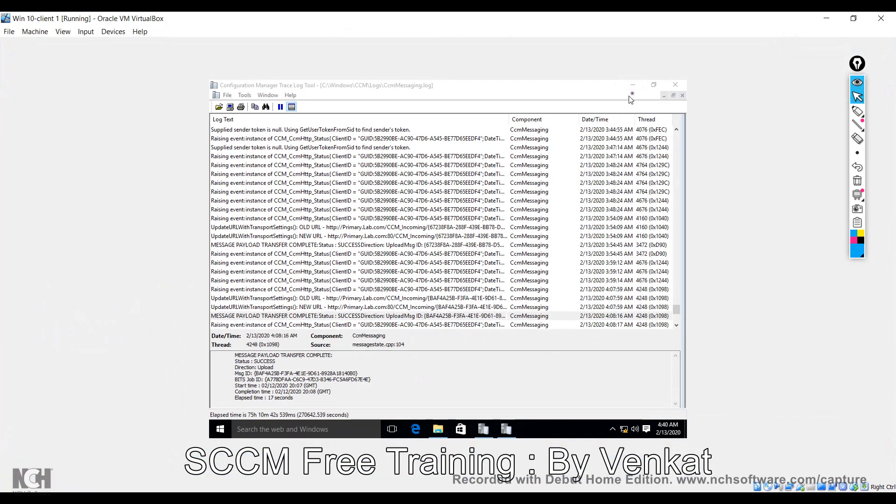
Scroll up CcmMessaging.log to the UpdateURLWithTransportSettings(): OLD URL entry and inspect it.
left_click(639, 89)
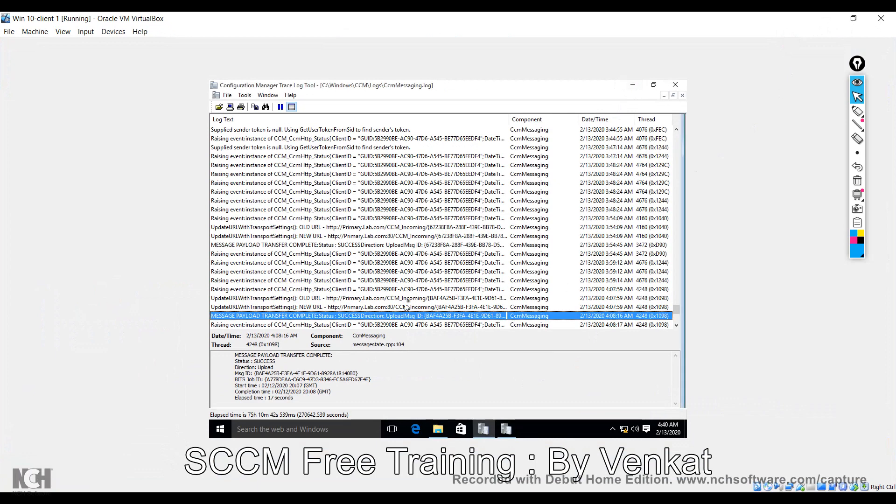
scroll(439, 269, "down", 6)
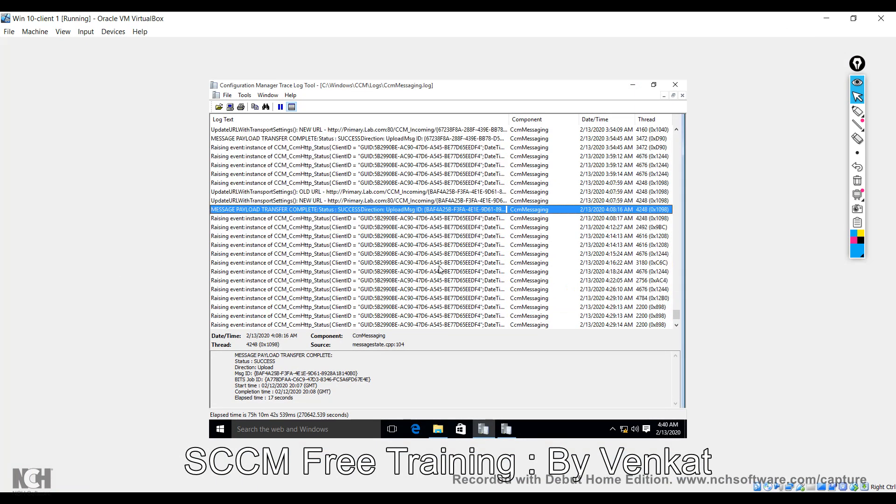
scroll(439, 269, "up", 6)
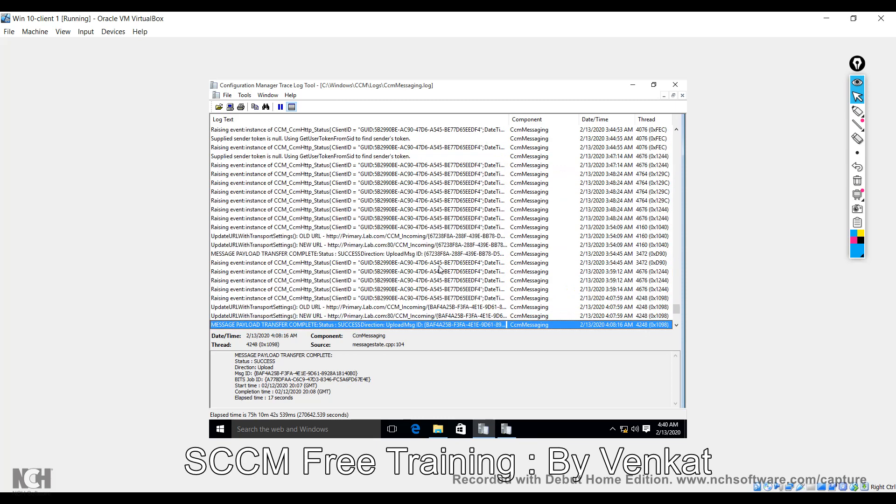
scroll(439, 268, "up", 4)
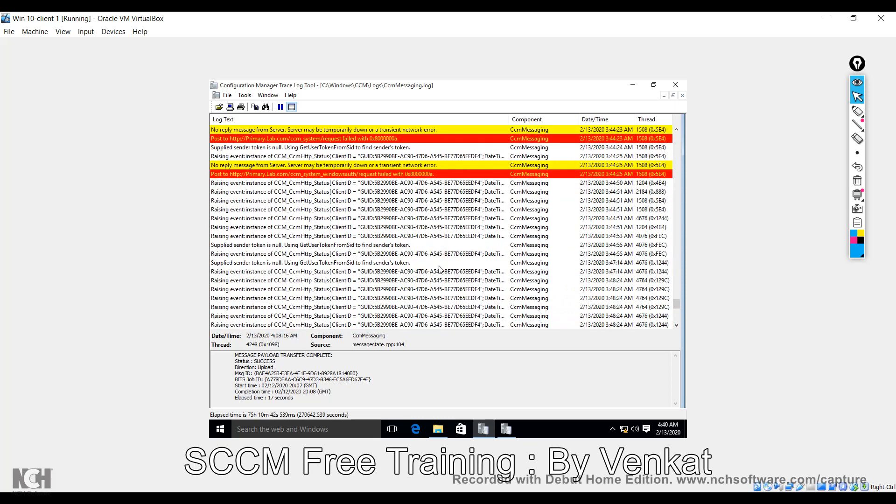
scroll(439, 270, "up", 6)
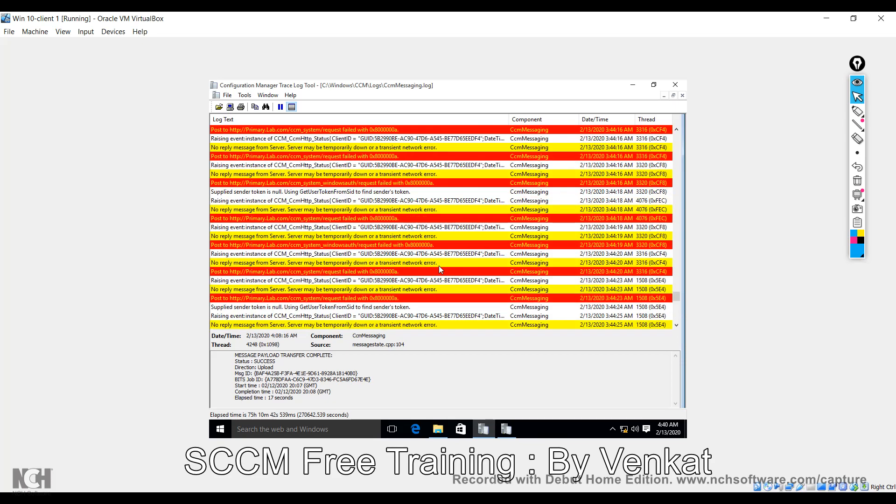
scroll(438, 269, "up", 6)
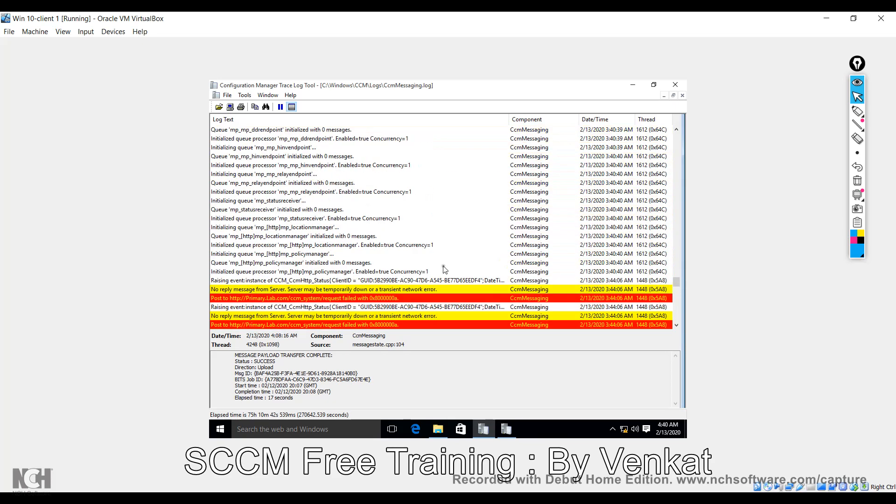
scroll(444, 269, "up", 12)
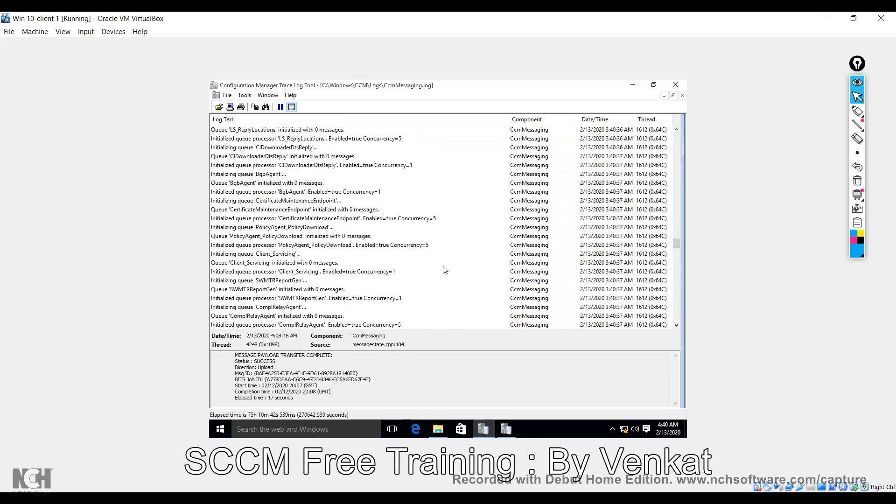
scroll(444, 269, "up", 8)
left_click(416, 192)
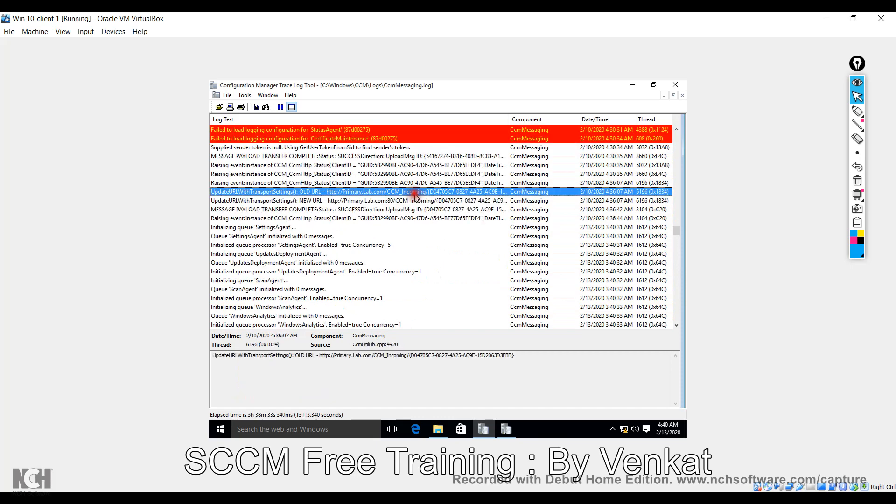
scroll(425, 219, "up", 8)
scroll(430, 223, "up", 10)
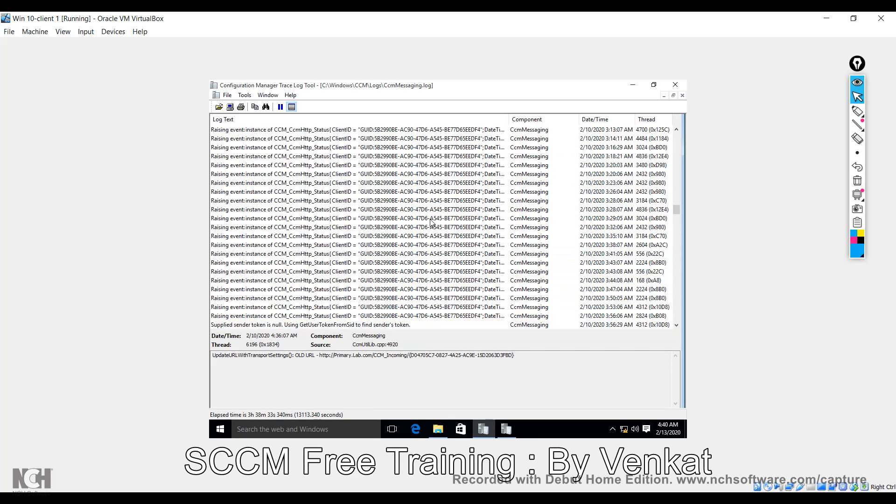
In InventoryAgent.log, review the cycle start: Action=Hardware, ReportType=Delta and initialization completed entries.
left_click(634, 85)
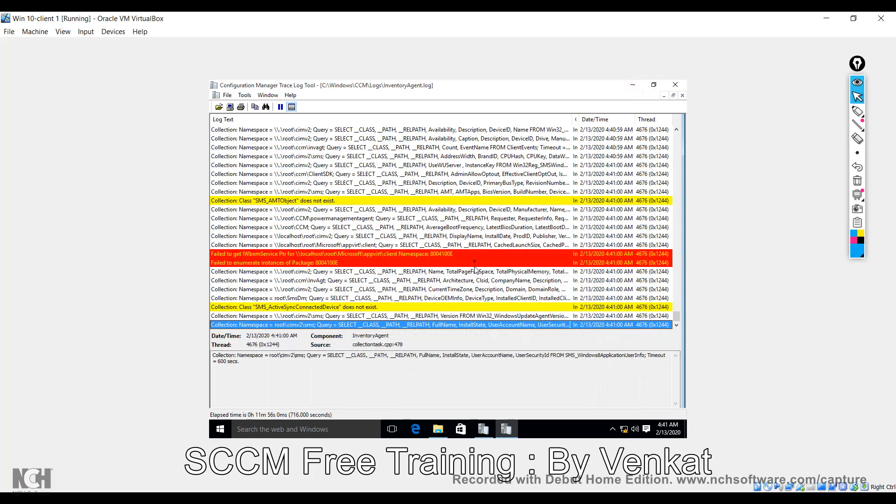
left_click(421, 247)
scroll(421, 249, "up", 5)
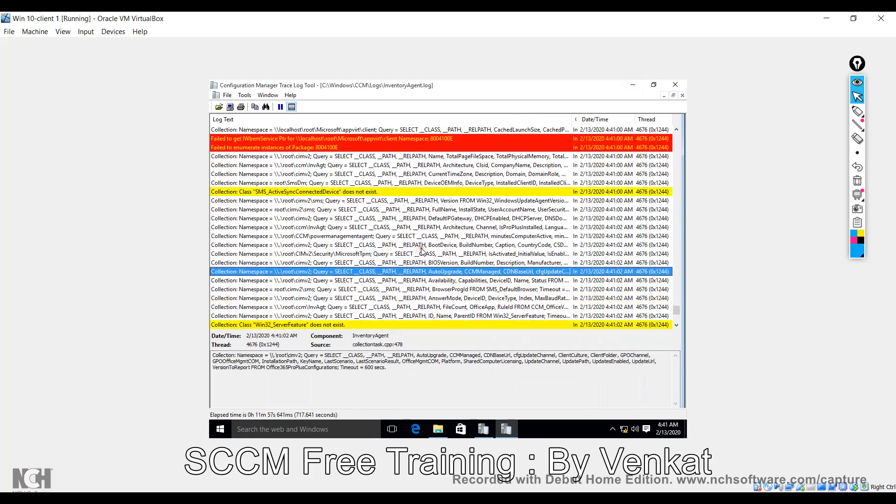
scroll(422, 249, "up", 6)
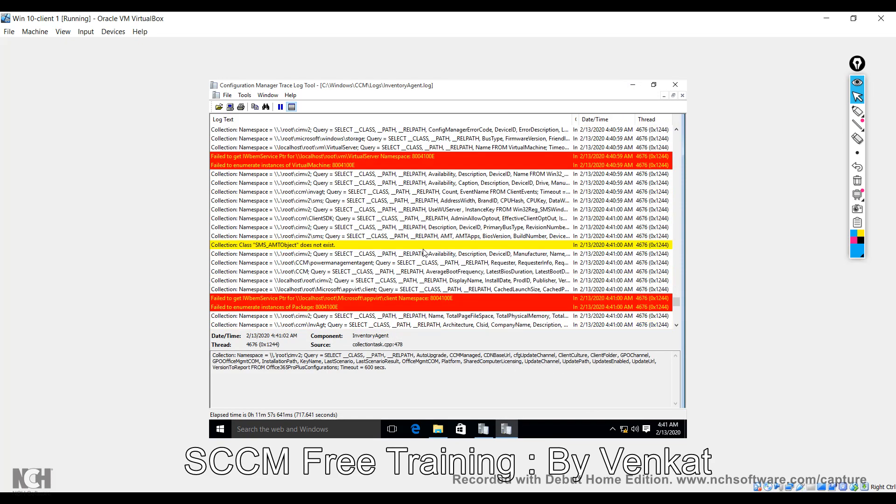
scroll(423, 252, "up", 5)
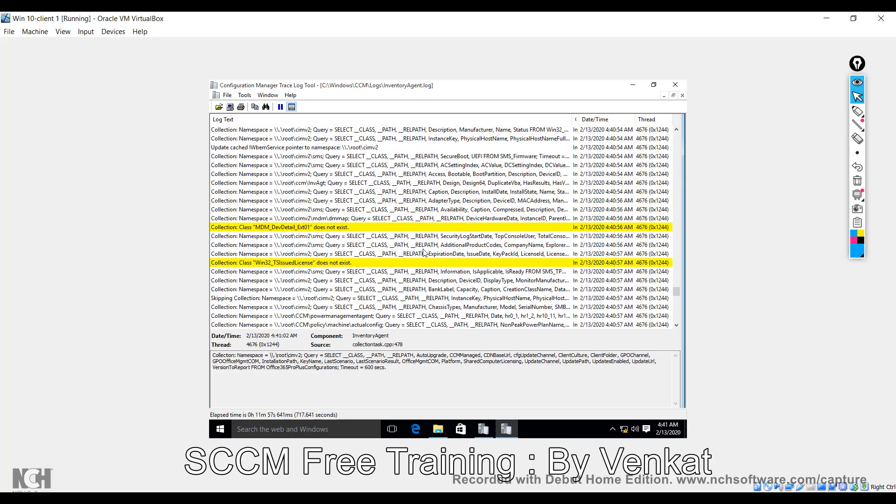
scroll(424, 252, "up", 6)
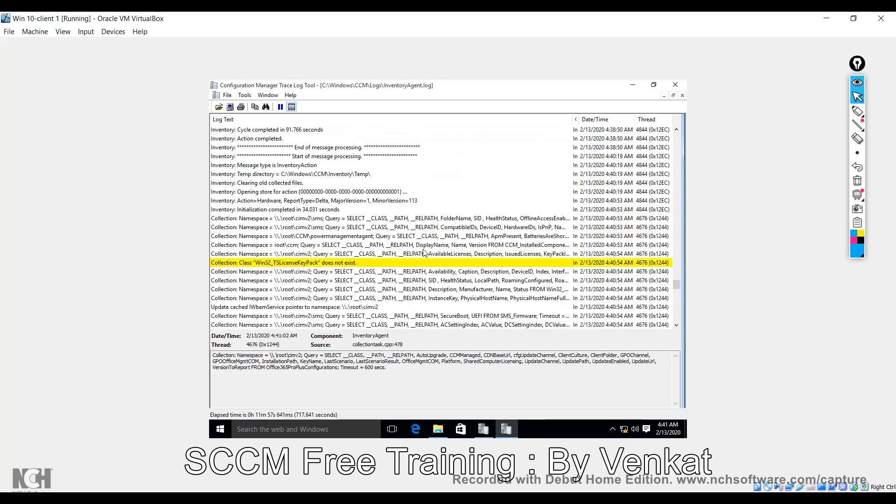
left_click(360, 193)
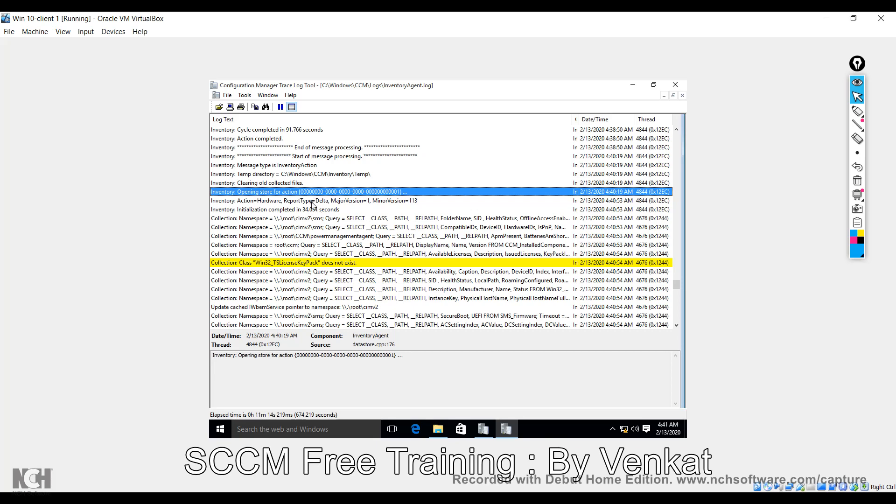
left_click(312, 200)
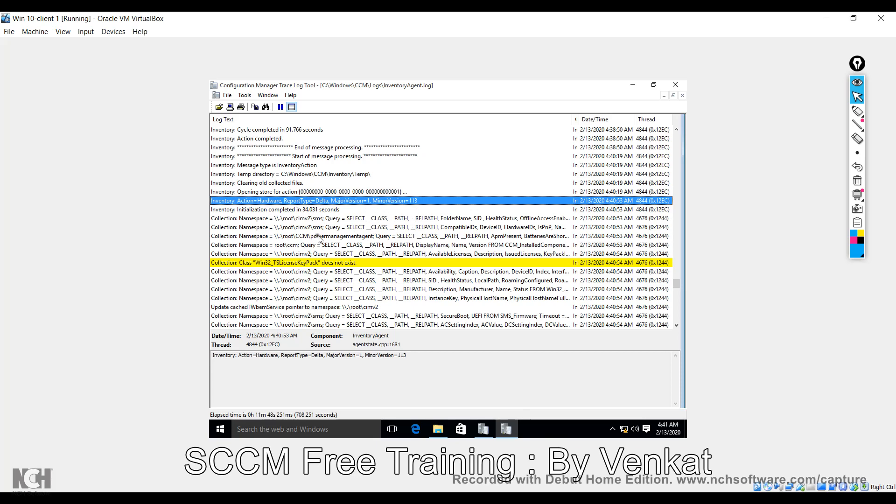
left_click(295, 210)
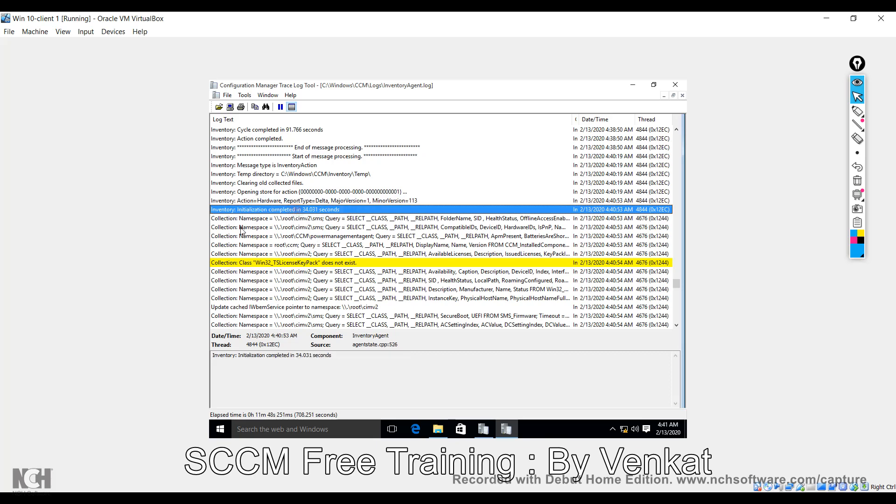
Step through the WMI collection queries: powermanagementagent, Win32_DiskDrive, user profile, Win32_NetworkClient, guest VM.
left_click(335, 219)
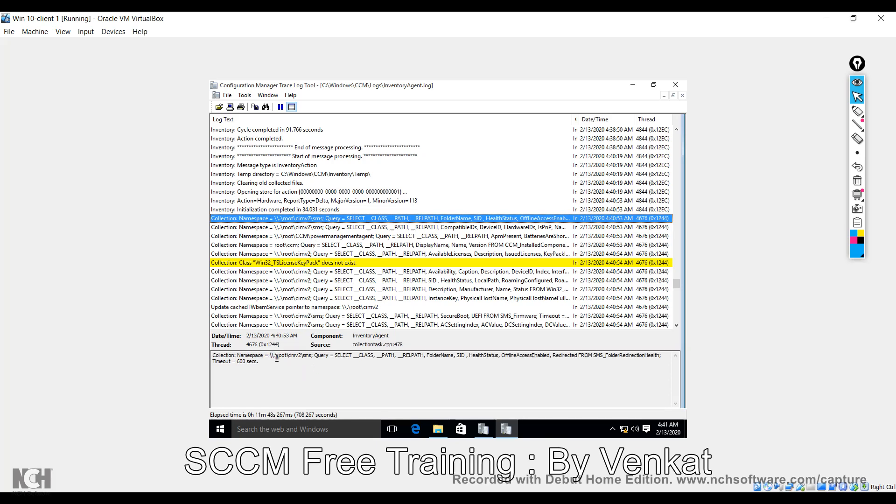
left_click_drag(276, 356, 374, 360)
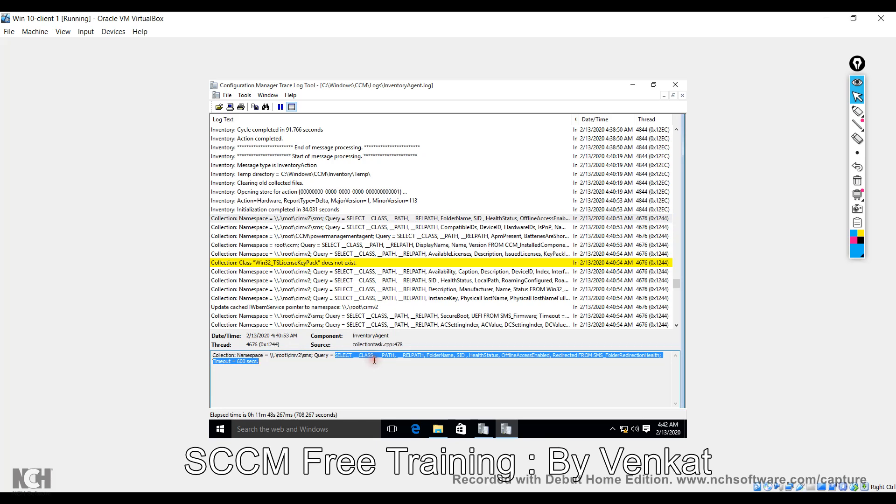
left_click(324, 228)
left_click(327, 236)
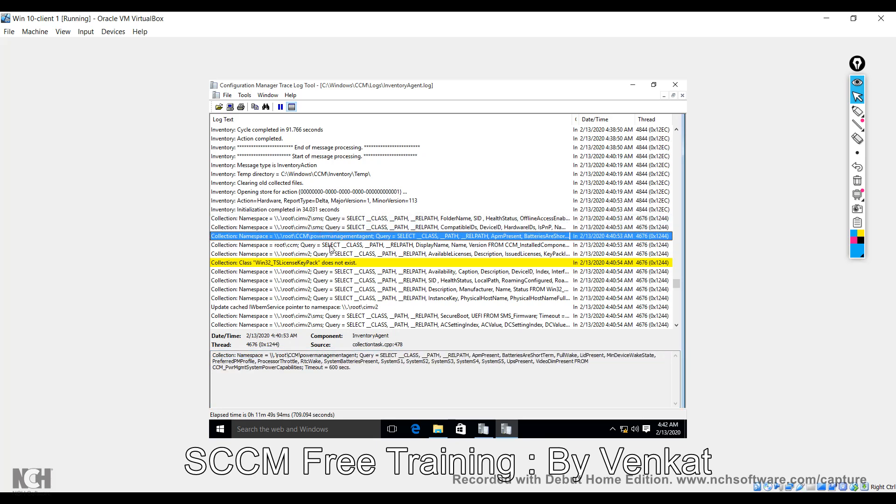
left_click(330, 247)
left_click(330, 271)
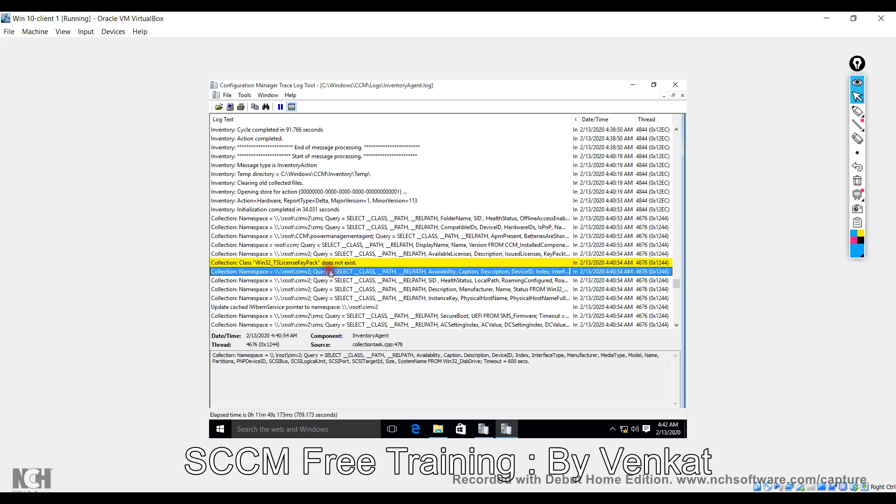
left_click(333, 281)
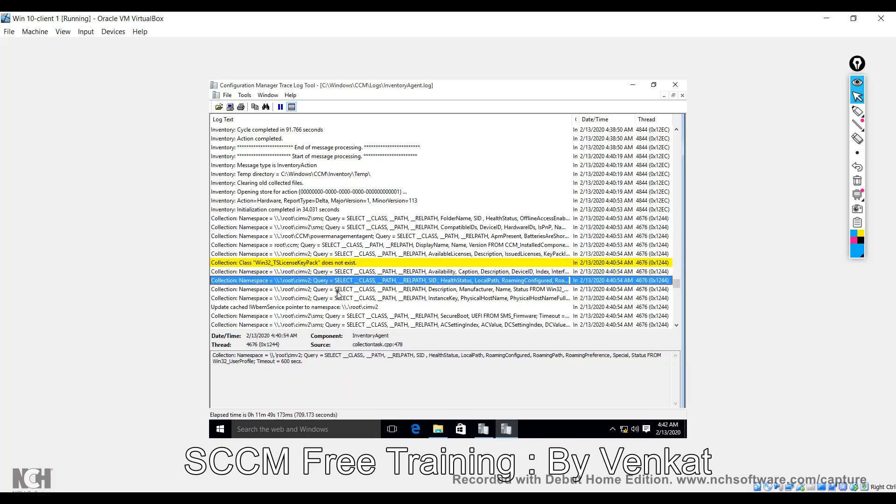
left_click(337, 290)
left_click(341, 298)
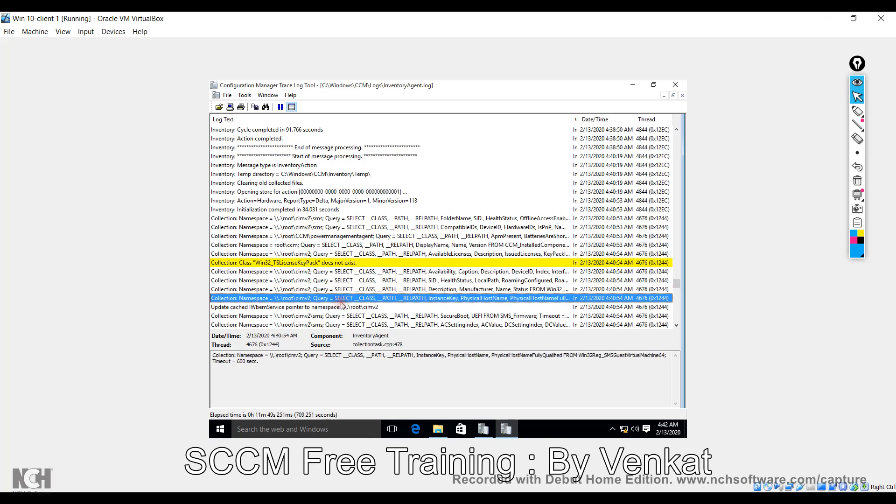
left_click(343, 290)
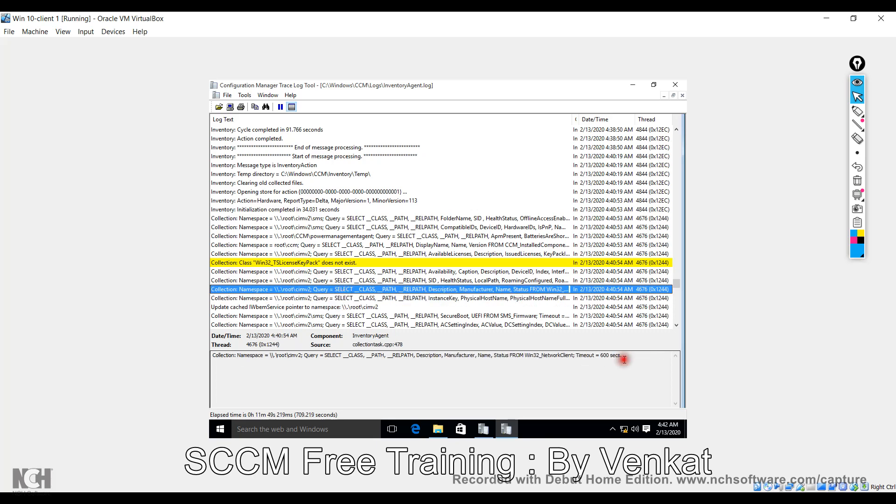
left_click_drag(623, 356, 373, 379)
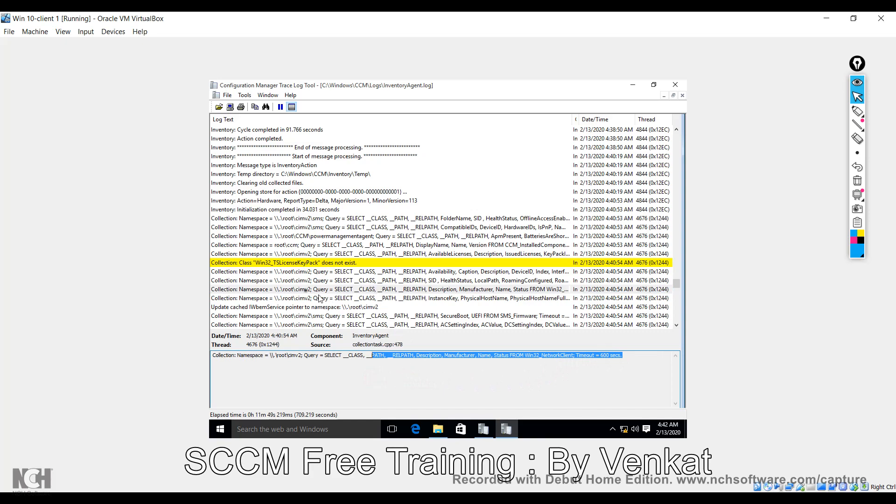
left_click(267, 289)
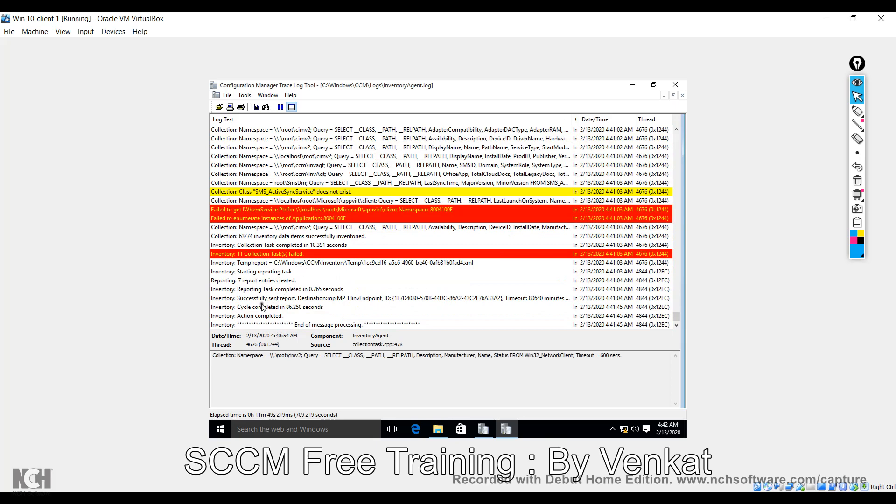
Check the 'Successfully sent report' entry's report ID and the temp report file entry, then return to CcmMessaging.log.
left_click(264, 299)
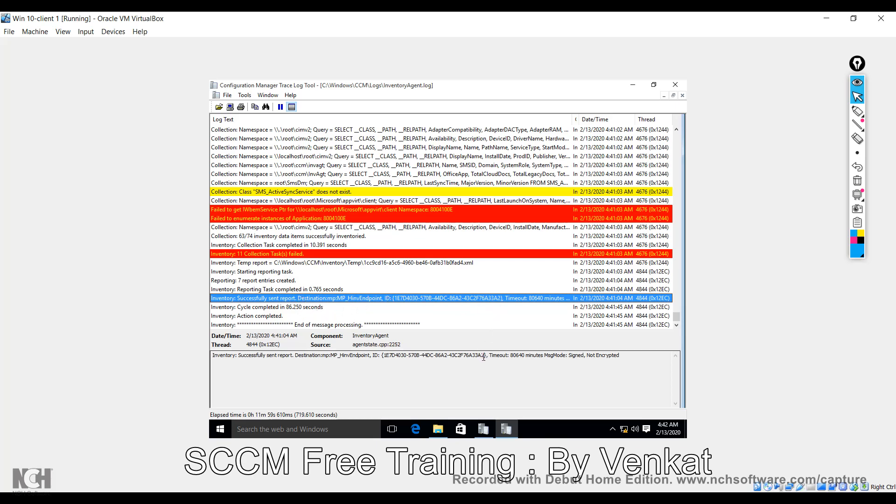
left_click_drag(484, 356, 369, 364)
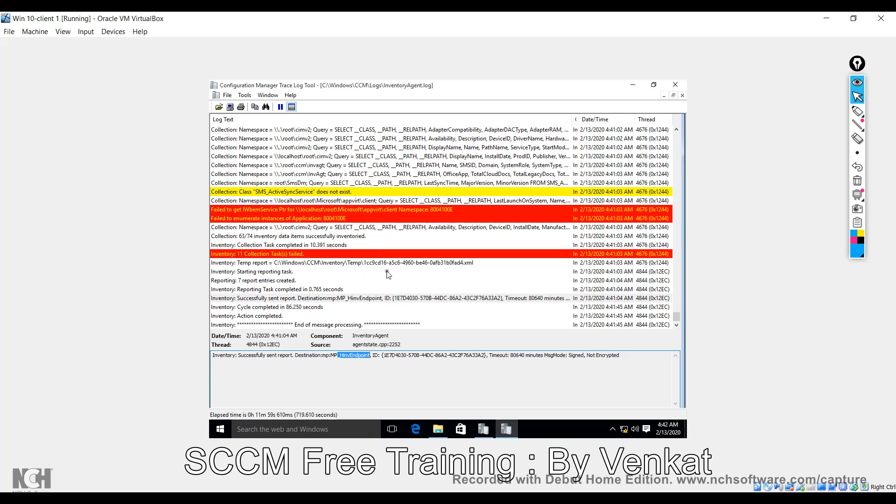
left_click(408, 264)
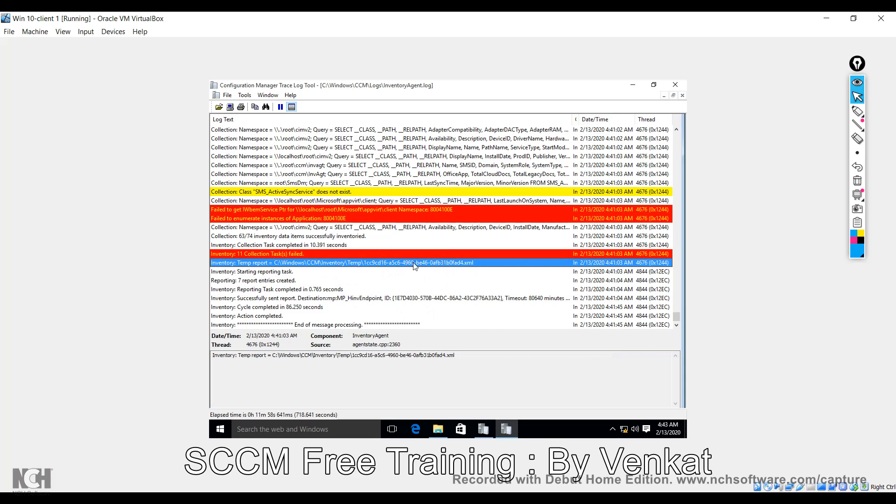
mouse_move(486, 429)
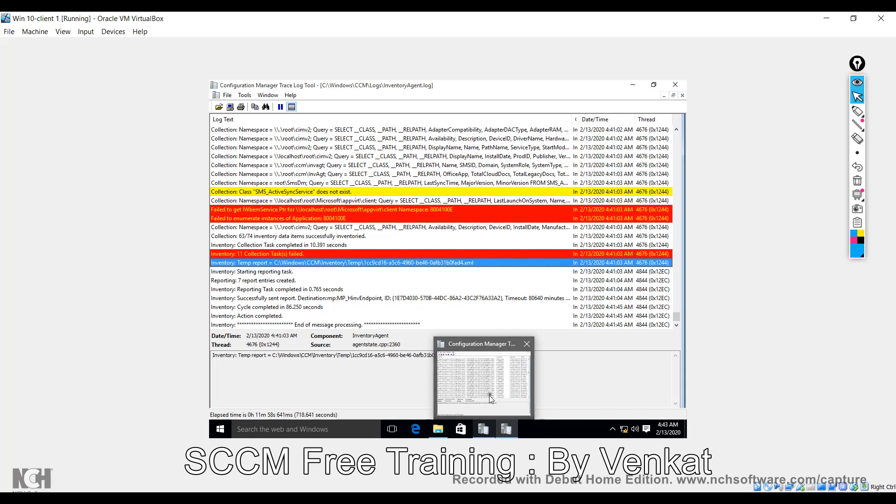
left_click(490, 398)
Review the 4:30:28 and 4:30:30 AM CCM_CcmHttp_Status events in CcmMessaging.log.
left_click(400, 246)
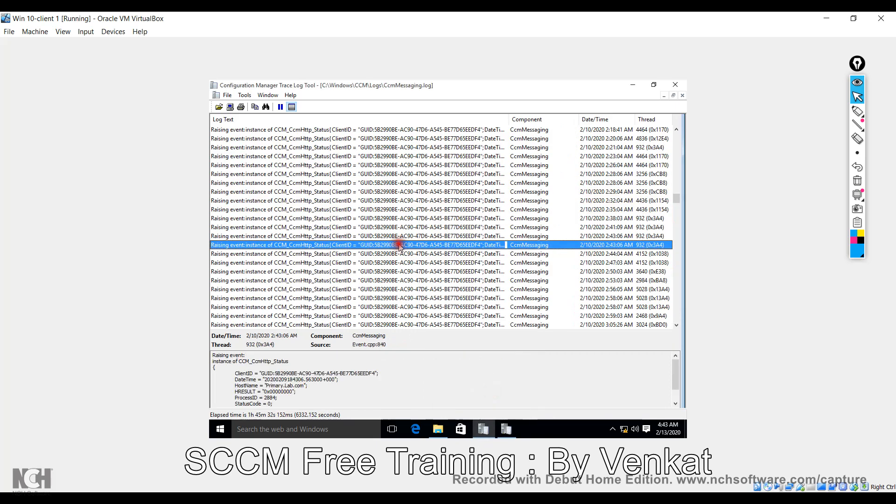
scroll(399, 247, "down", 10)
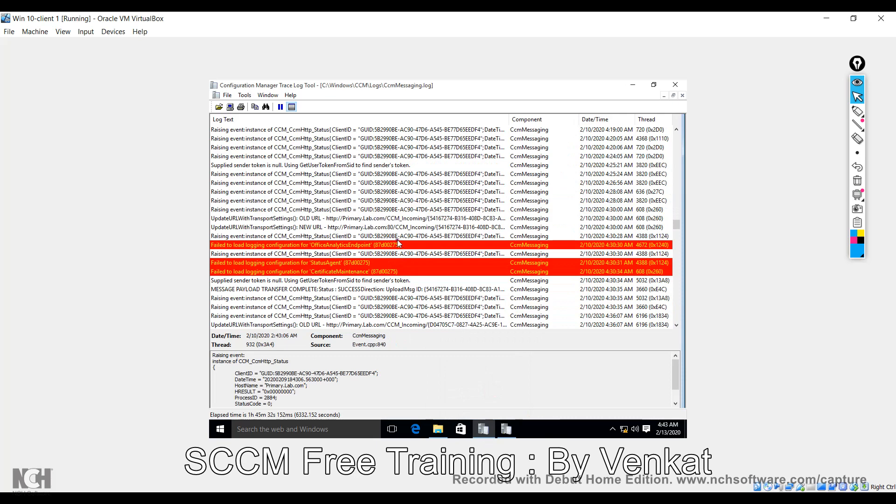
left_click(403, 236)
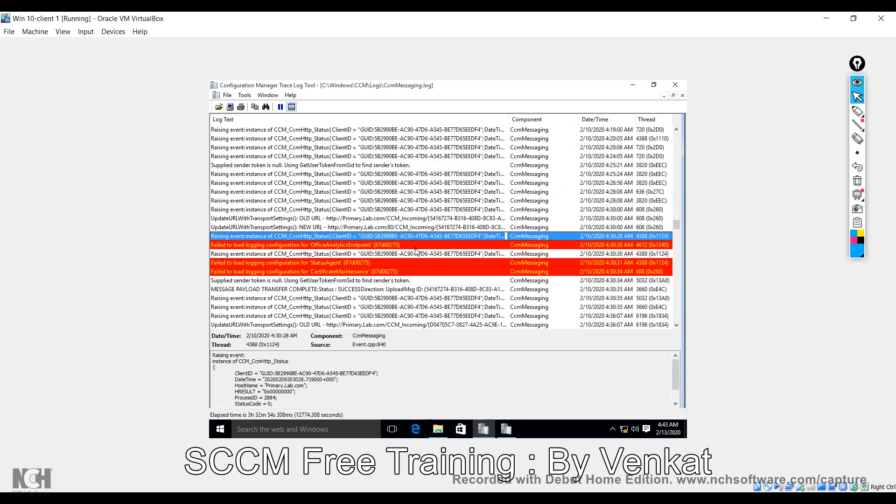
left_click(417, 254)
scroll(420, 280, "down", 4)
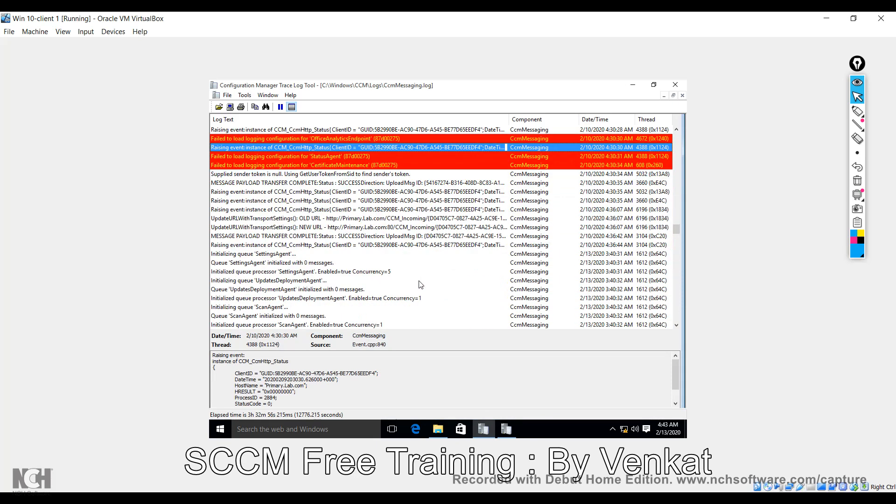
scroll(421, 285, "down", 2)
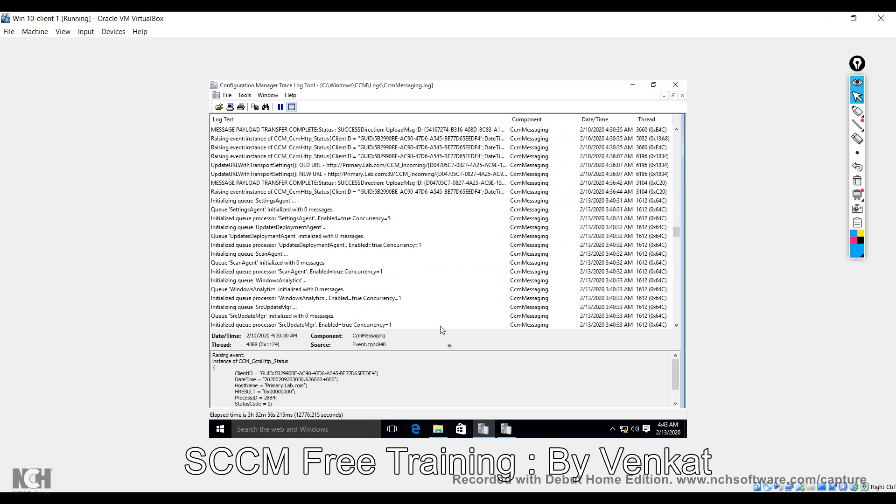
Copy report ID 1E7D4030-570B-44DC-86A2-43C2F76A33A2 from InventoryAgent.log's sent-report entry, then return to CcmMessaging.log.
left_click(504, 425)
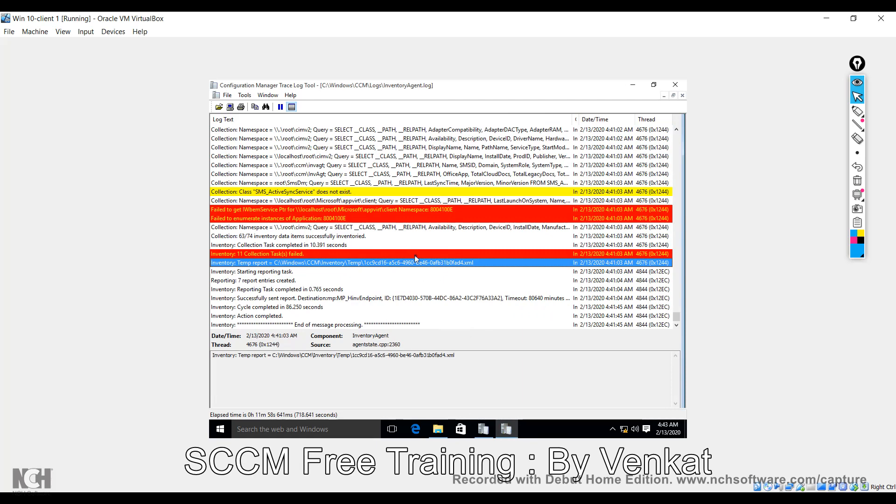
left_click(426, 298)
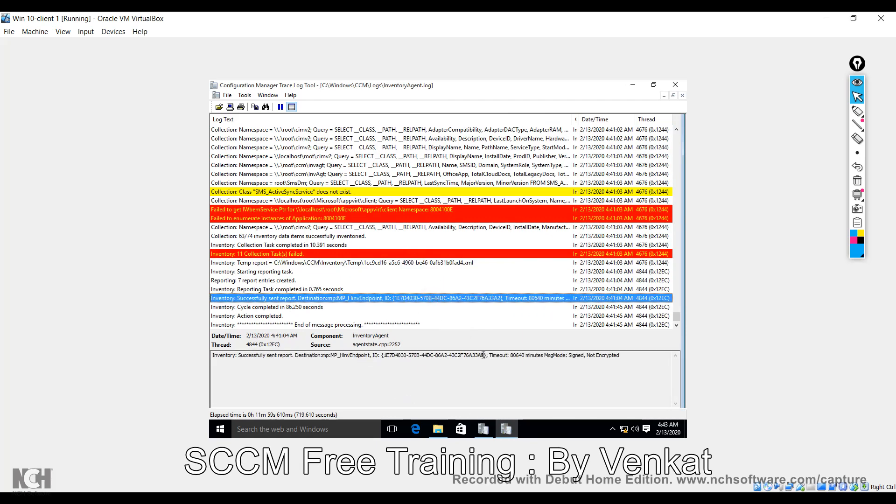
left_click_drag(484, 356, 384, 358)
key("ctrl+c")
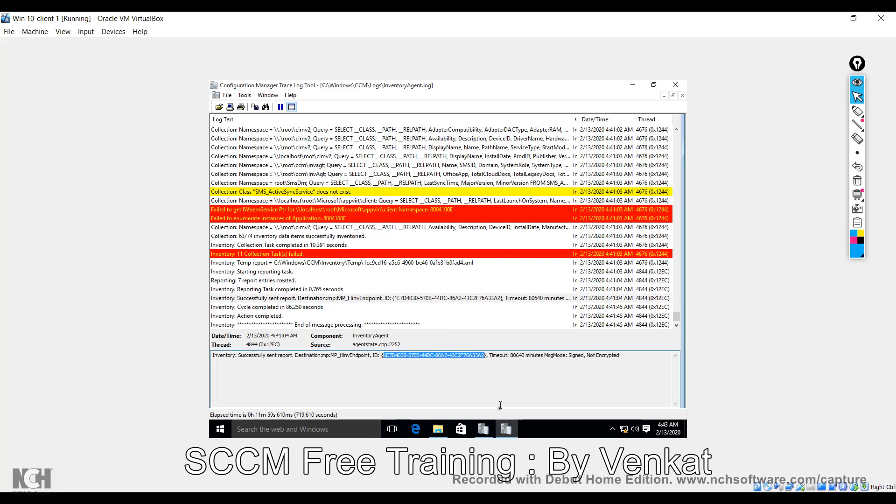
left_click(484, 429)
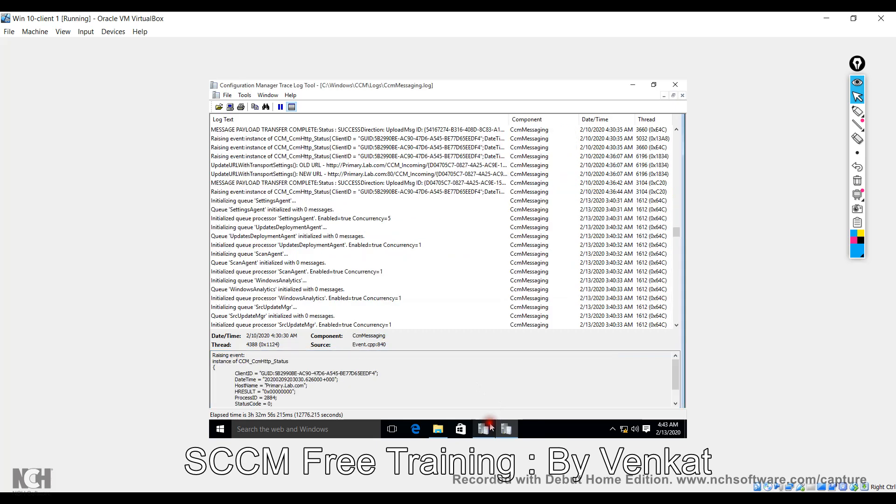
Filter CcmMessaging.log to entries whose text contains the report GUID.
left_click(252, 96)
left_click(285, 149)
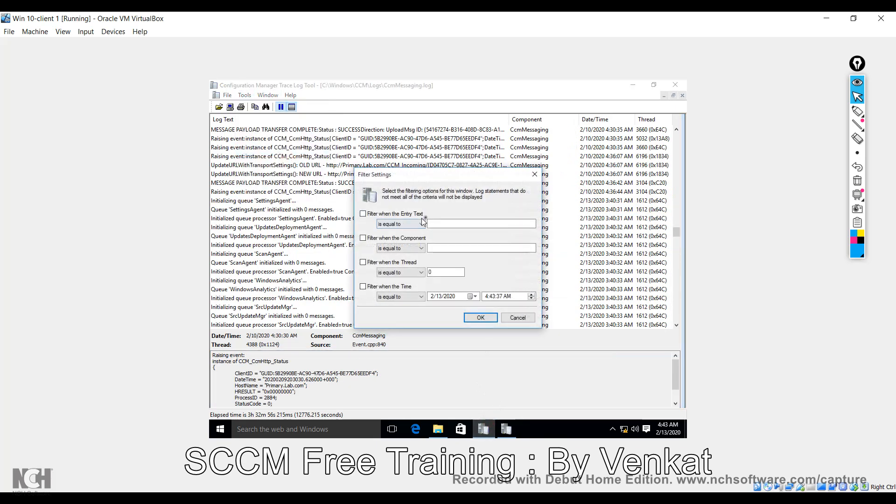
left_click(400, 216)
left_click(401, 224)
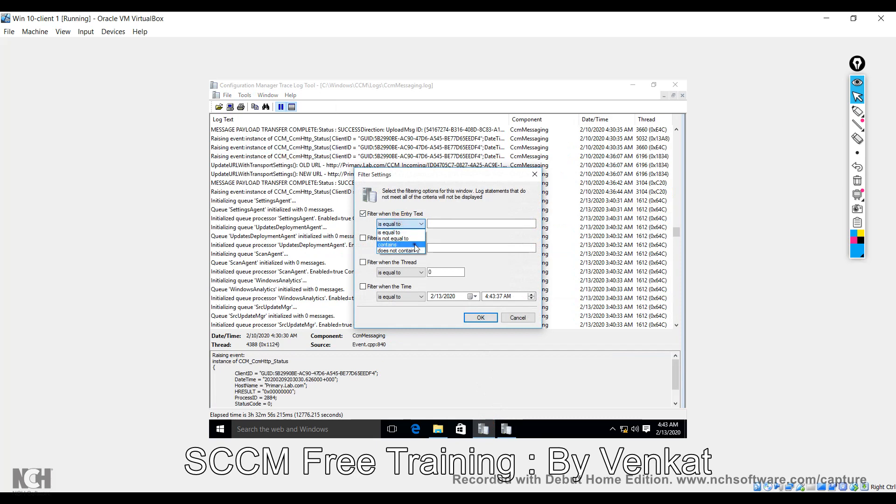
left_click(416, 246)
left_click(444, 224)
key("ctrl+v")
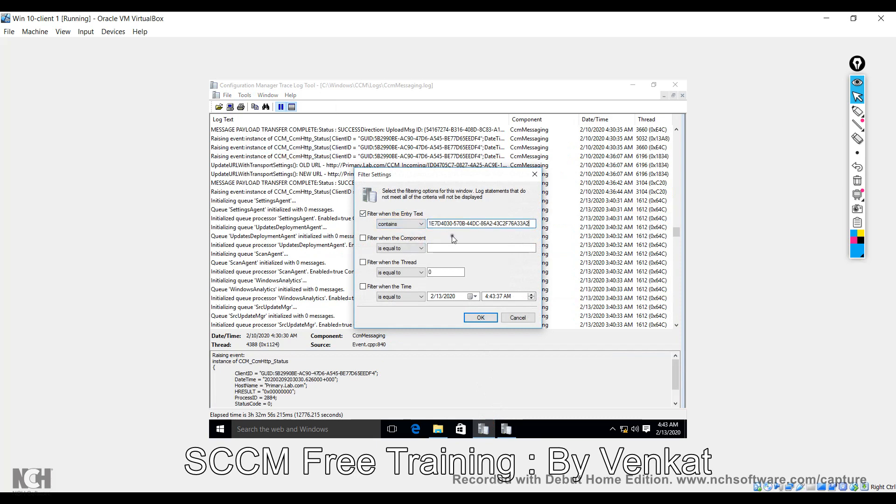
left_click(481, 318)
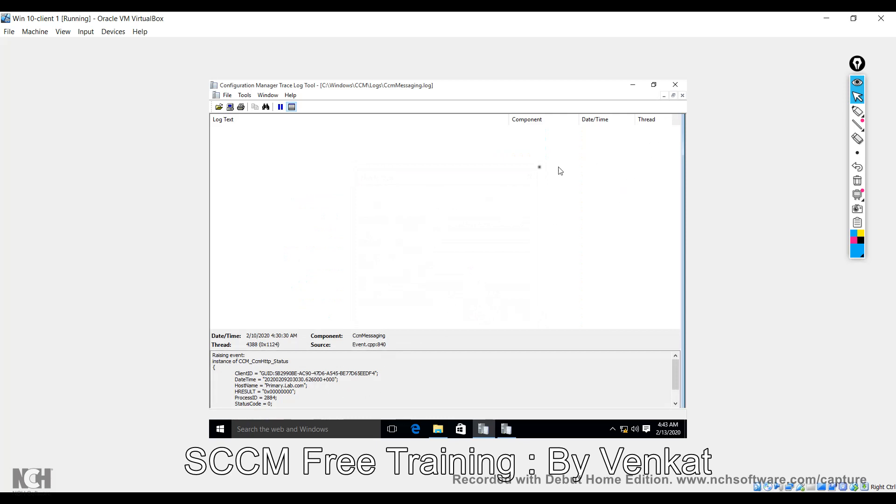
Turn off the entry text filter to show the full log, then close CcmMessaging.log.
left_click(245, 95)
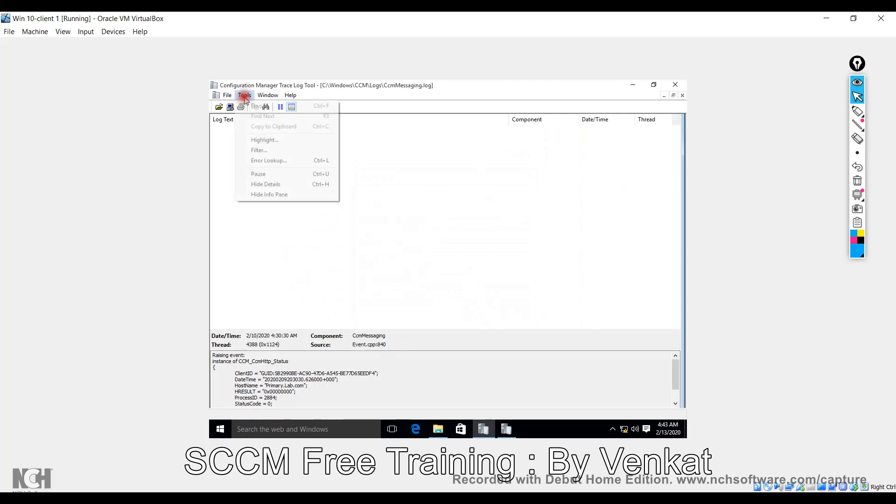
left_click(269, 151)
left_click(395, 214)
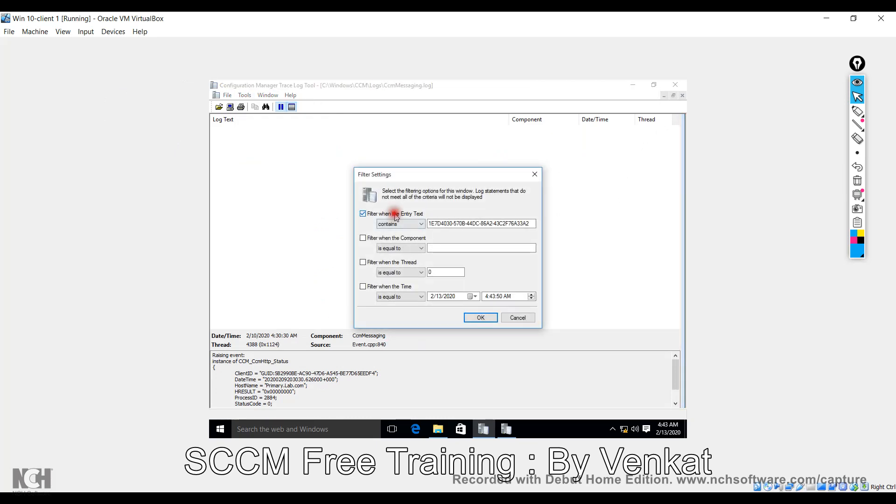
left_click(480, 318)
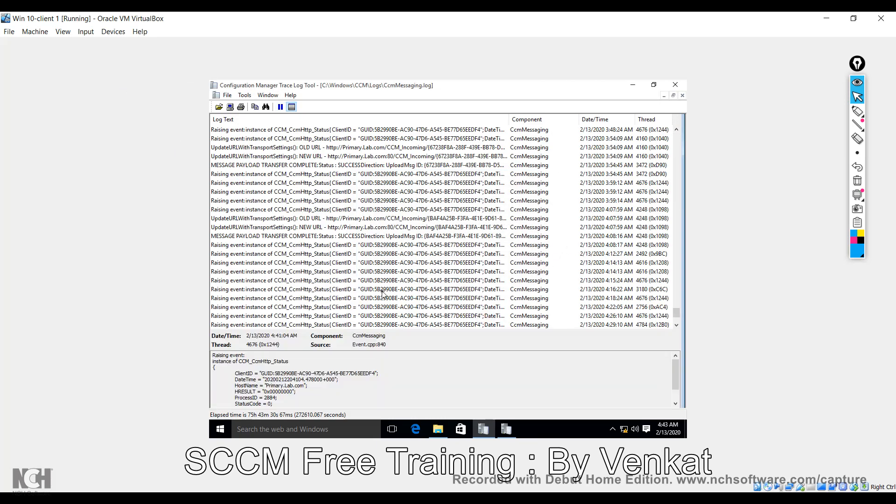
left_click(403, 254)
scroll(405, 256, "down", 3)
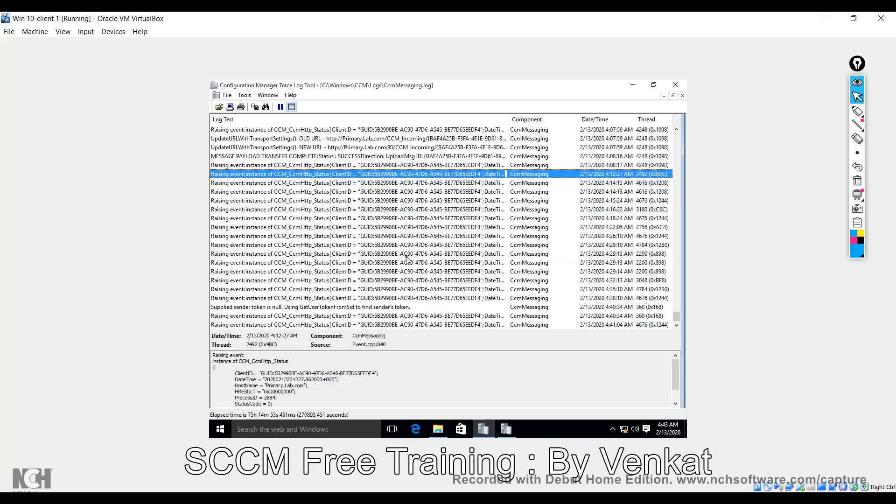
scroll(406, 258, "up", 5)
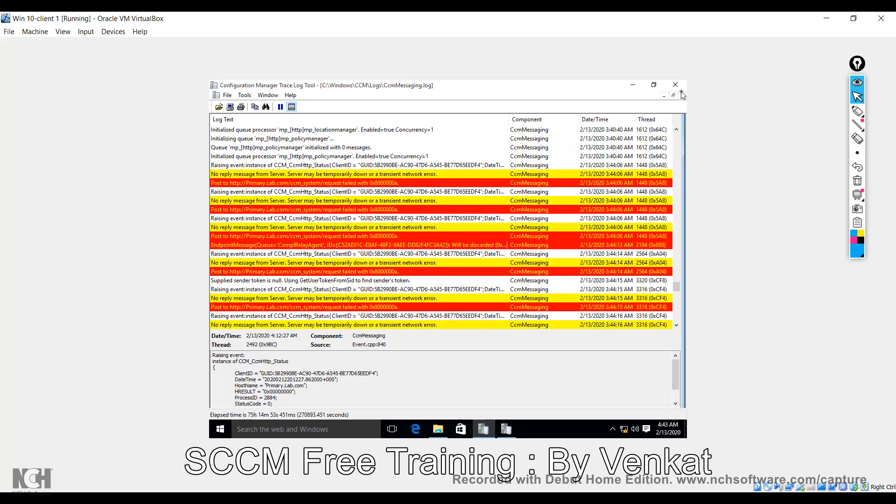
left_click(683, 95)
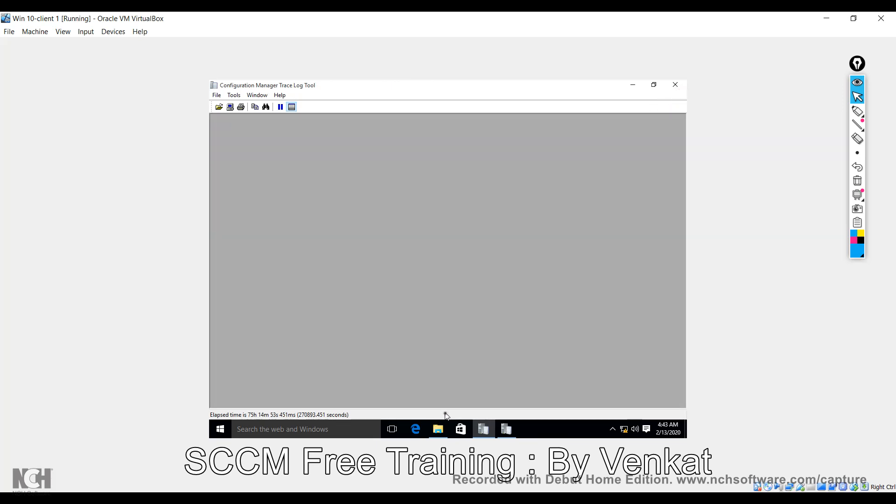
Reopen CcmMessaging.log from the C:\Windows\CCM\Logs folder.
left_click(438, 429)
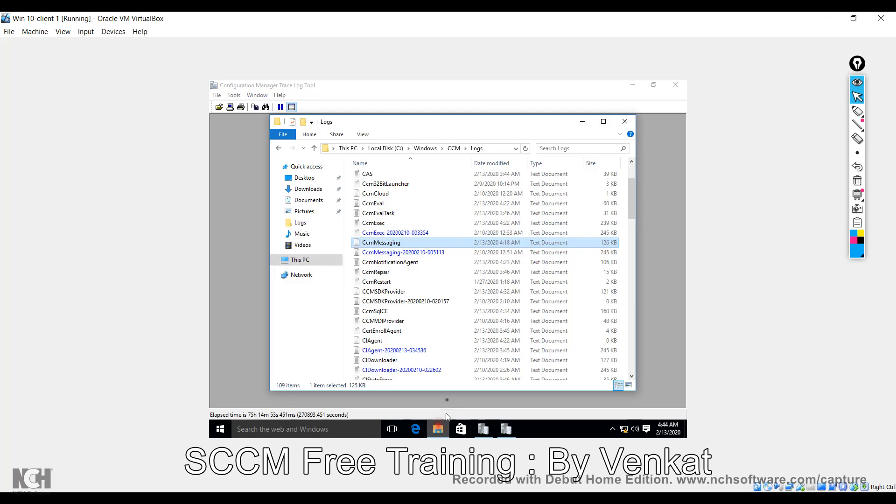
double_click(405, 244)
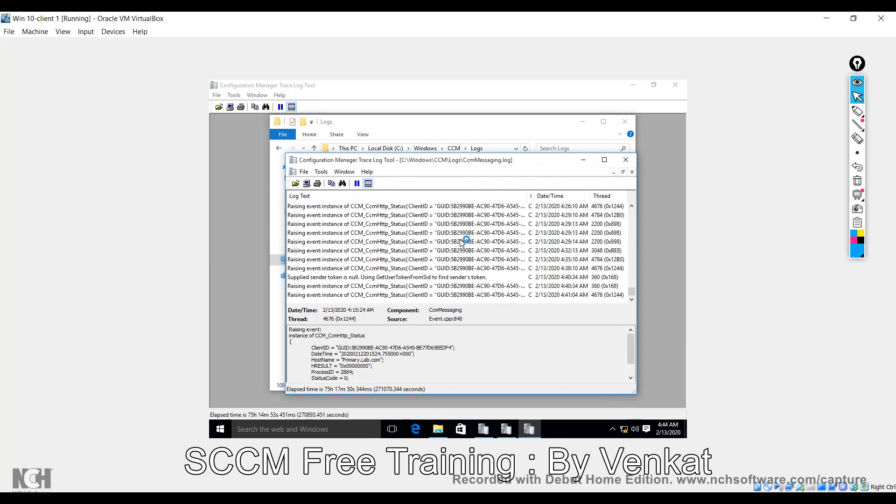
left_click(468, 286)
Find the OLD URL transport settings entry, select its message ID, and switch to InventoryAgent.log.
scroll(468, 285, "up", 5)
scroll(468, 286, "up", 5)
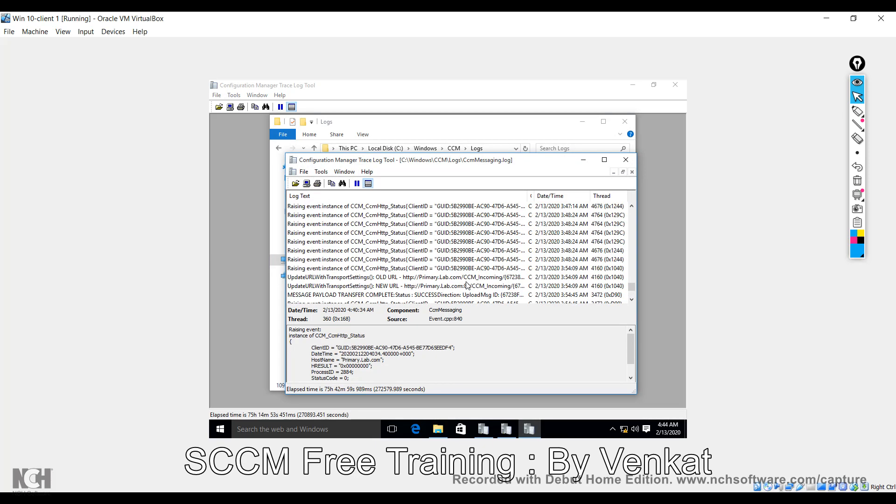
scroll(467, 283, "up", 5)
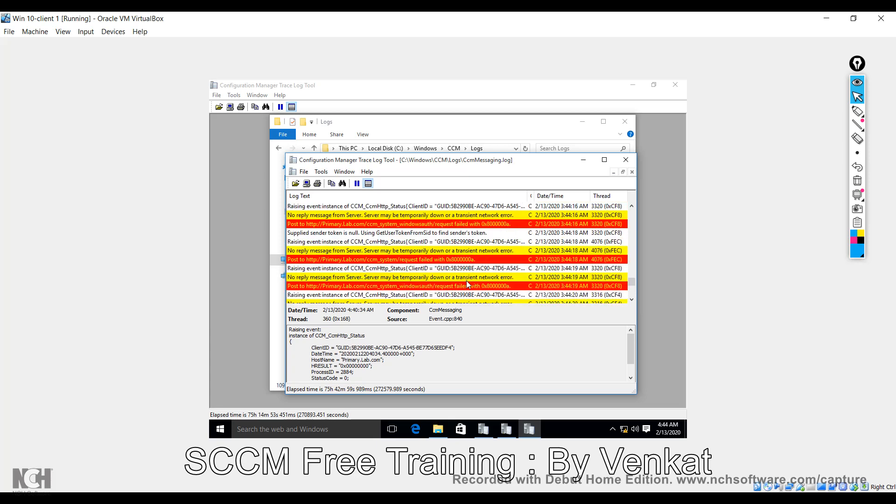
scroll(469, 286, "up", 6)
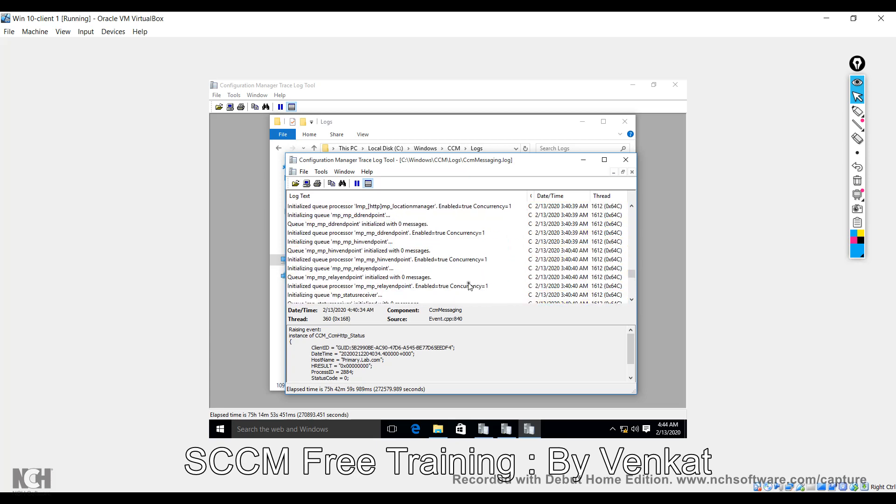
scroll(470, 285, "up", 6)
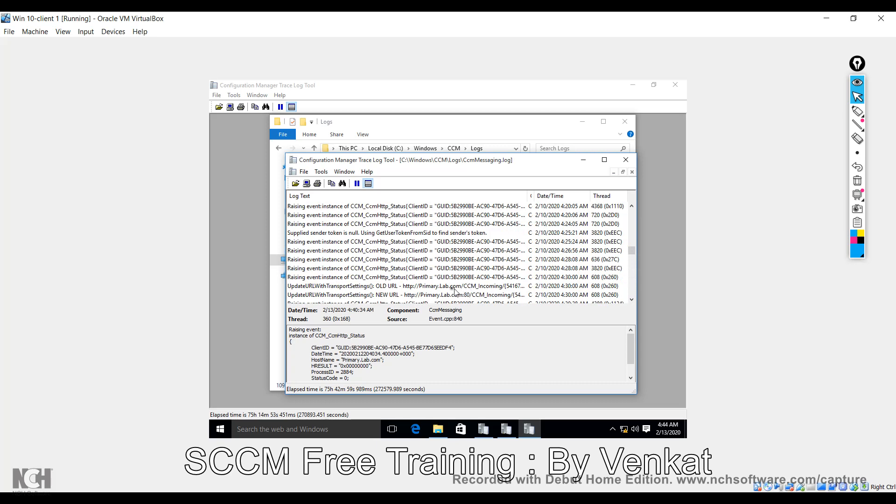
left_click(447, 286)
scroll(463, 293, "up", 2)
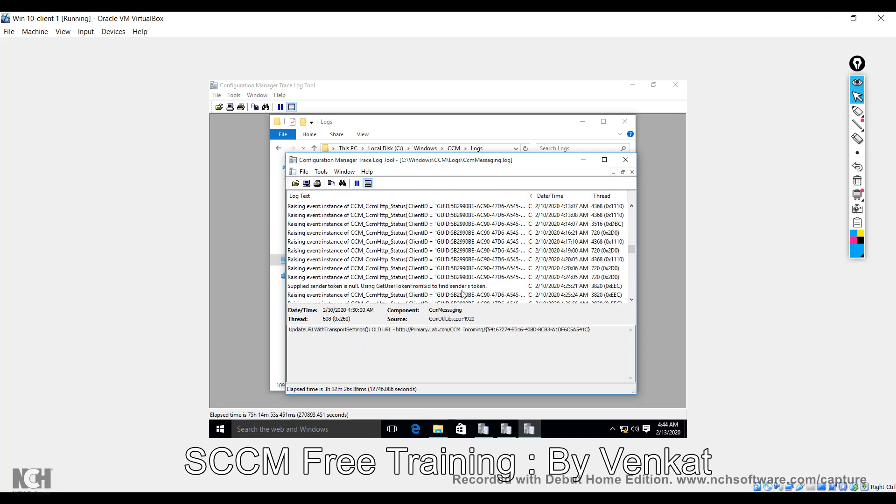
left_click_drag(489, 329, 533, 330)
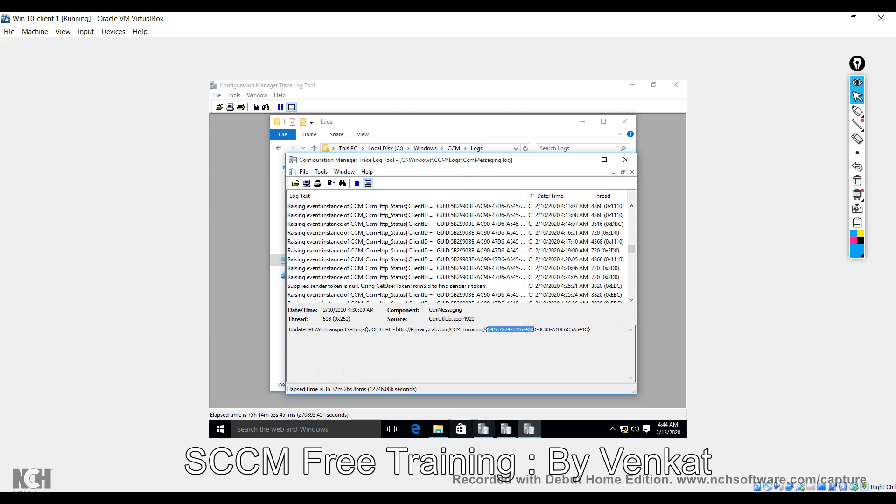
left_click(506, 429)
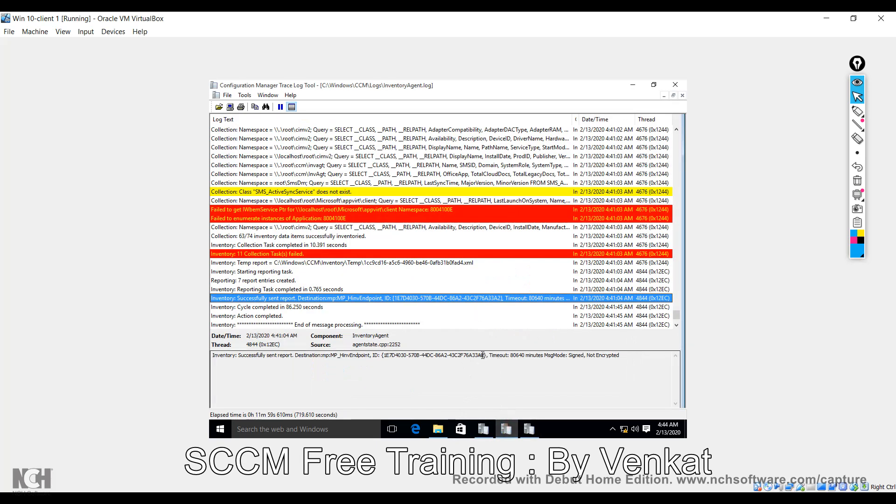
Compare the sent report ID's ending and Temp report entry against CcmMessaging.log's 4:20:05 AM event.
left_click_drag(484, 355, 473, 358)
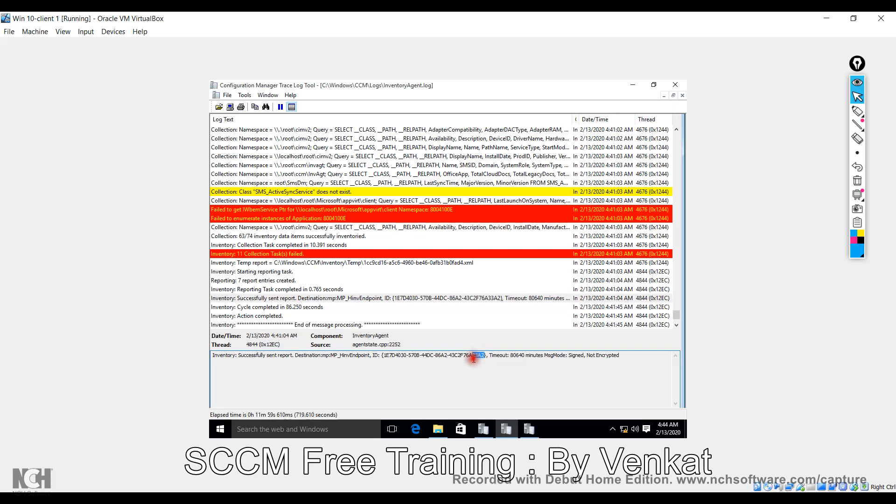
left_click(455, 264)
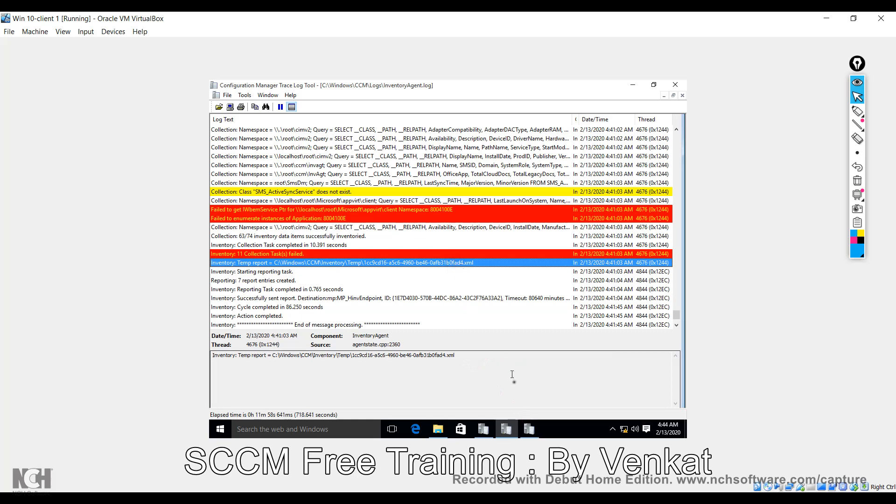
left_click(529, 429)
left_click(435, 260)
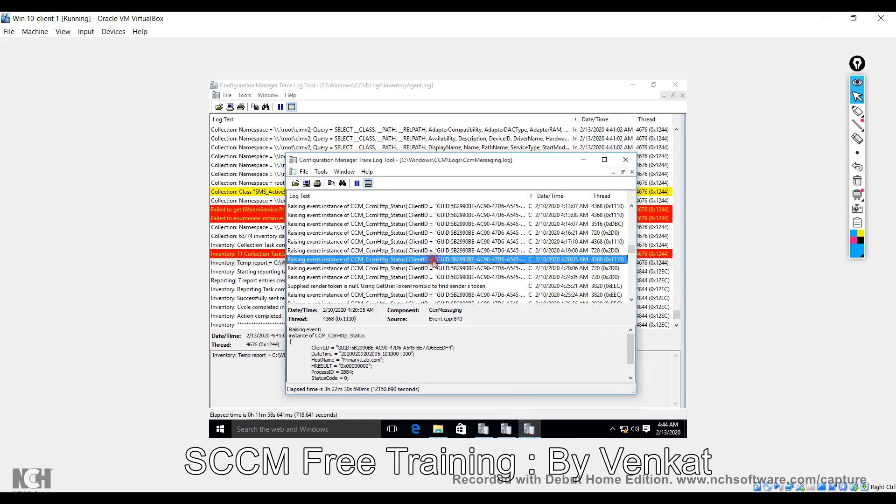
Scroll to the Initializing queue 'MtrMgr' entry, widen the Component column, then switch to SCCMPrimary.
scroll(434, 260, "up", 5)
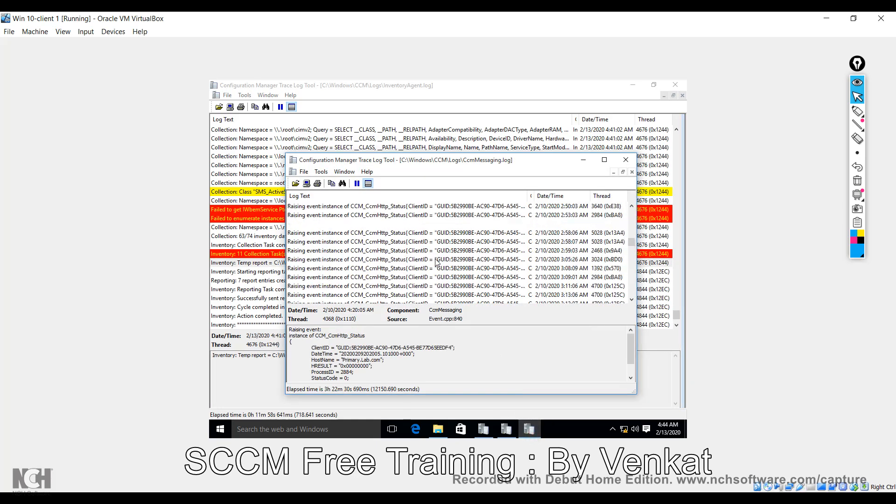
scroll(436, 262, "up", 5)
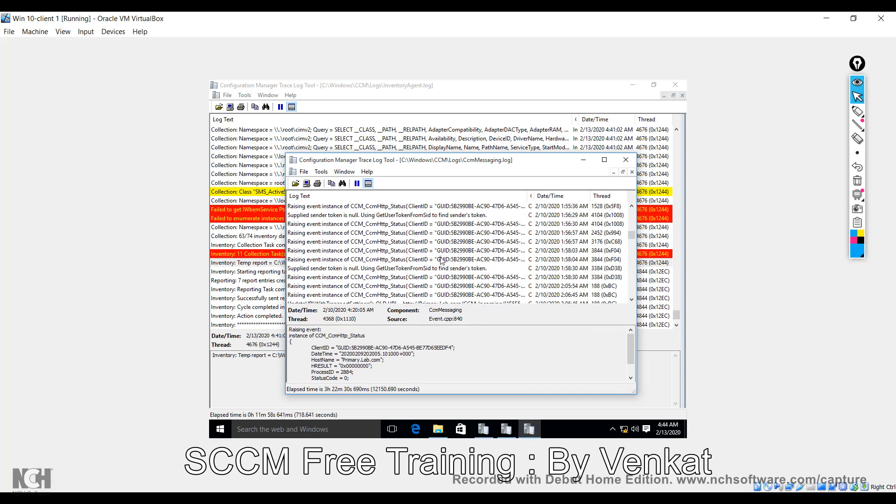
scroll(441, 261, "up", 8)
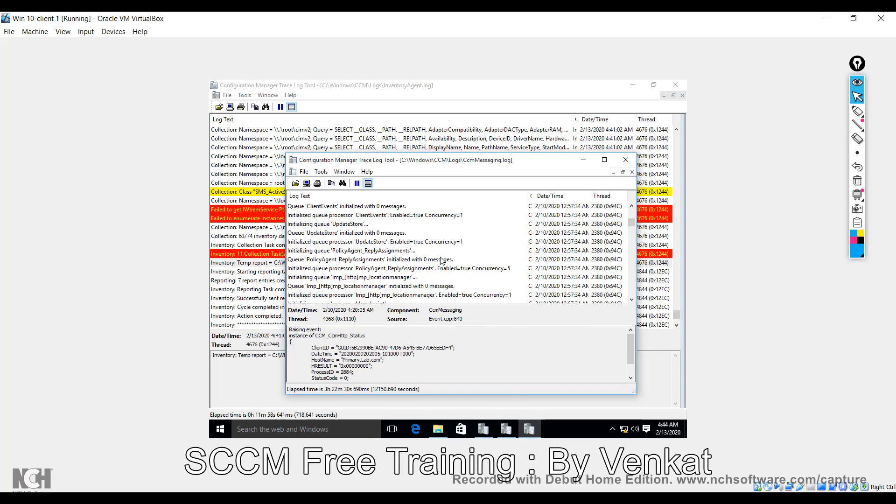
scroll(443, 260, "up", 6)
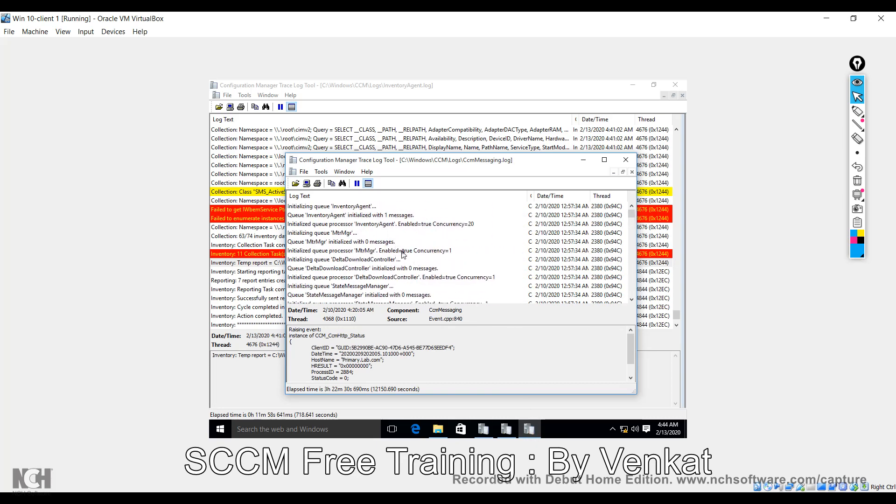
left_click(450, 233)
scroll(466, 243, "down", 5)
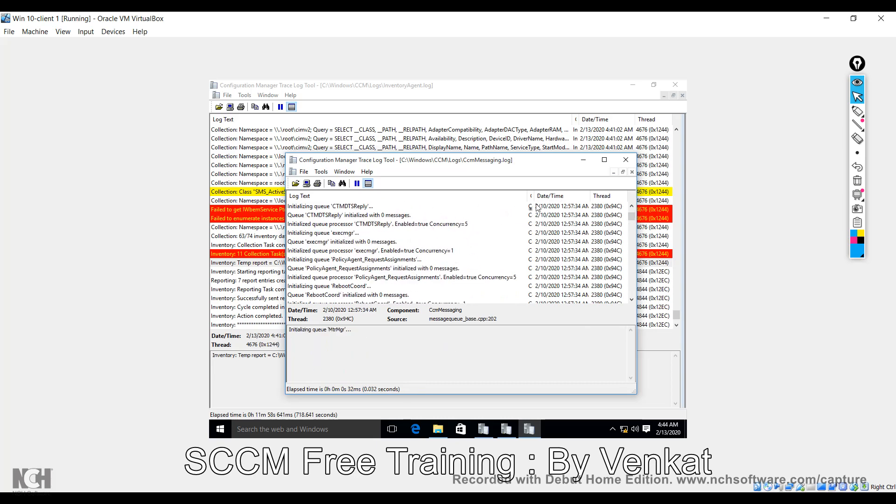
left_click_drag(525, 193, 495, 194)
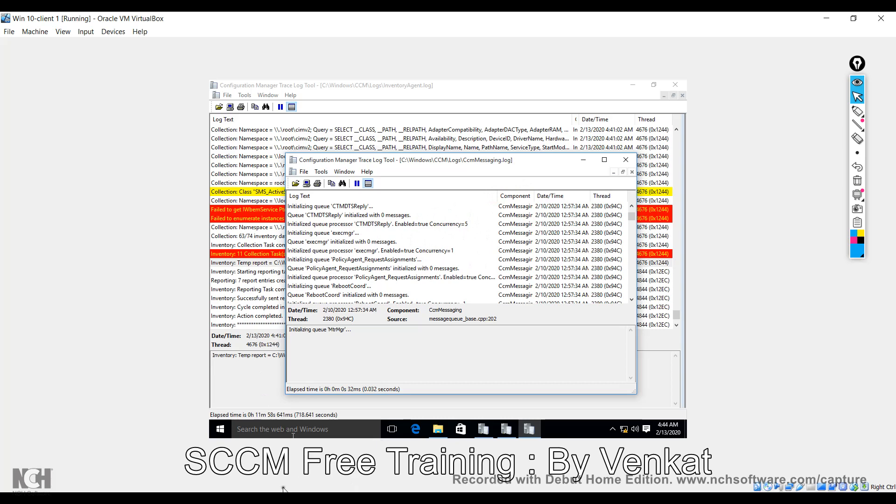
left_click(335, 448)
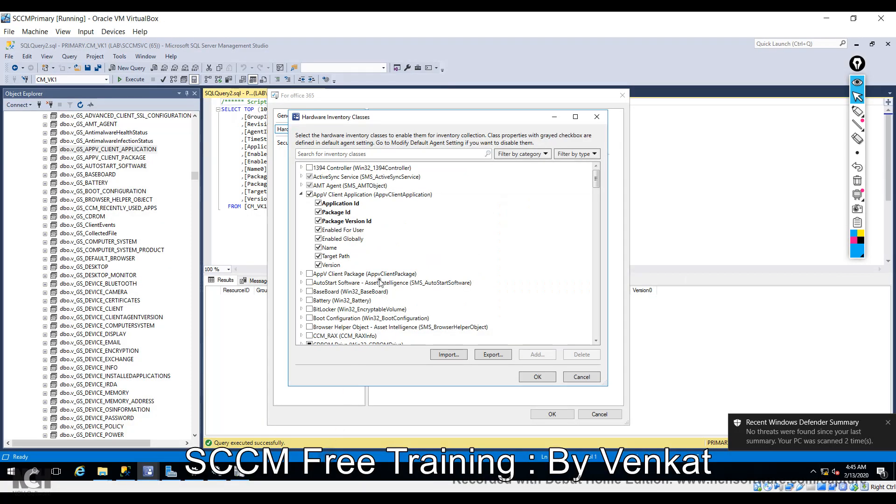
In MP_Hinv.log, check the E16RPA25.xml and H127YYSE.MIF entries and the 4:15:24 DESKTOP-VRRH96O delta report.
left_click(240, 471)
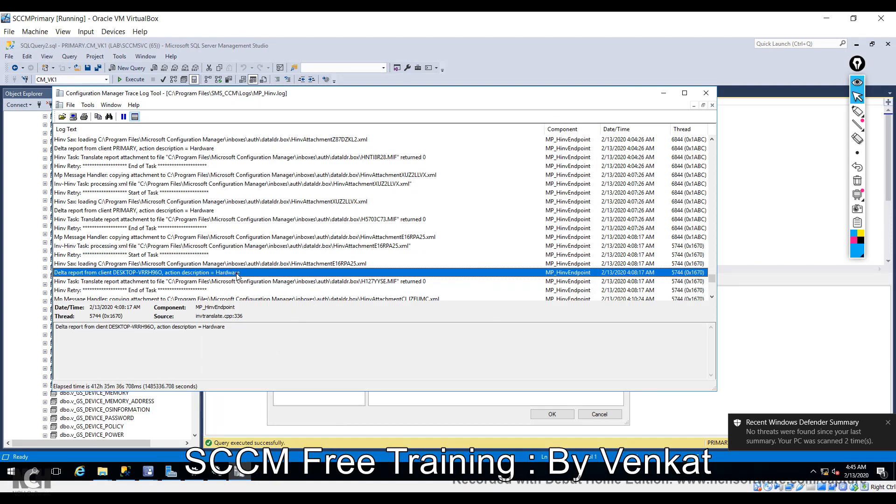
left_click(350, 263)
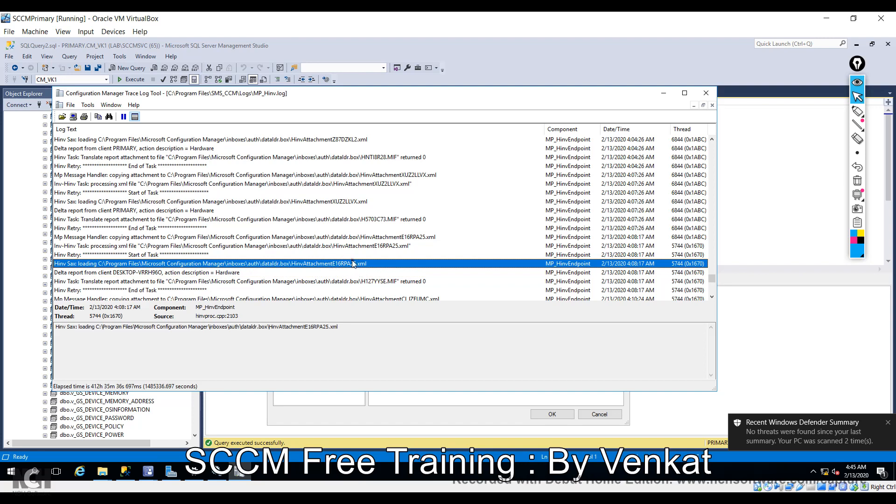
left_click(376, 281)
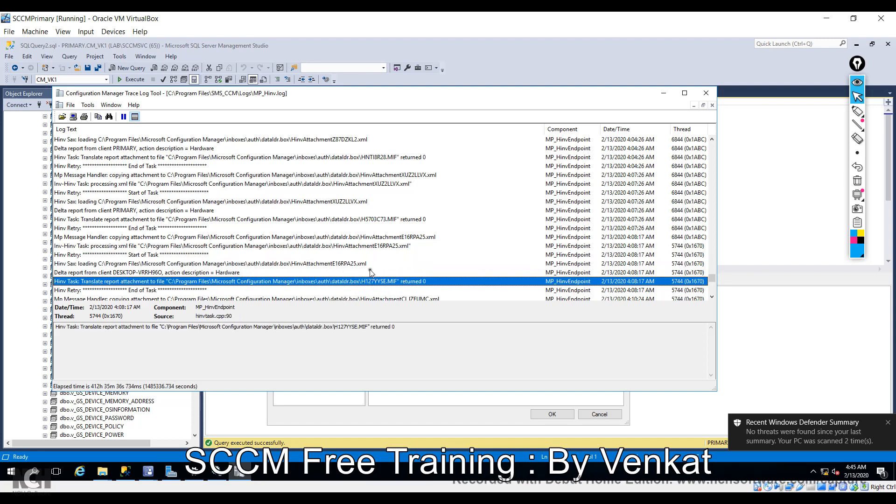
scroll(360, 265, "down", 6)
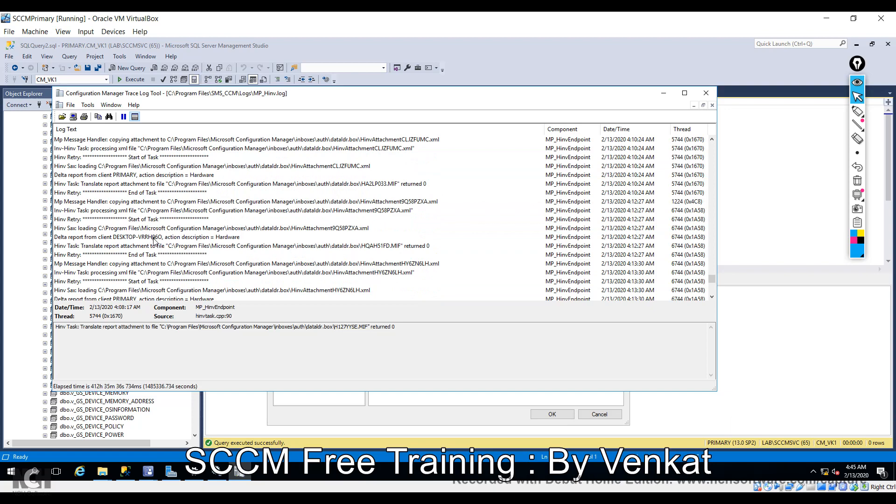
left_click(154, 239)
scroll(170, 239, "down", 6)
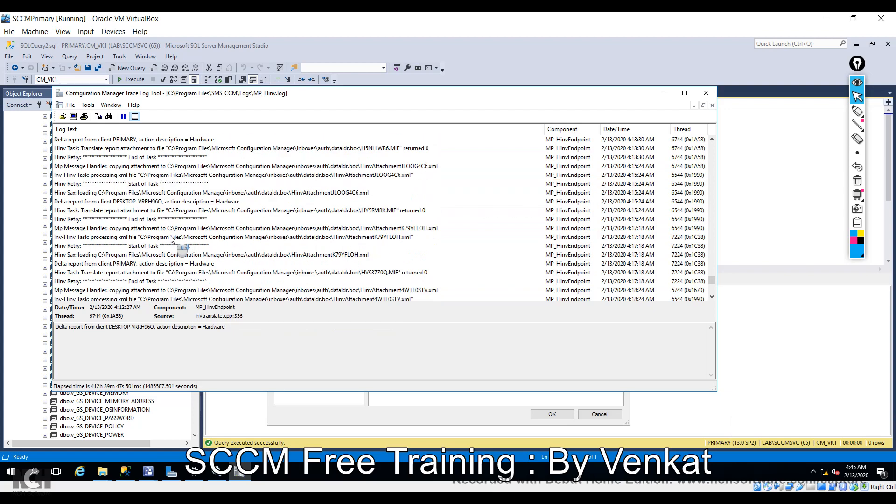
scroll(171, 239, "down", 2)
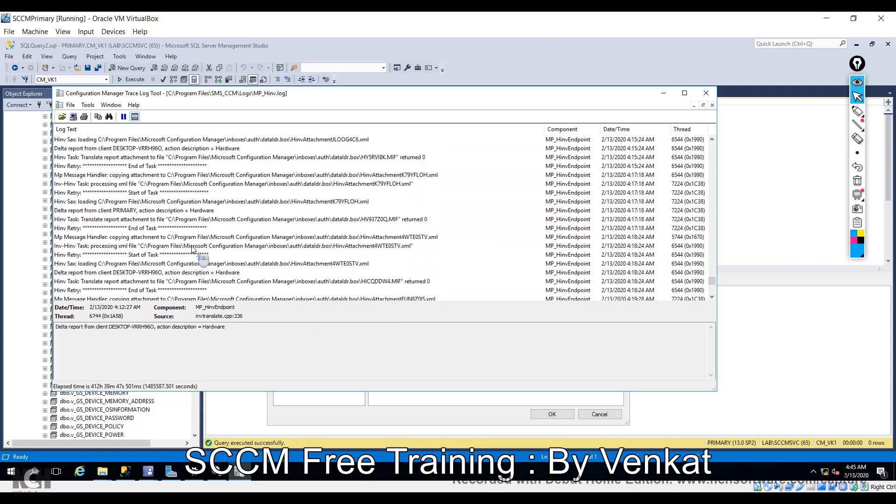
left_click(166, 148)
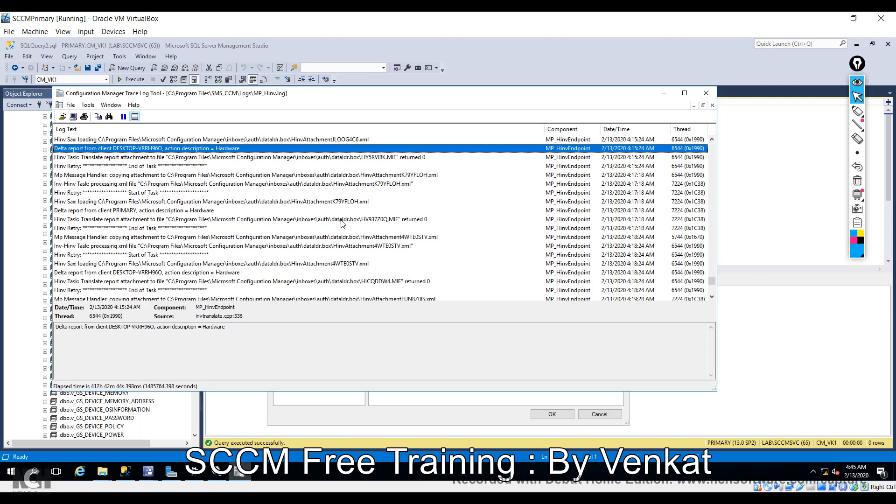
Inspect the later DESKTOP-VRRH96O delta reports at 4:22:05, 4:29:10 and 4:45:18.
scroll(342, 223, "down", 8)
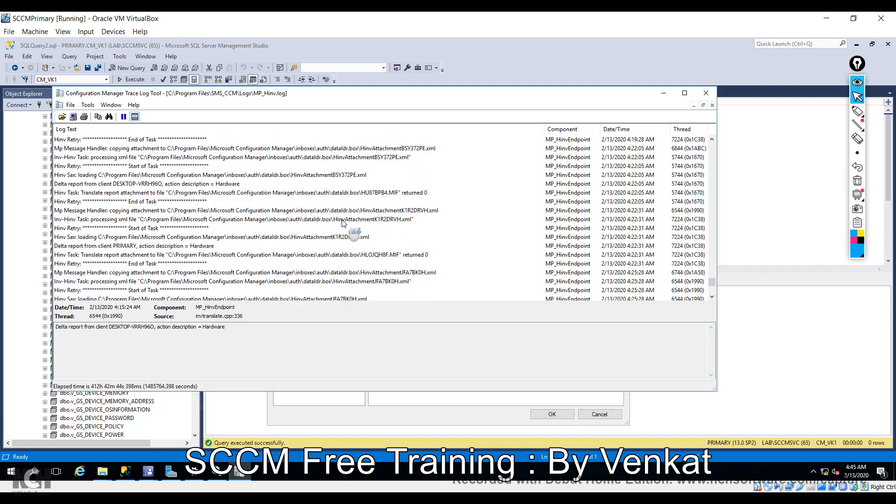
scroll(343, 223, "down", 1)
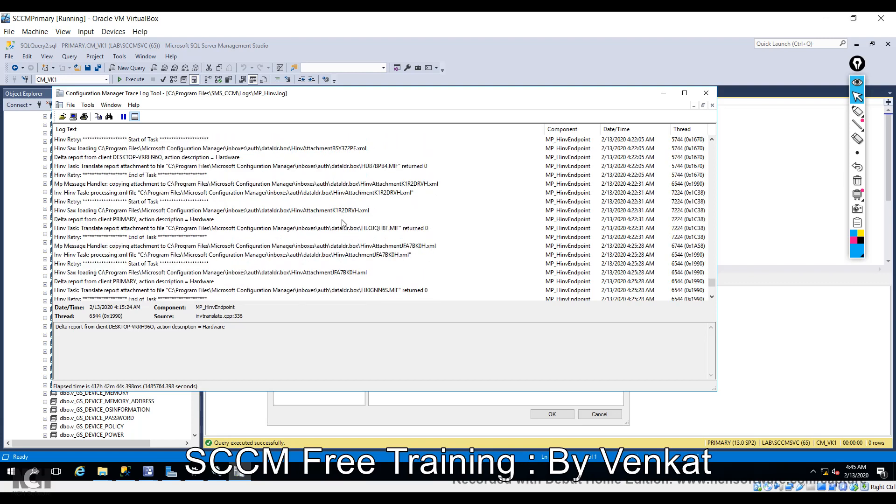
left_click(243, 159)
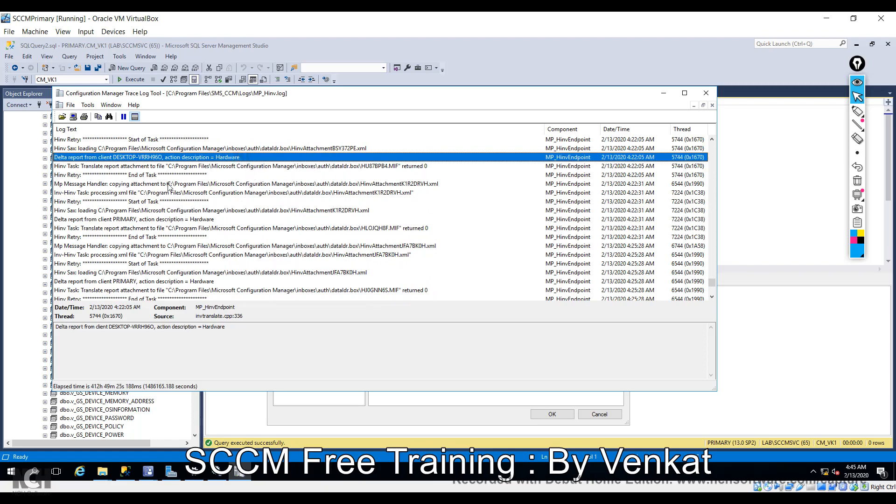
scroll(210, 221, "down", 7)
scroll(209, 221, "down", 2)
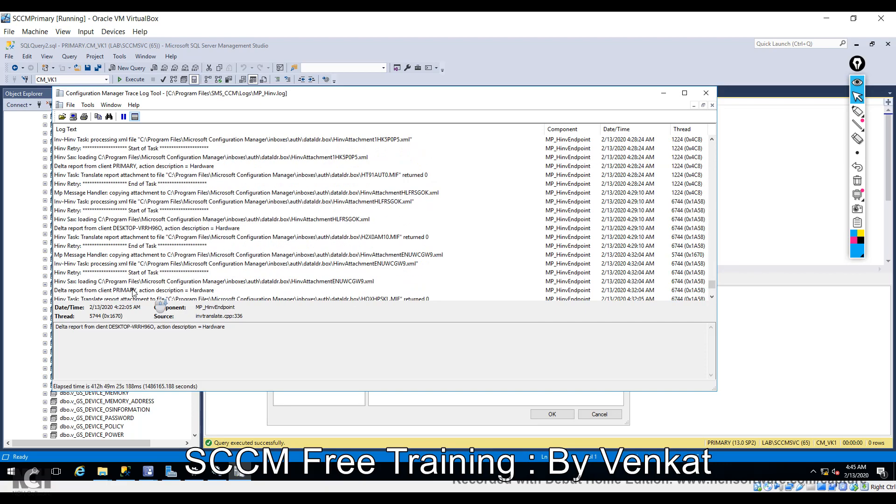
left_click(194, 230)
scroll(221, 260, "down", 5)
scroll(221, 260, "down", 10)
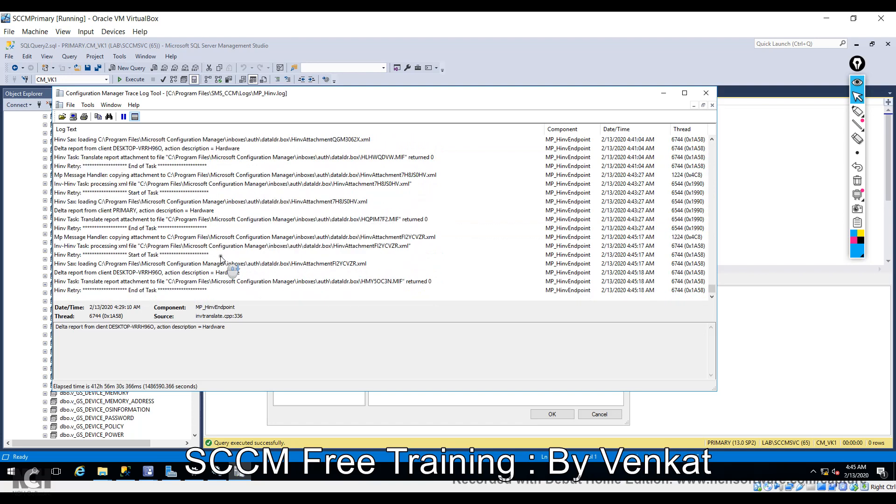
left_click(189, 273)
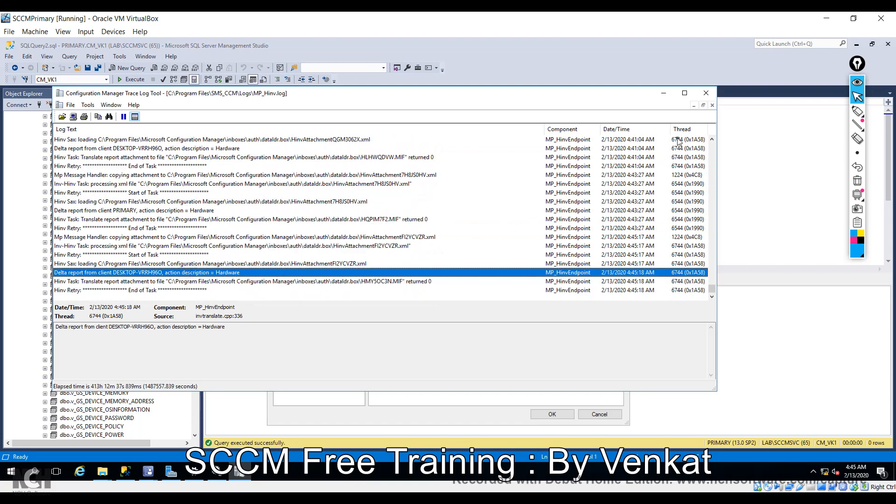
Minimize CMTrace, close Hardware Inventory Classes, and confirm the For office 365 settings with OK.
left_click(664, 93)
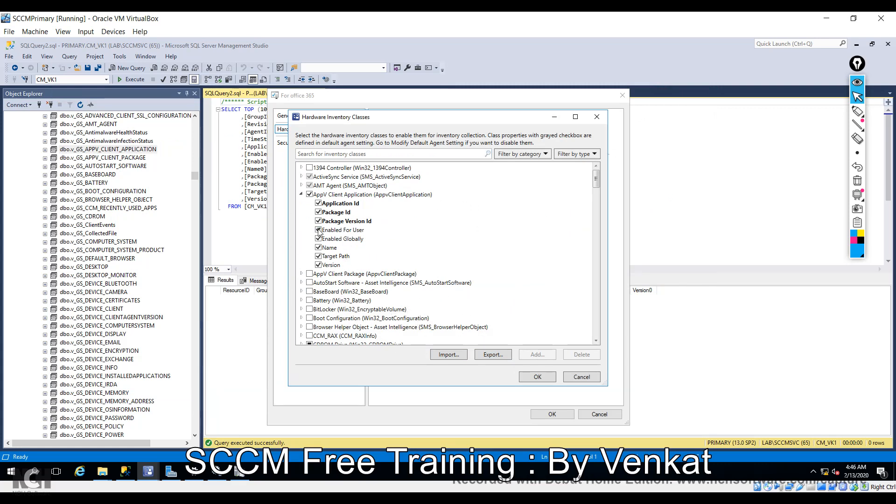
left_click(538, 377)
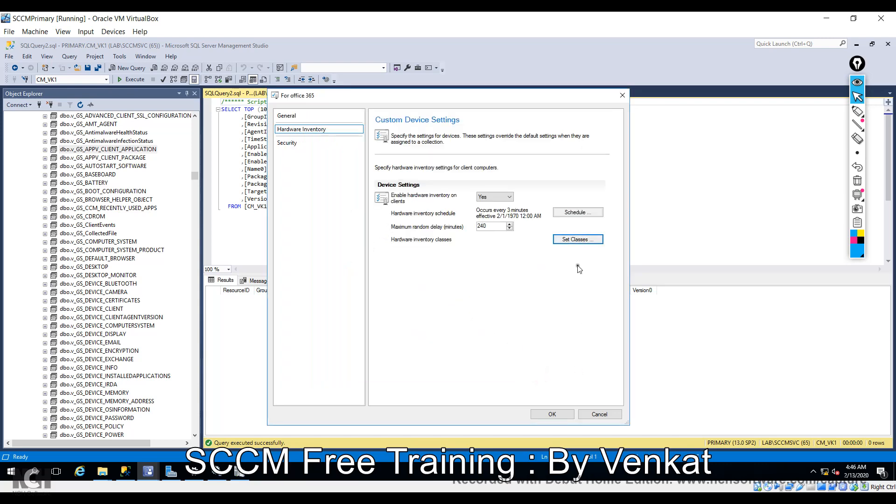
left_click(552, 415)
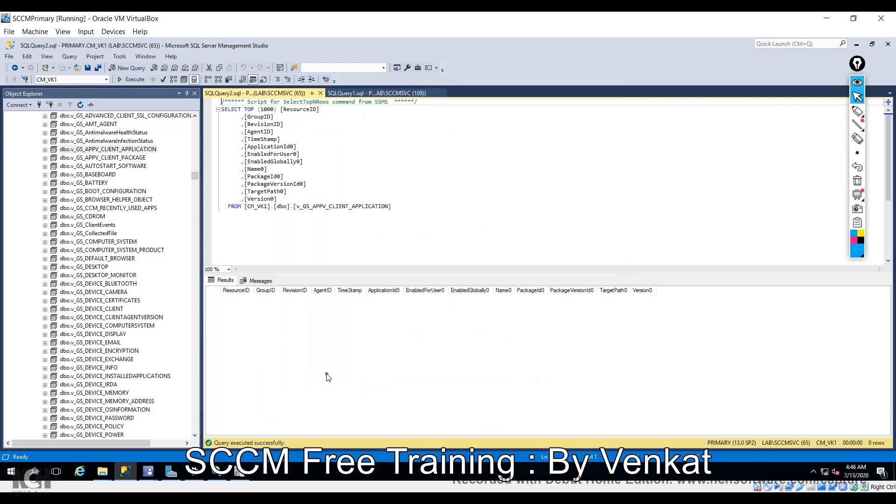
mouse_move(148, 471)
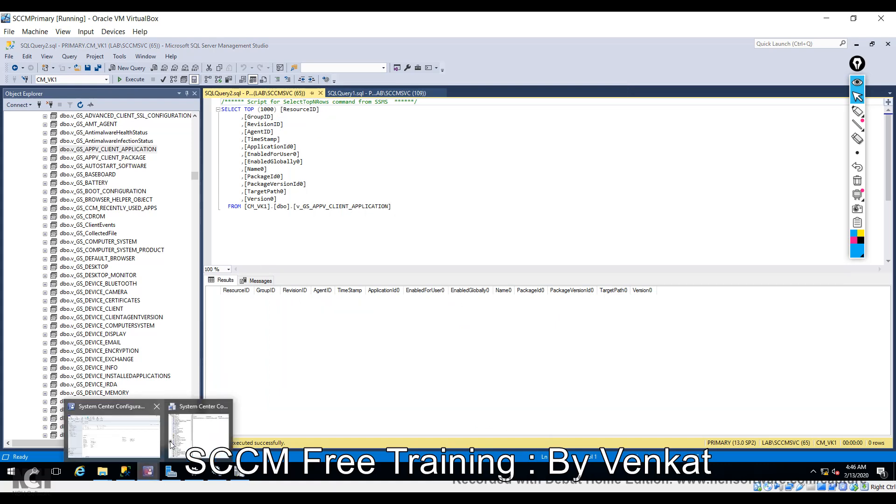
left_click(142, 437)
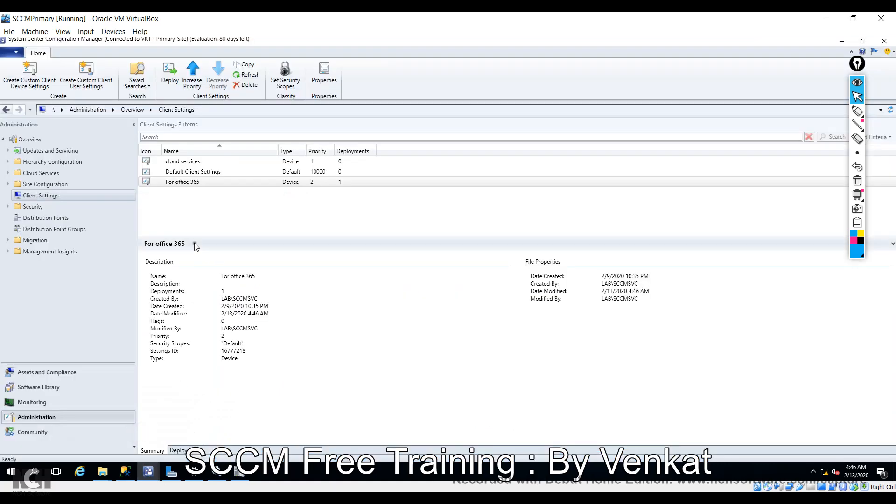
mouse_move(150, 473)
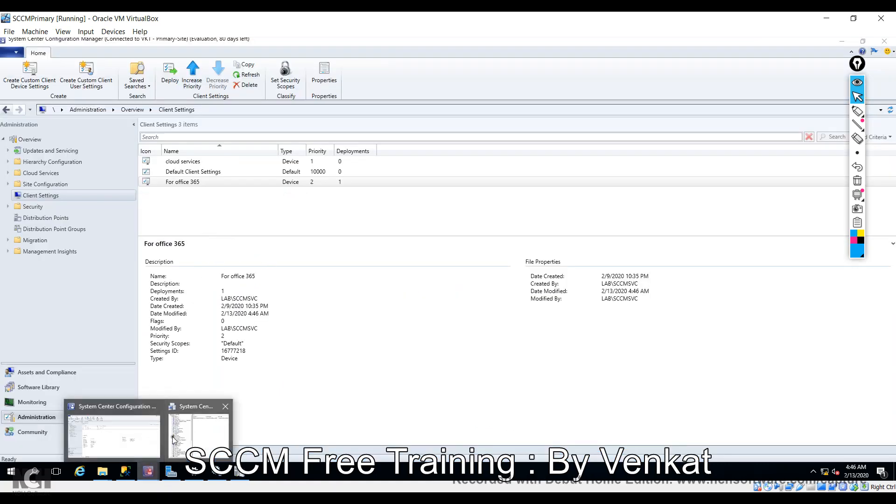
left_click(238, 408)
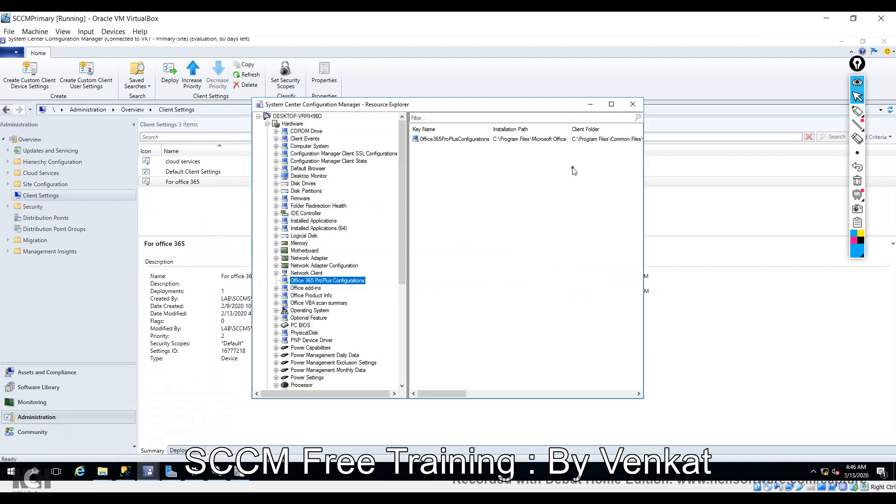
left_click(632, 105)
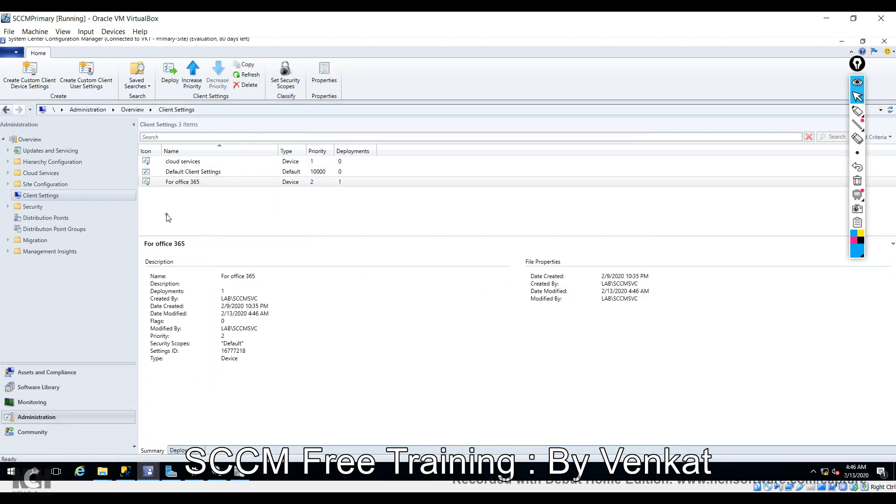
left_click(248, 76)
left_click(78, 373)
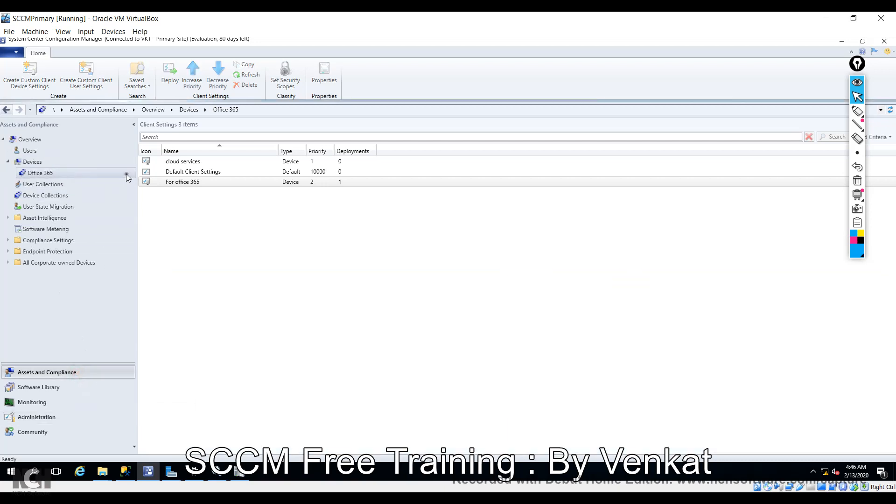
Send DESKTOP-VRRH96O in the Office 365 collection a Download Computer Policy notification.
left_click(35, 173)
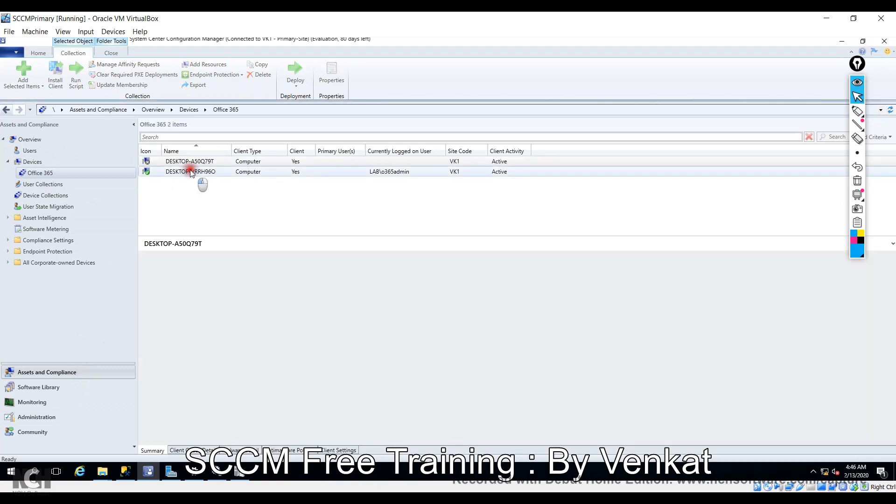
left_click(191, 172)
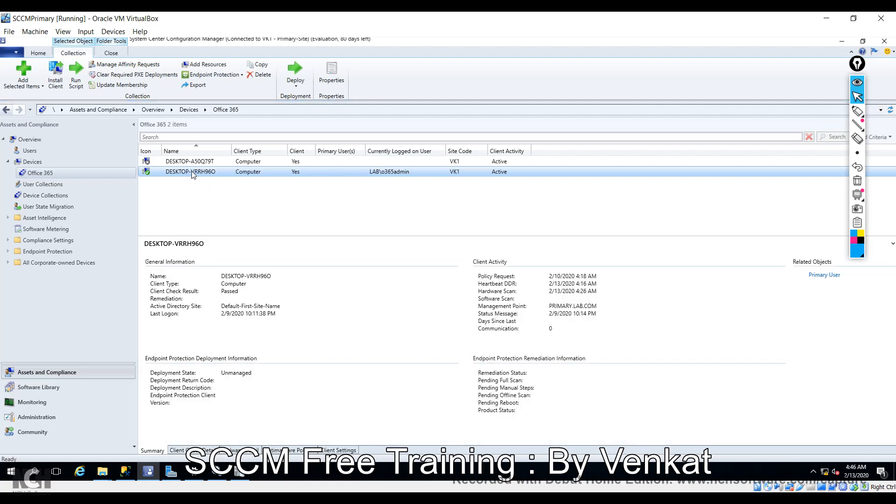
right_click(192, 171)
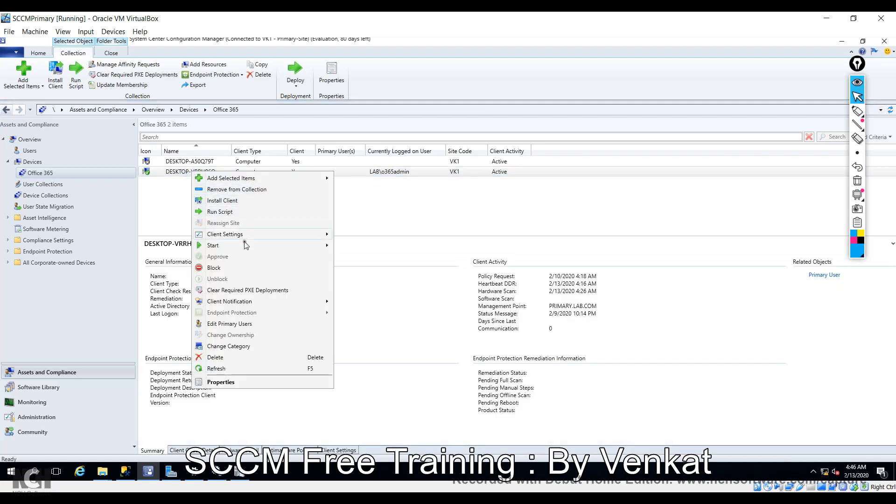
mouse_move(244, 246)
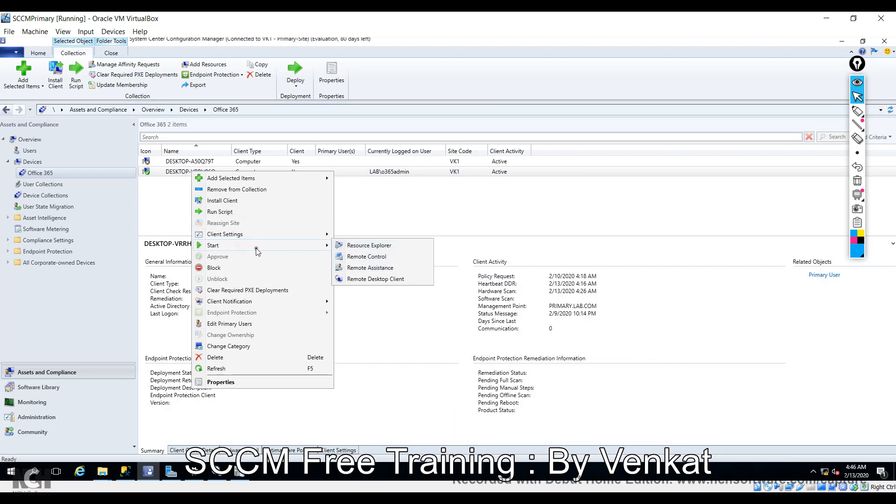
mouse_move(254, 302)
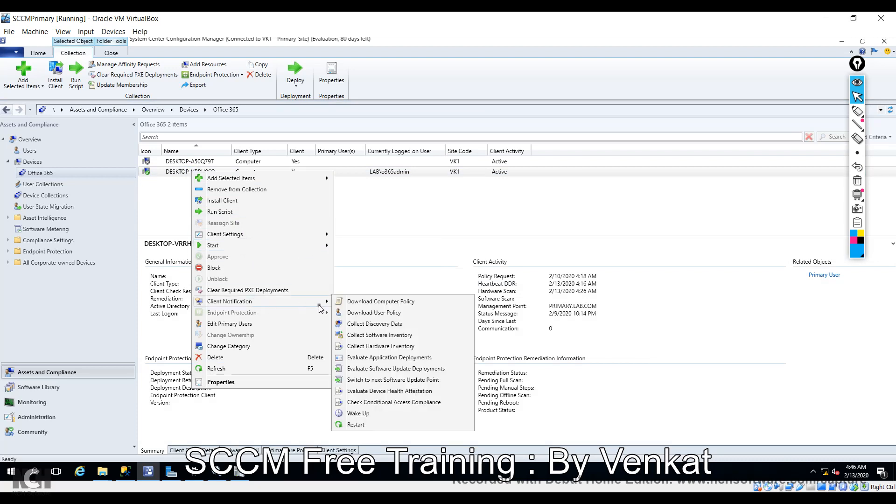
left_click(360, 304)
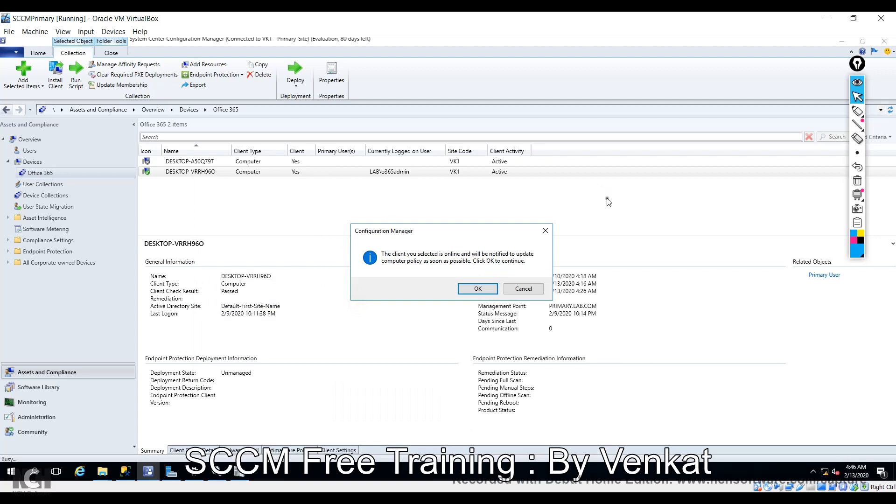
left_click(478, 289)
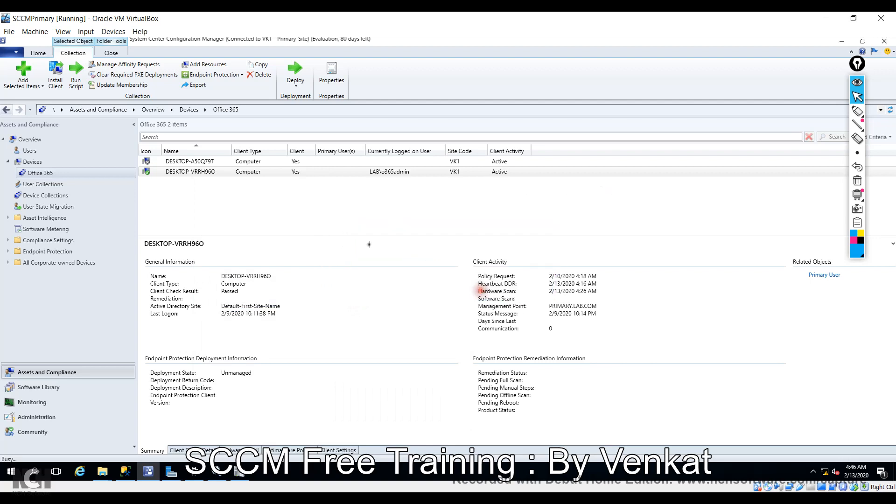
Switch to File Explorer showing the client's C$ share.
right_click(251, 174)
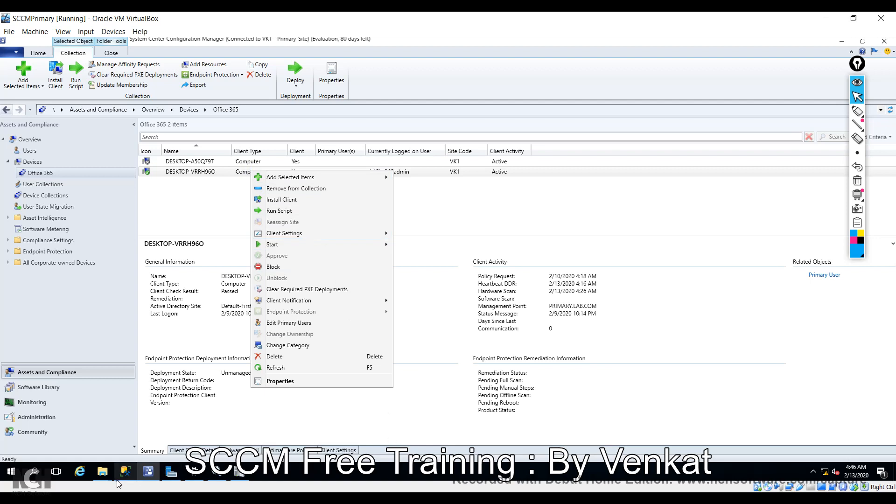
left_click(103, 472)
left_click(164, 433)
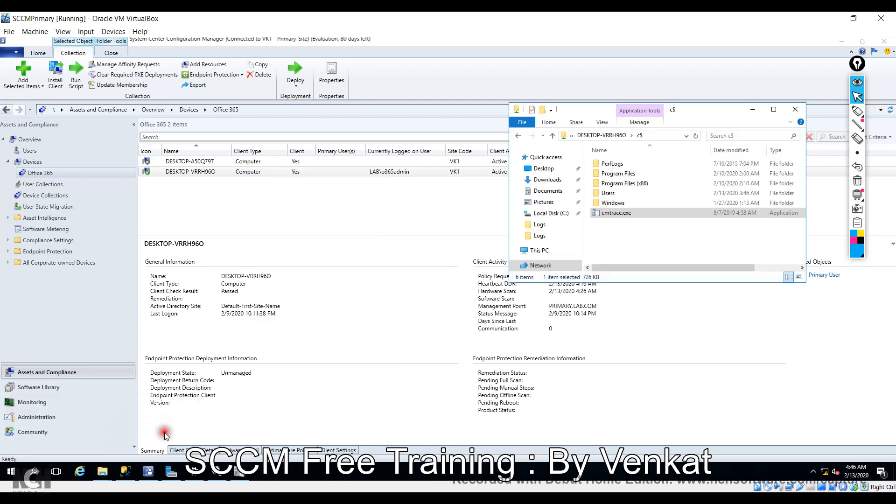
Navigate the client's C$ share to the Windows\CCM\Logs folder.
double_click(617, 203)
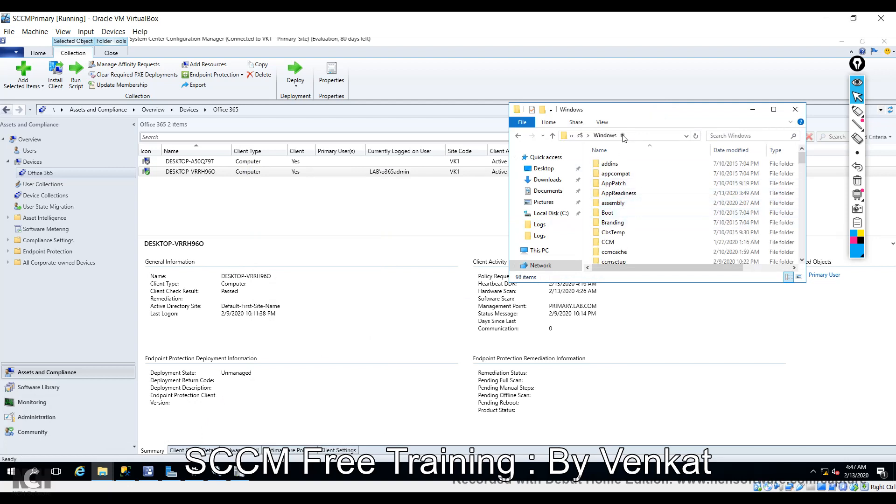
left_click(639, 136)
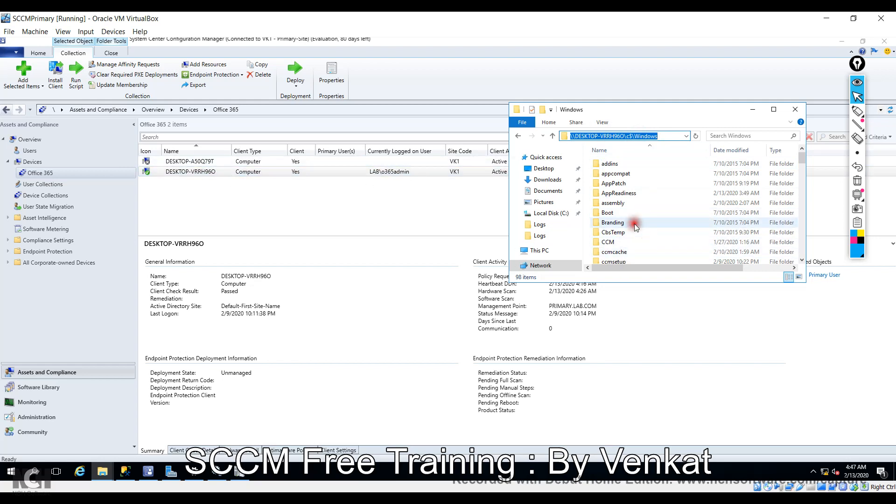
double_click(616, 242)
scroll(635, 202, "down", 4)
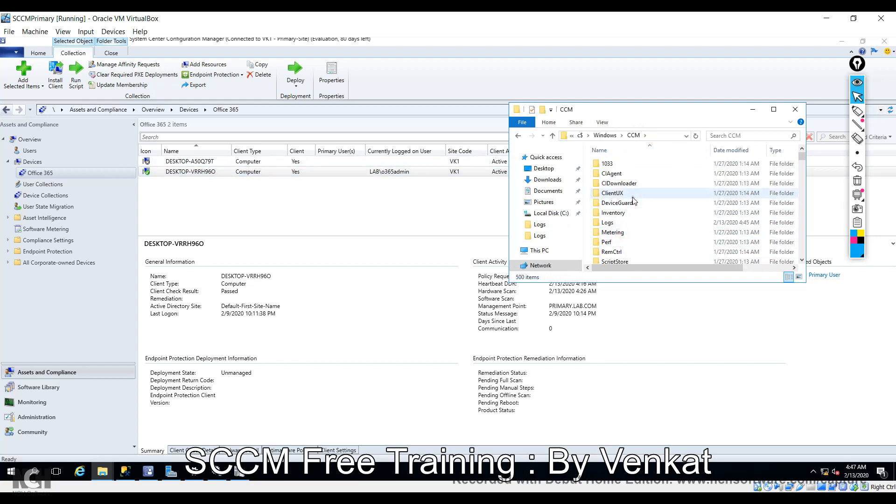
scroll(637, 212, "up", 4)
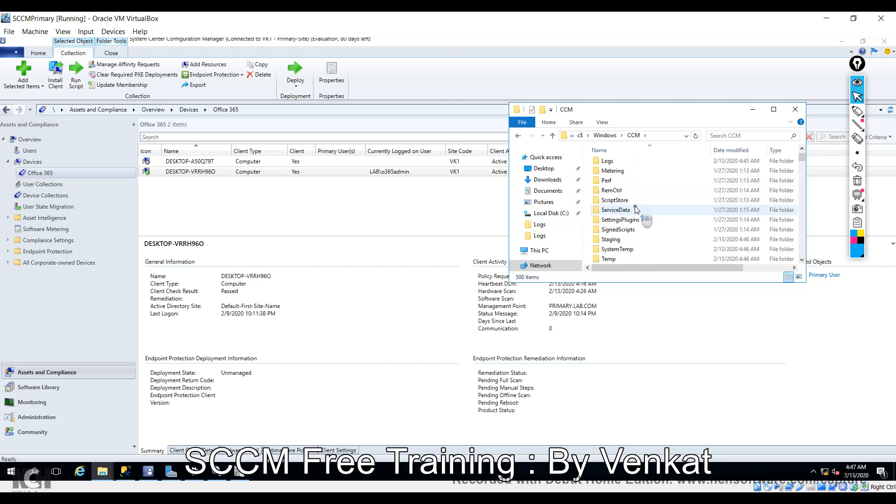
left_click(624, 223)
double_click(625, 223)
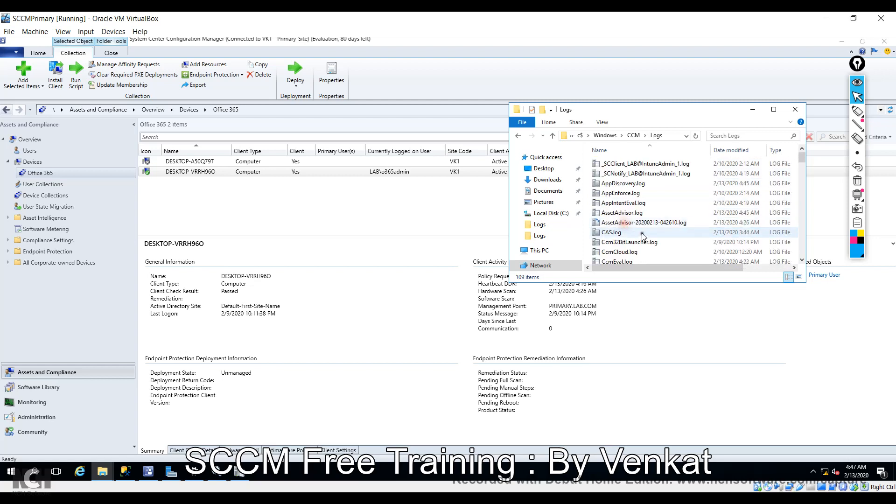
Select CcmMessaging.log, reveal the Size column, and maximize the Logs window.
left_click(626, 223)
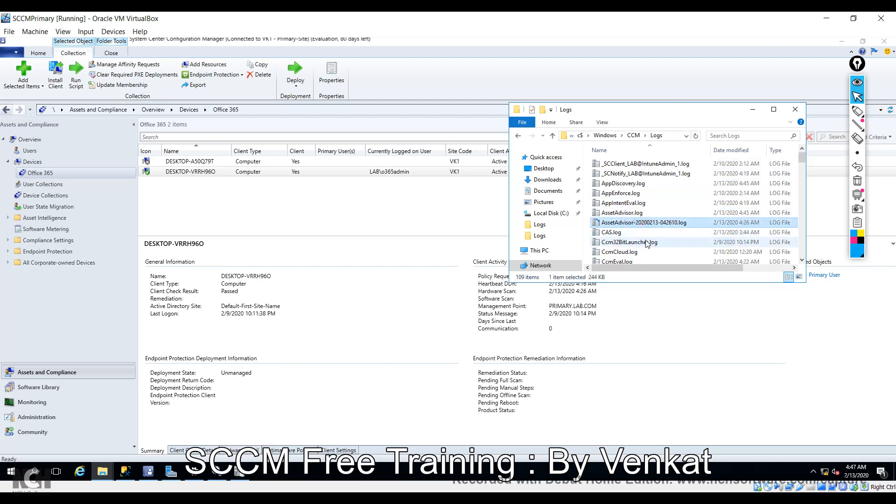
left_click(648, 243)
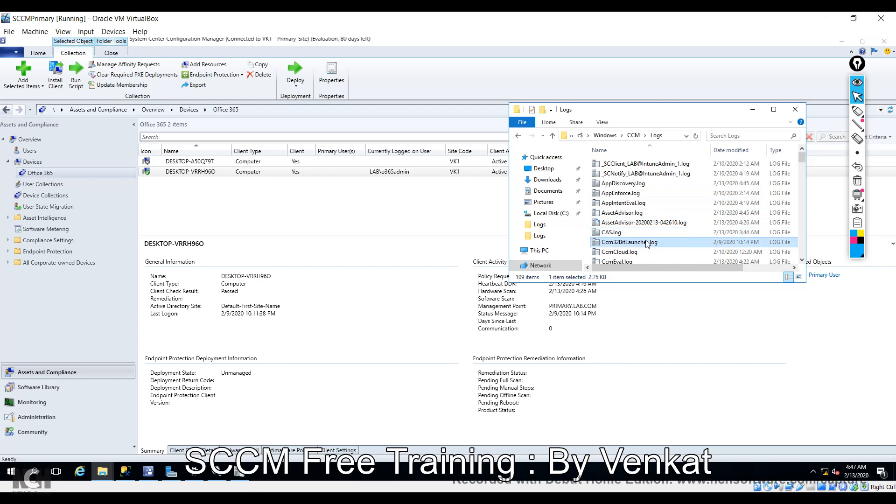
scroll(648, 245, "down", 13)
left_click(647, 248)
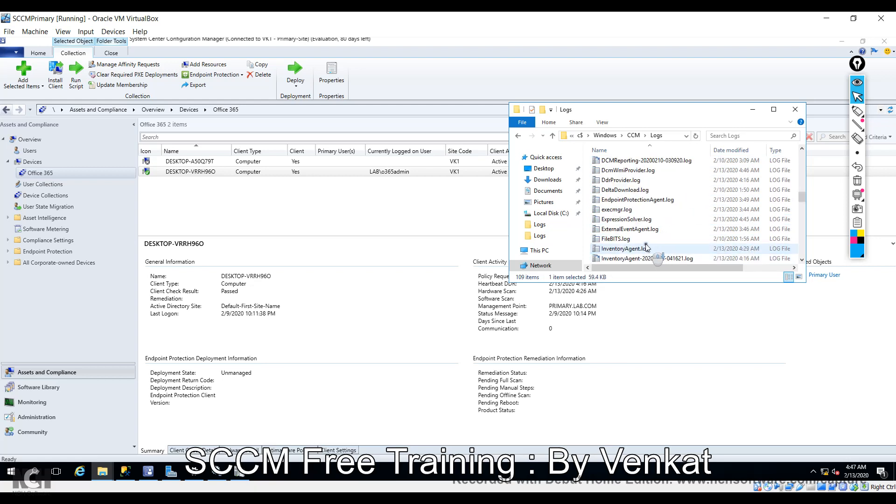
scroll(646, 247, "up", 4)
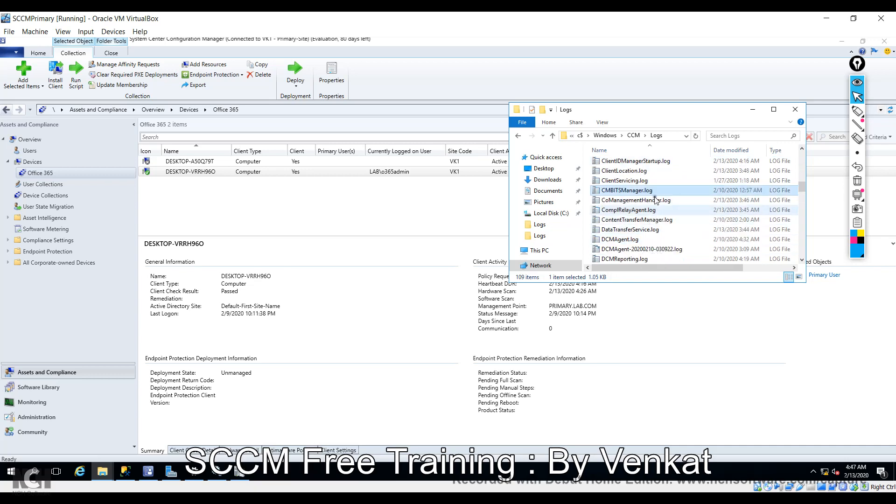
scroll(707, 210, "up", 1)
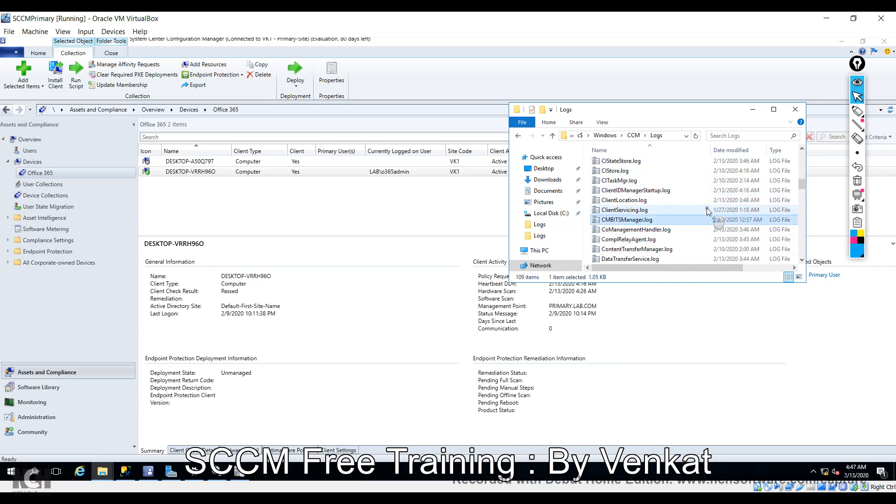
scroll(707, 210, "up", 2)
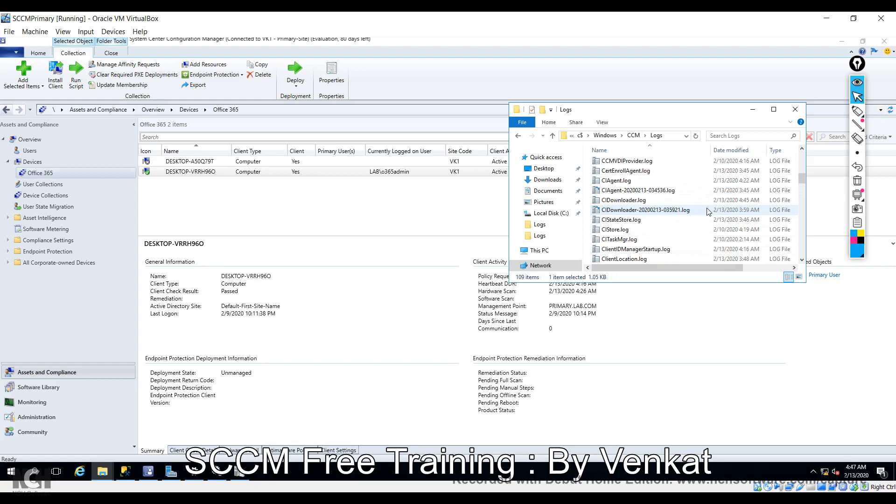
scroll(707, 211, "up", 1)
scroll(707, 211, "up", 2)
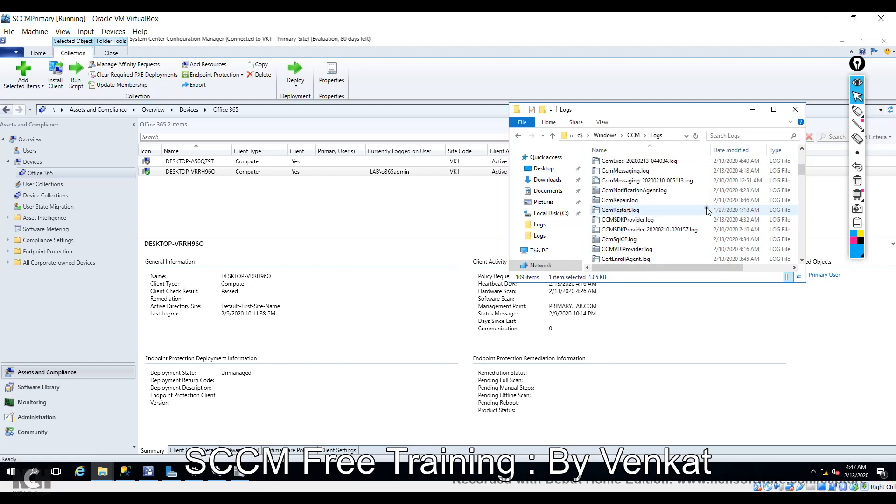
left_click(664, 171)
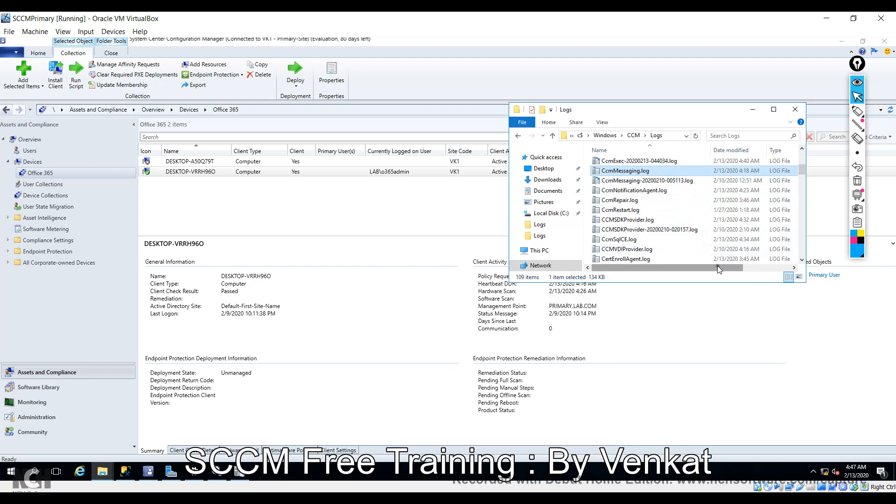
left_click_drag(718, 265, 771, 264)
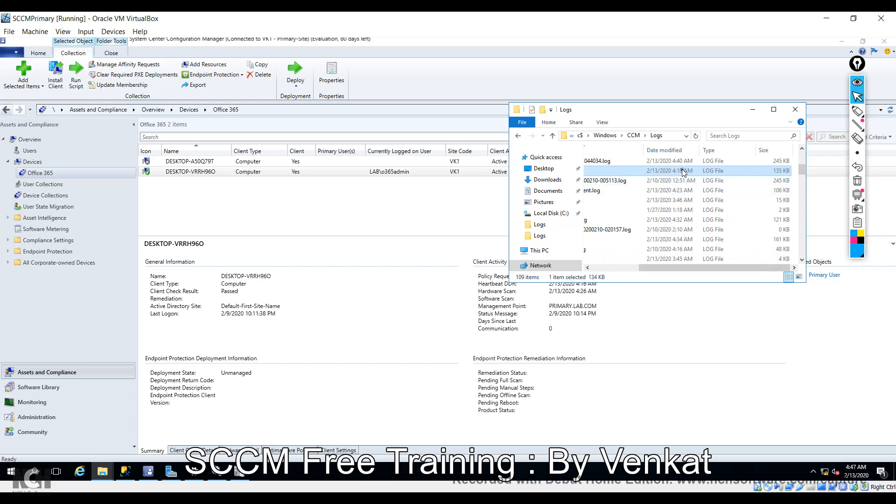
left_click(774, 110)
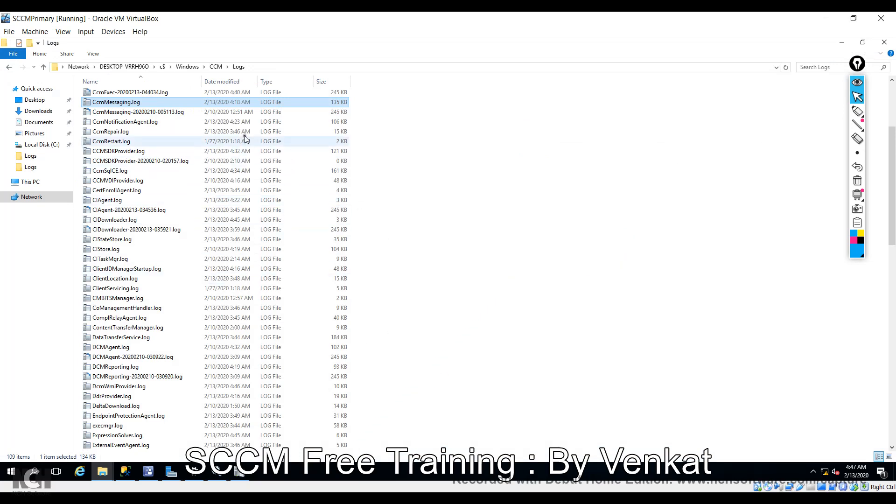
Open CcmMessaging.log in CMTrace and inspect the 4:45:17 AM MESSAGE PAYLOAD TRANSFER COMPLETE success entry.
left_click(251, 92)
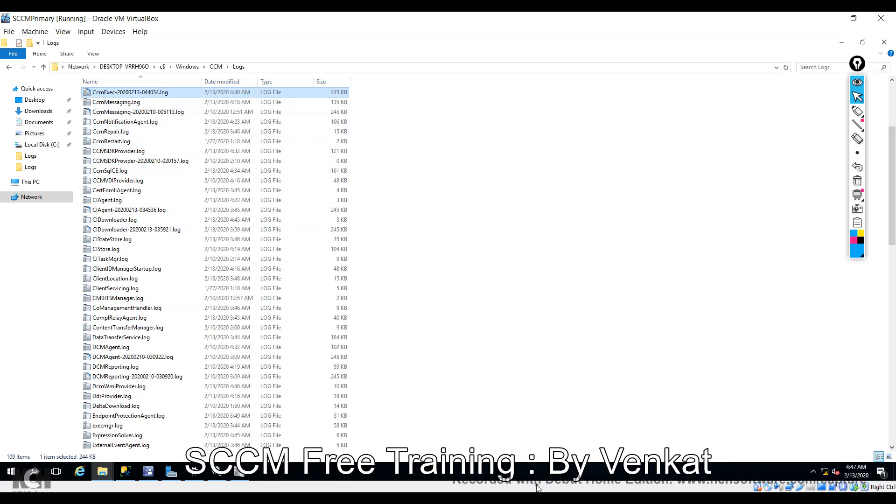
double_click(108, 103)
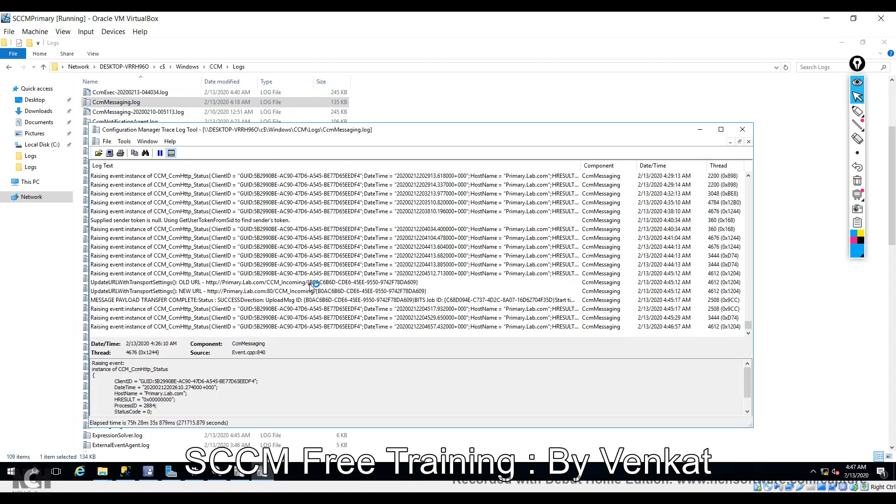
left_click(258, 301)
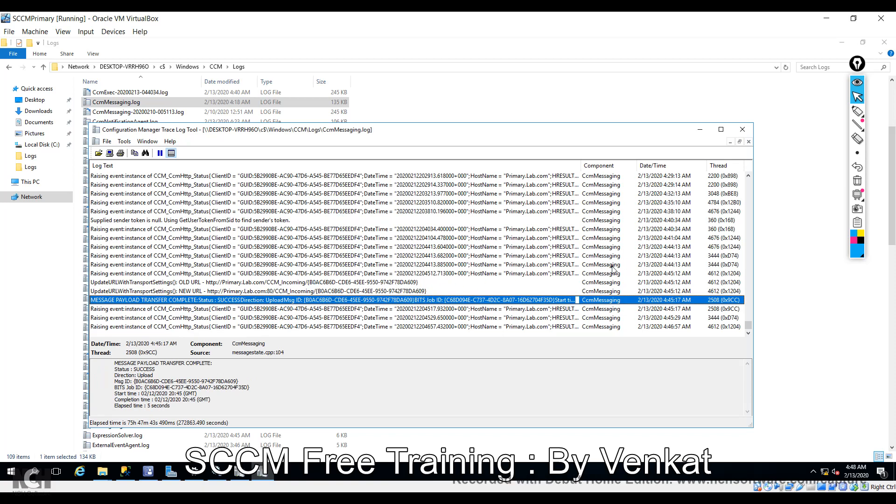
left_click_drag(602, 133, 699, 89)
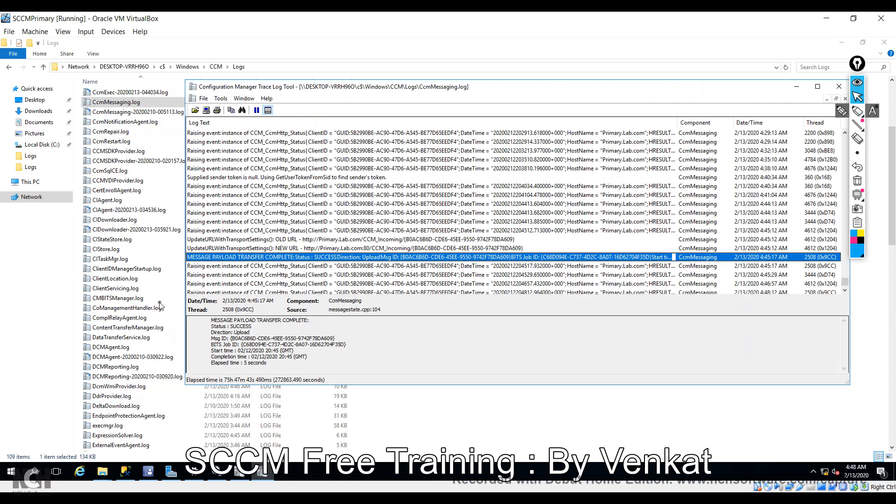
left_click(120, 181)
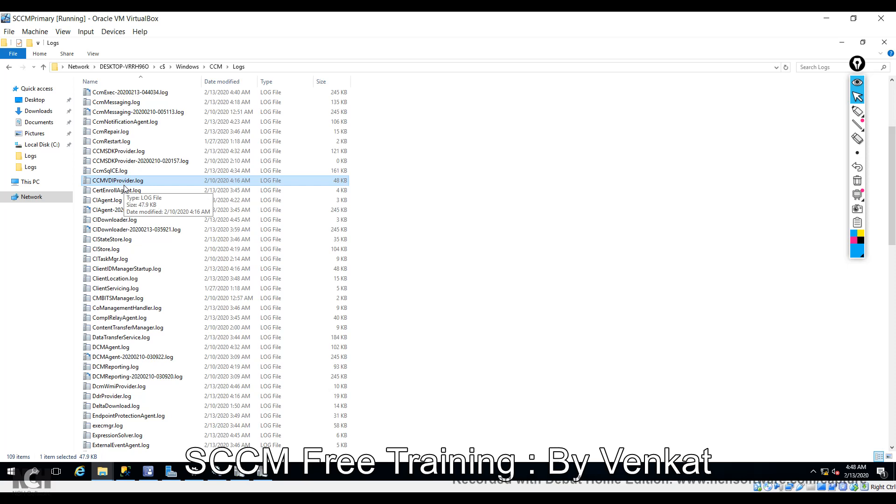
Open InventoryAgent.log in CMTrace and find the 4:48:12 AM report sent to MP_HinvEndpoint.
key("i")
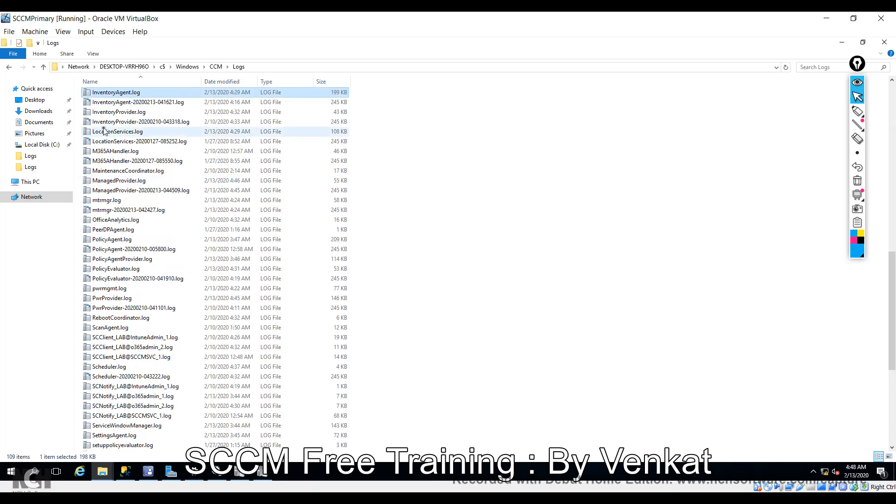
double_click(144, 96)
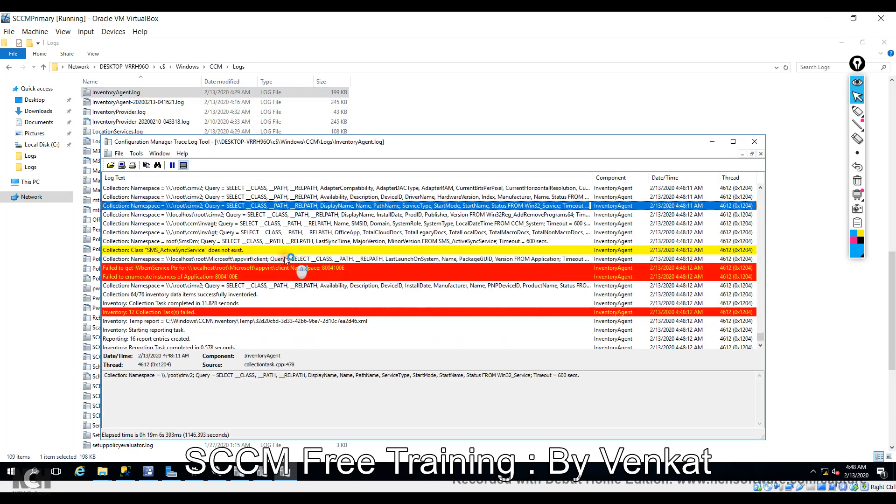
left_click(258, 340)
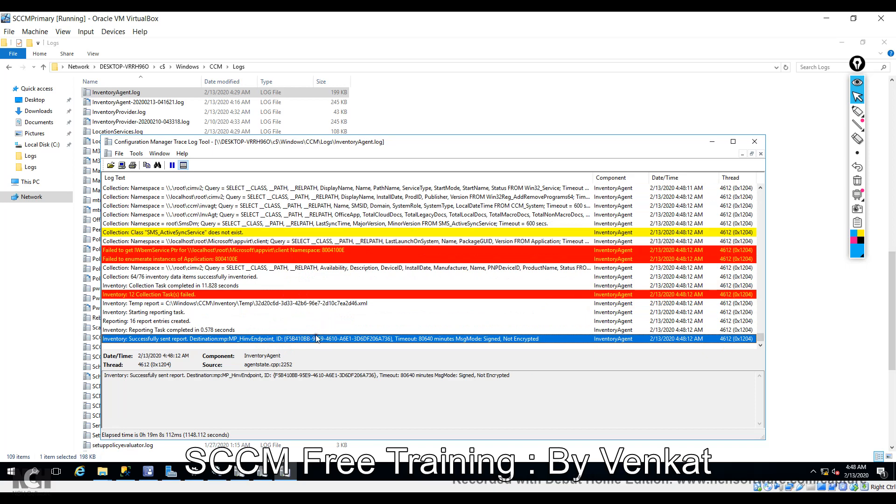
left_click(149, 472)
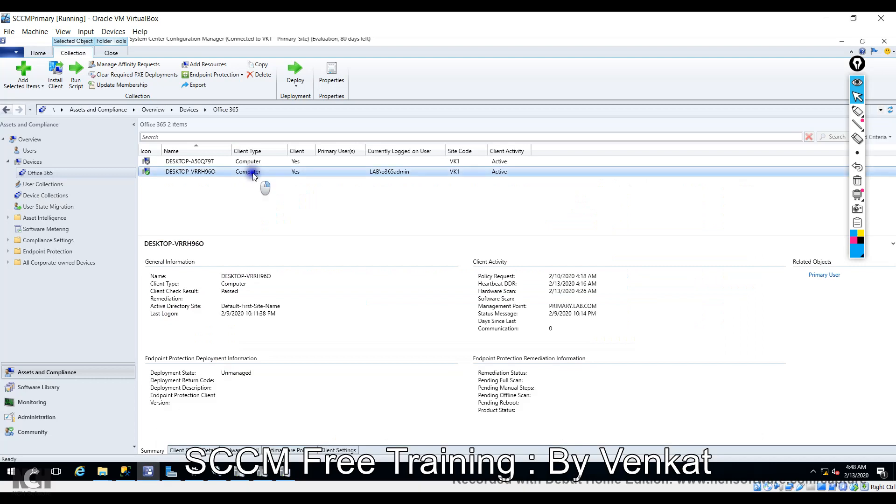
Annotate MP_Hinv.log's 4:45:18 AM delta report entries, erase the marks, then return to CcmMessaging.log.
right_click(253, 173)
left_click(240, 471)
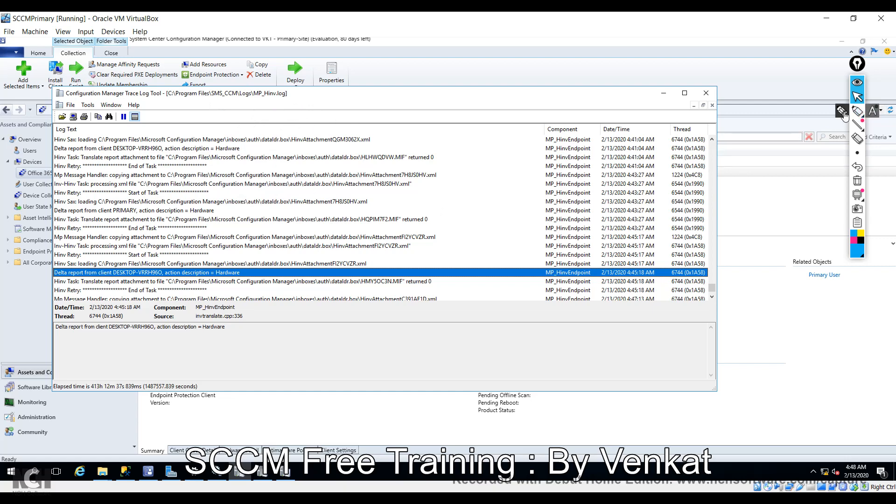
left_click(843, 115)
left_click_drag(573, 145, 574, 266)
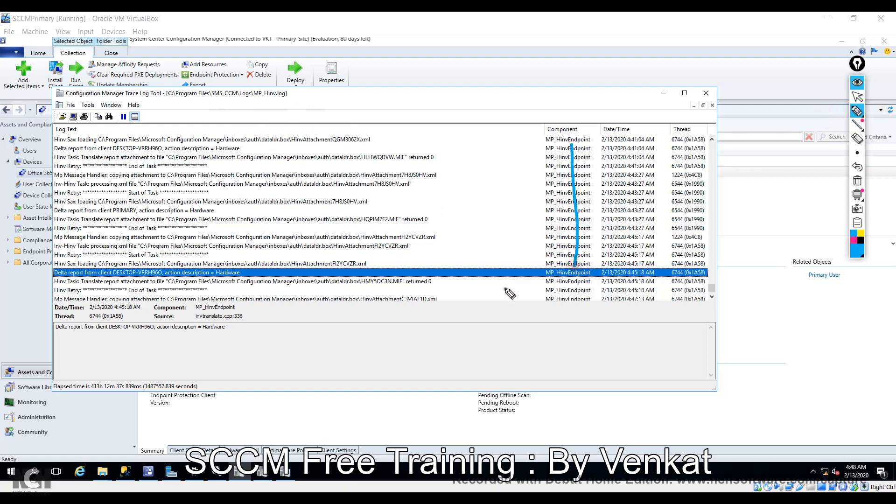
left_click_drag(536, 140, 531, 318)
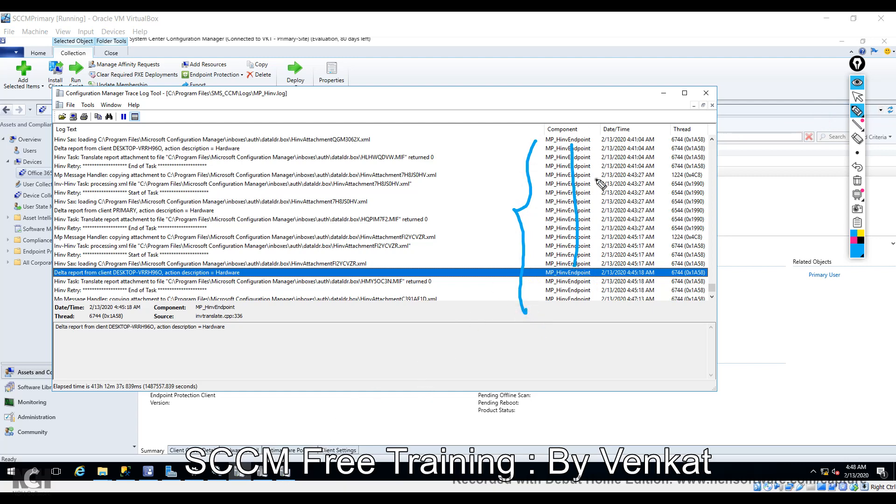
left_click(858, 138)
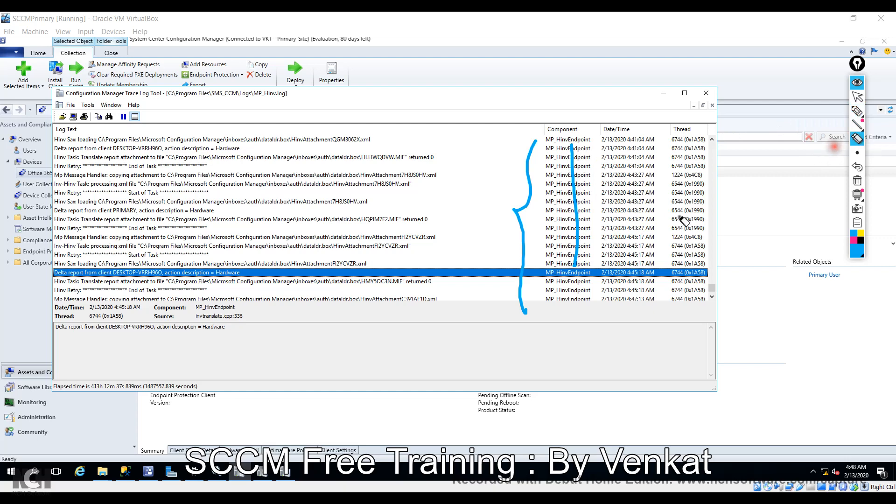
left_click_drag(576, 224, 511, 236)
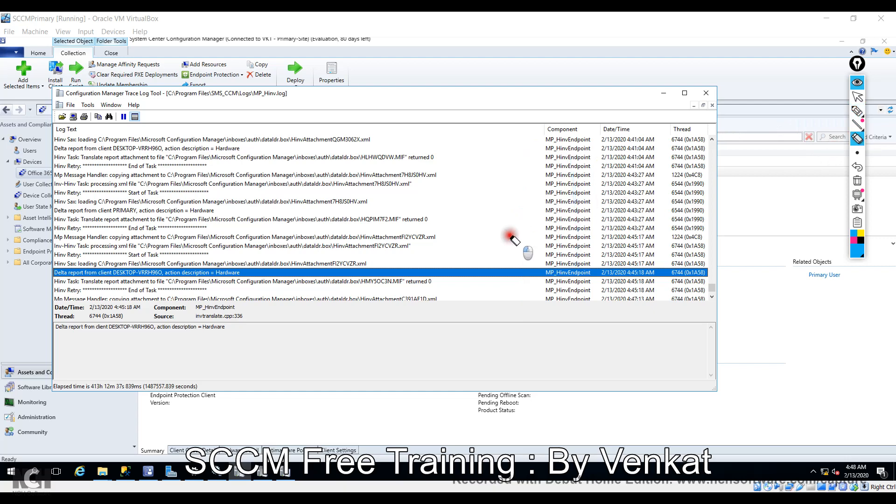
left_click(861, 96)
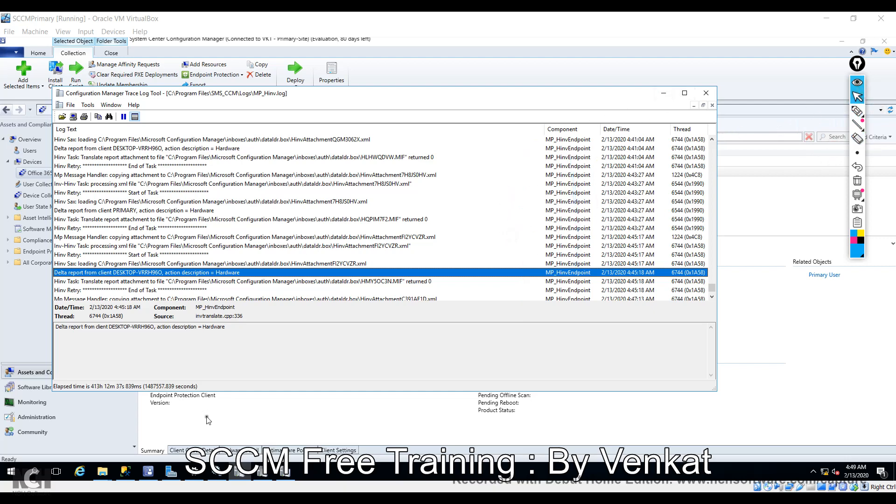
left_click(262, 472)
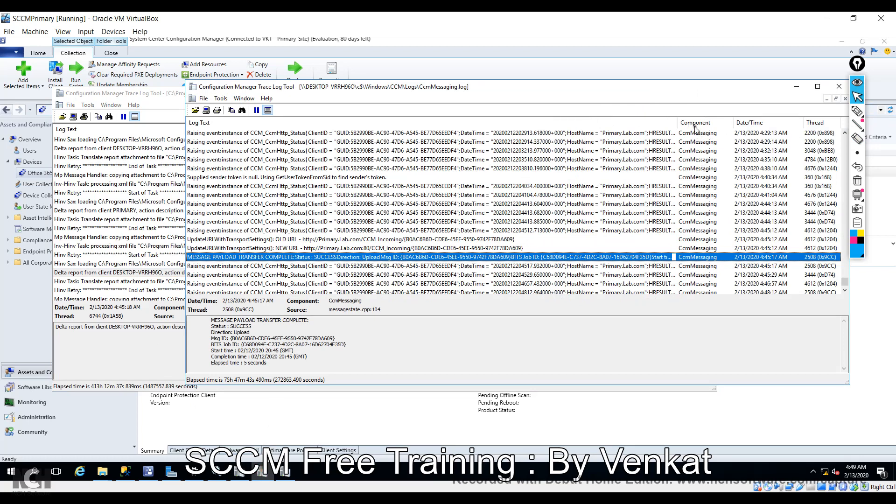
Bring InventoryAgent.log forward and select the 4:49:19 AM 'Start of message processing' entry.
left_click(286, 477)
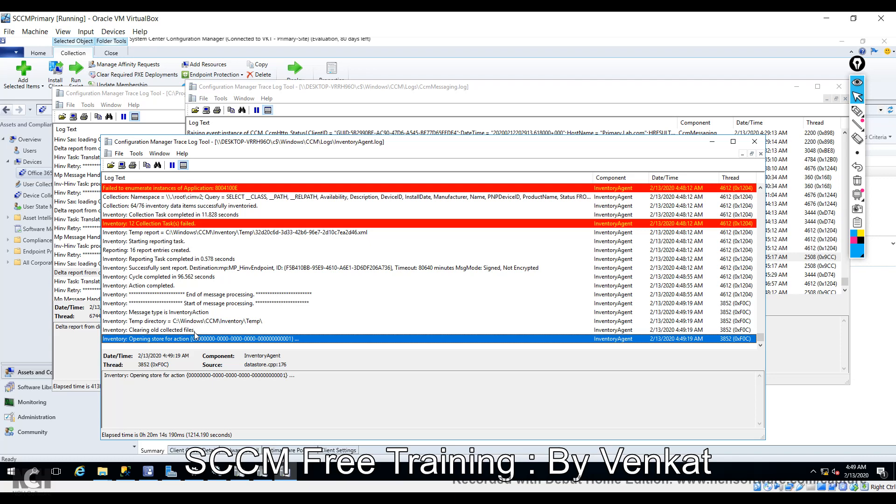
left_click(304, 304)
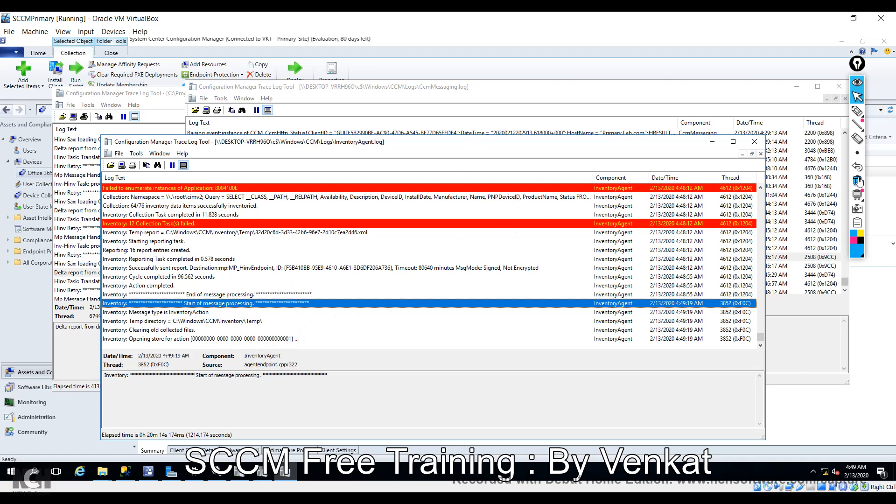
Circle the 4:49:19 AM start-of-message row in InventoryAgent.log with the annotation pen.
left_click(857, 111)
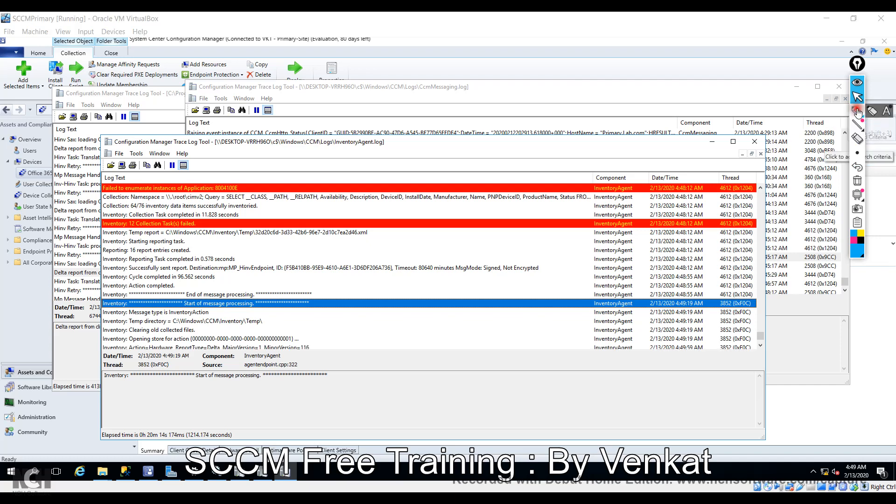
mouse_move(640, 315)
left_mouse_down()
mouse_move(690, 310)
mouse_move(719, 294)
mouse_move(658, 285)
mouse_move(658, 319)
left_mouse_up()
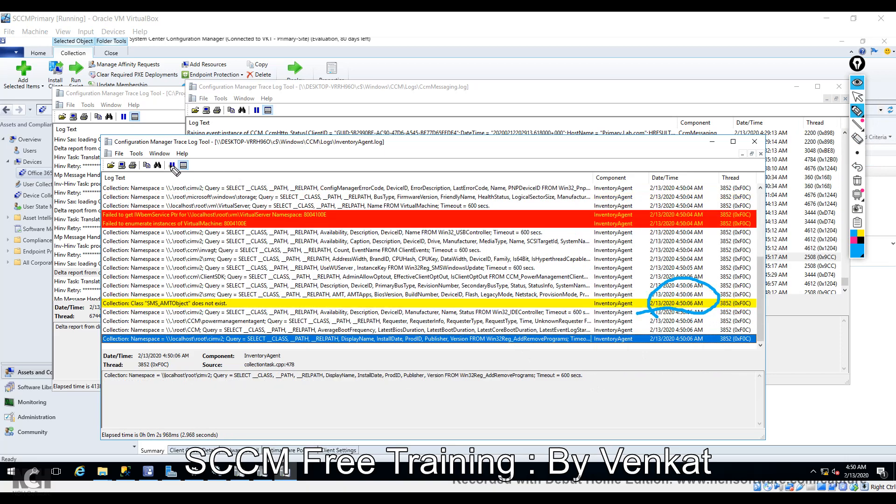
left_click(859, 97)
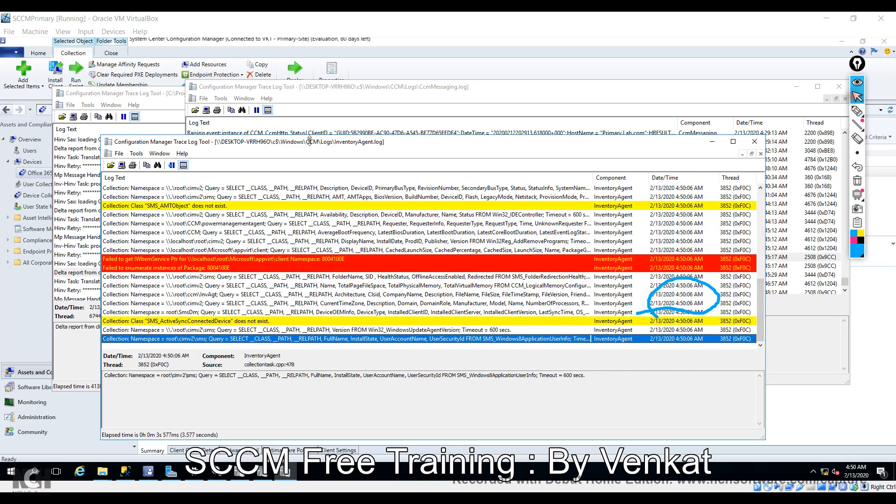
Pause InventoryAgent.log and scroll through its 4:50 AM collection query entries.
left_click(172, 164)
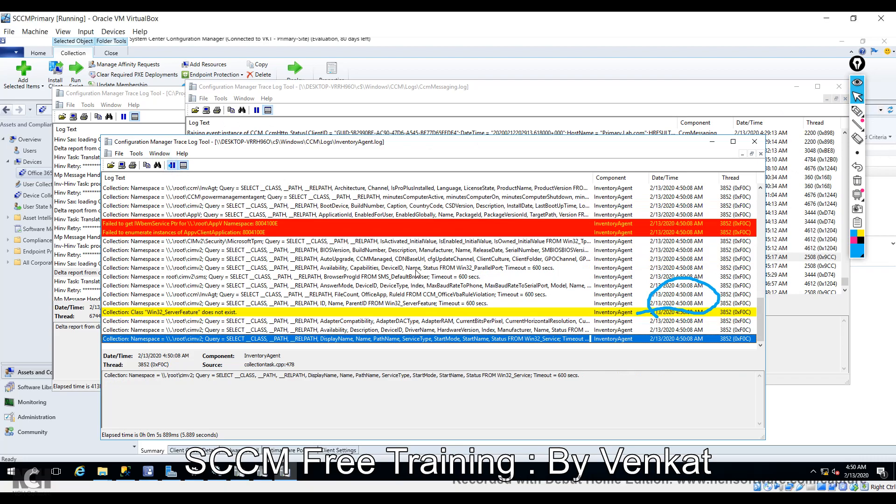
scroll(417, 273, "up", 8)
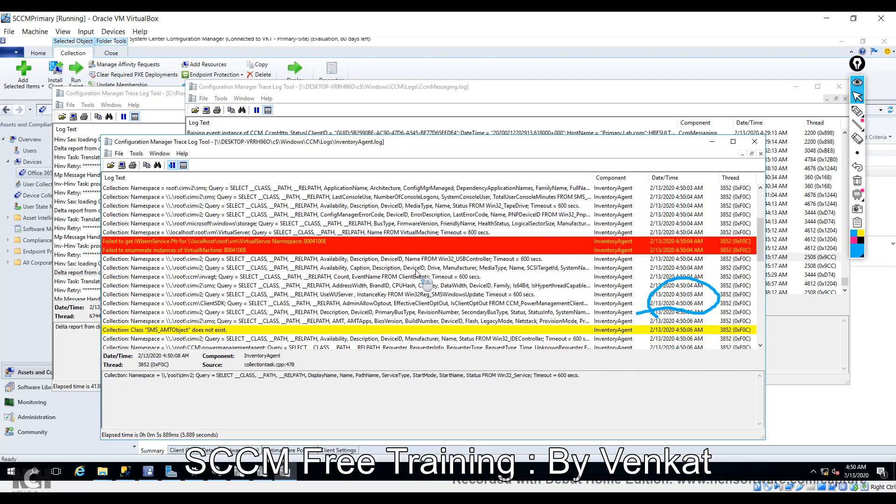
scroll(416, 272, "up", 4)
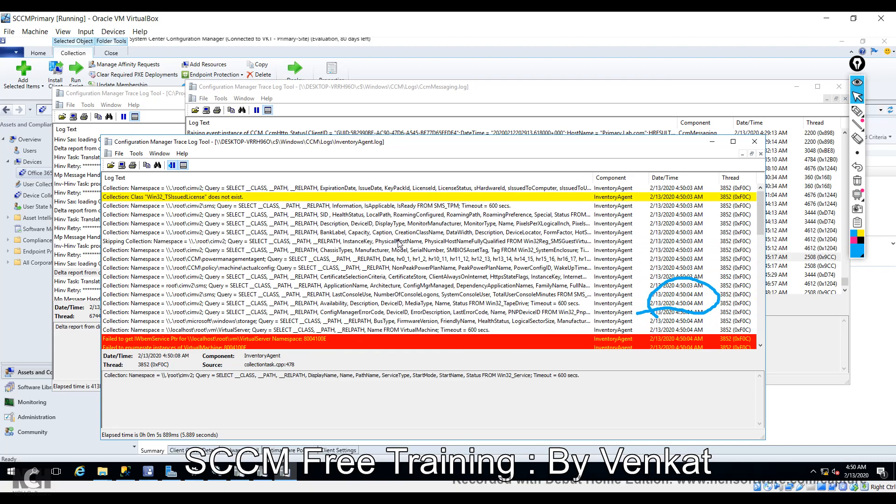
scroll(339, 273, "down", 10)
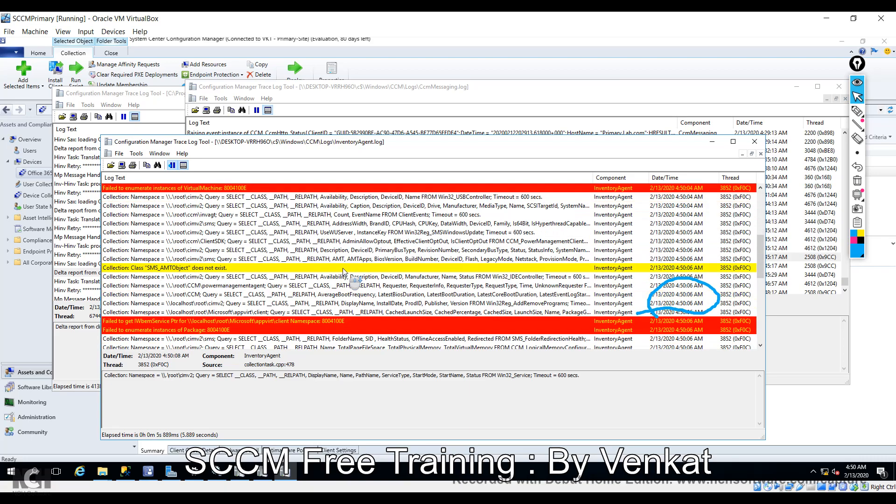
scroll(344, 271, "down", 1)
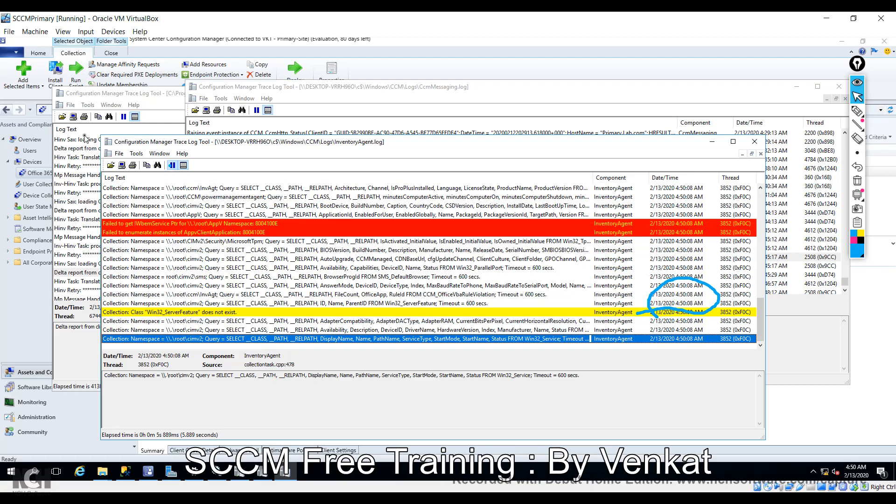
Select the client's delta hardware report row in MP_Hinv.log.
left_click(118, 93)
scroll(276, 224, "down", 10)
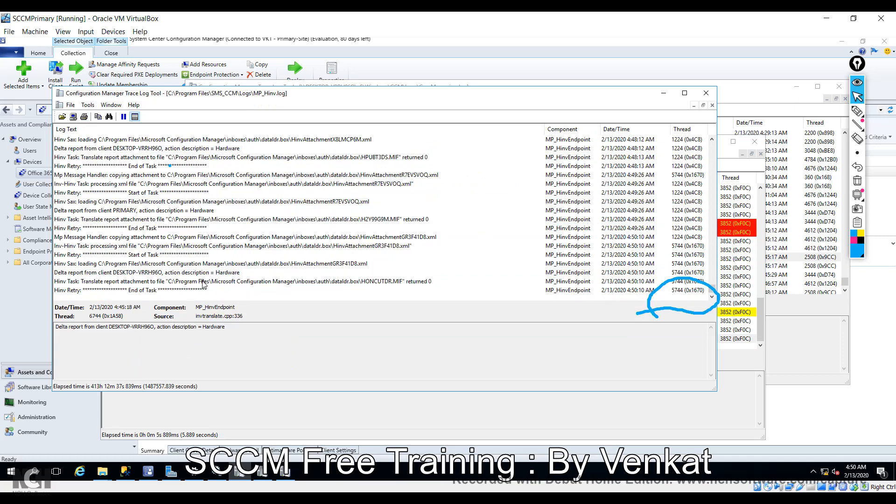
left_click(209, 273)
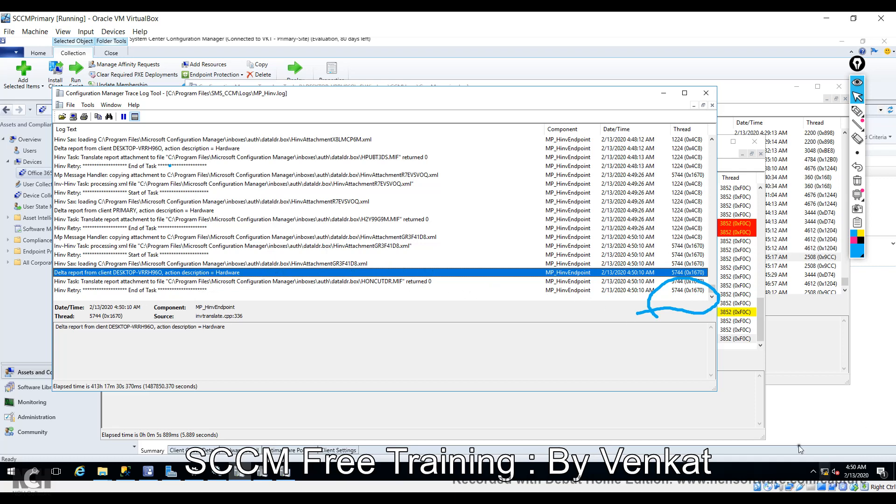
Pause the InventoryAgent and CcmMessaging logs, leaving InventoryAgent.log in front.
left_click(804, 242)
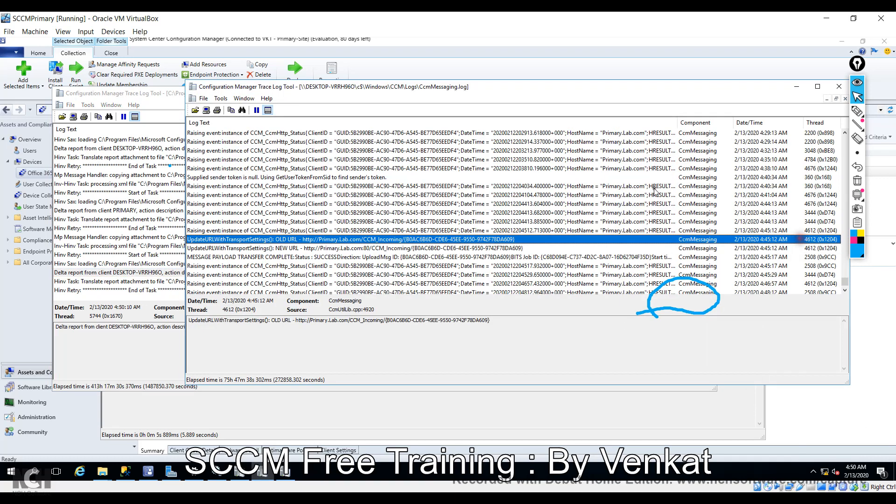
left_click(384, 411)
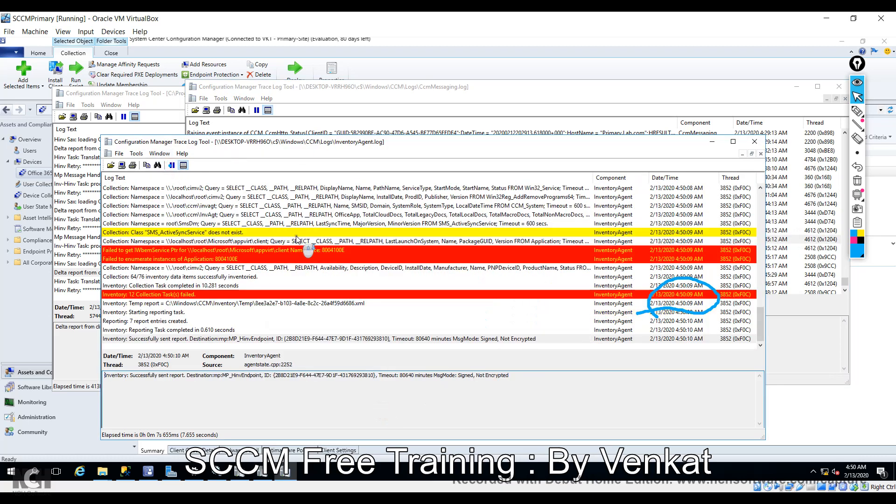
left_click(172, 165)
left_click(586, 97)
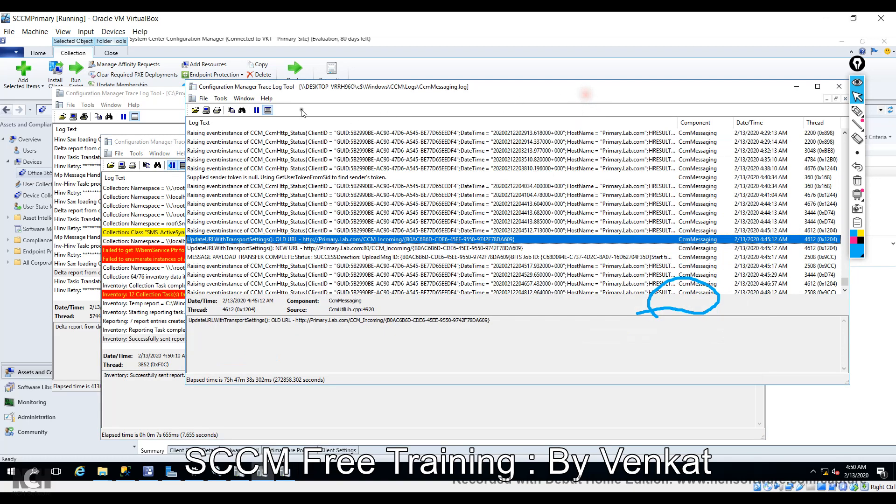
left_click(257, 111)
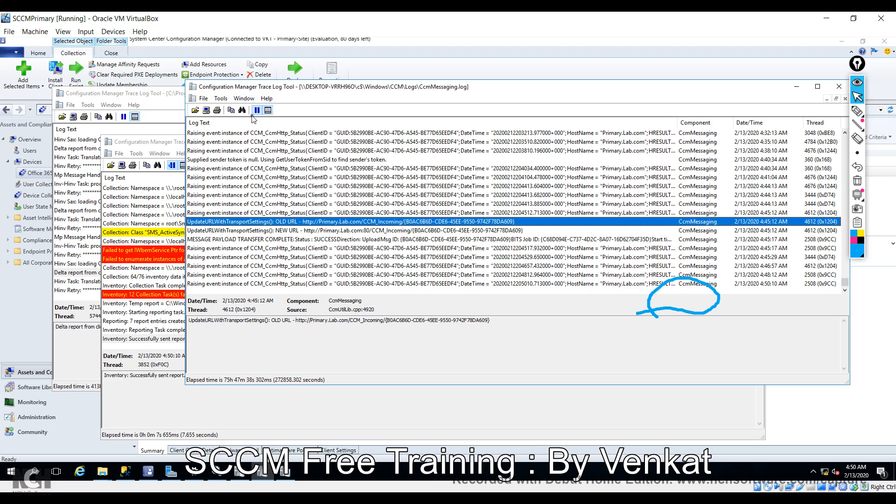
left_click(158, 146)
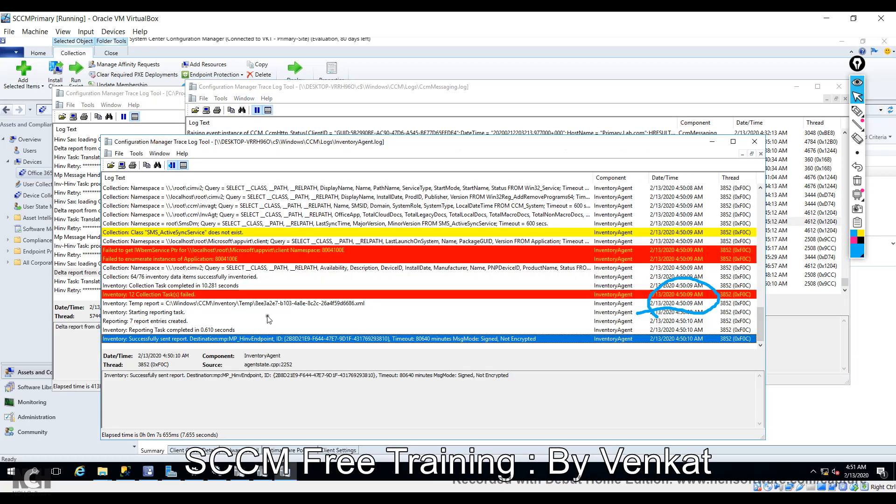
Review InventoryAgent.log's temp report path and actualconfig power settings query entries.
left_click(238, 304)
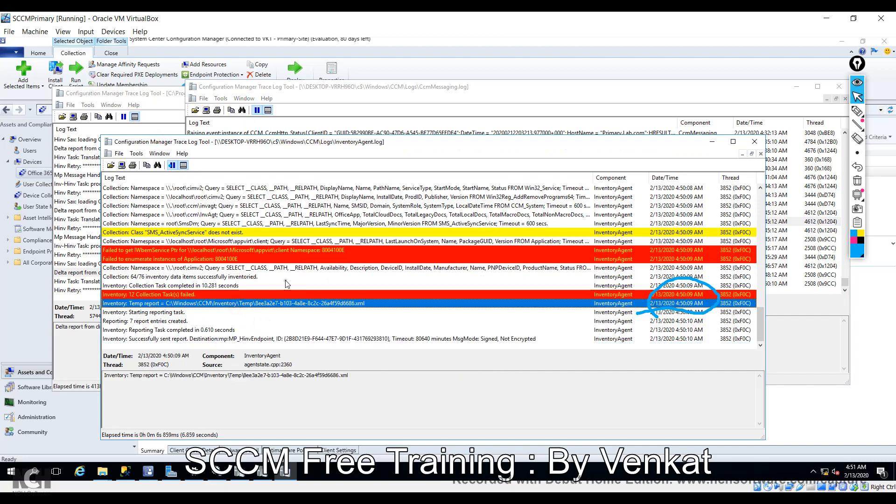
scroll(286, 283, "up", 5)
scroll(287, 284, "up", 5)
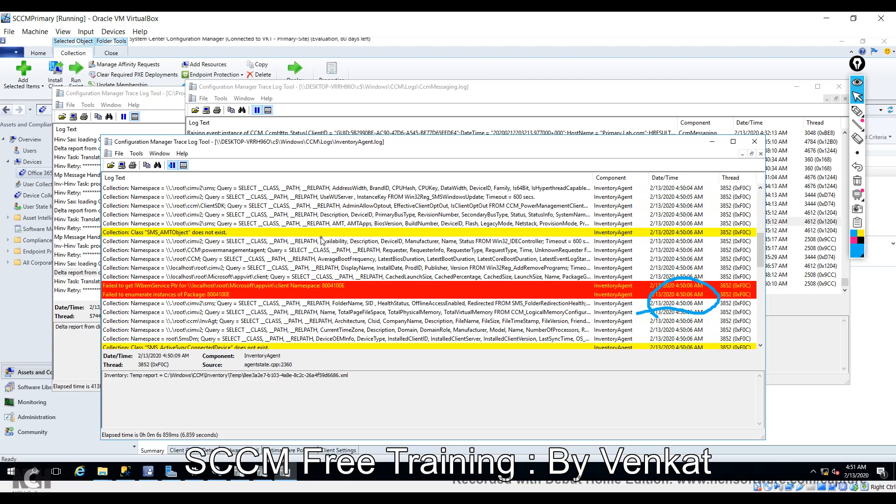
scroll(322, 241, "up", 7)
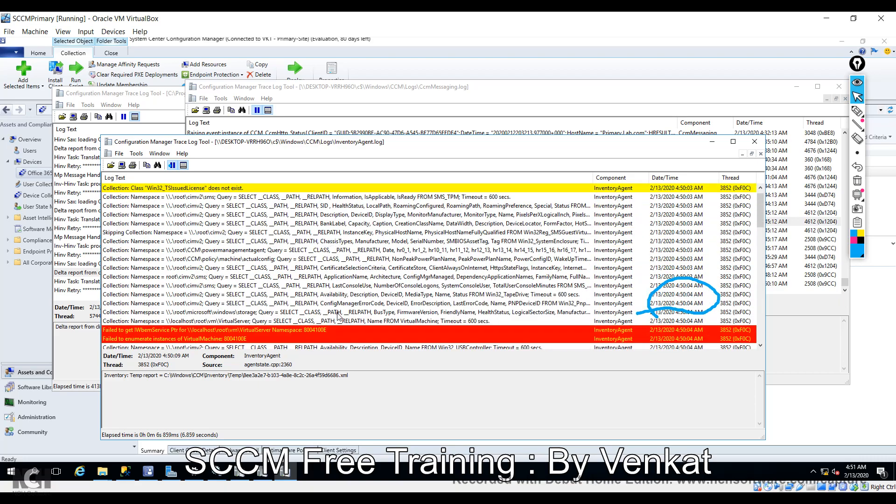
left_click(321, 259)
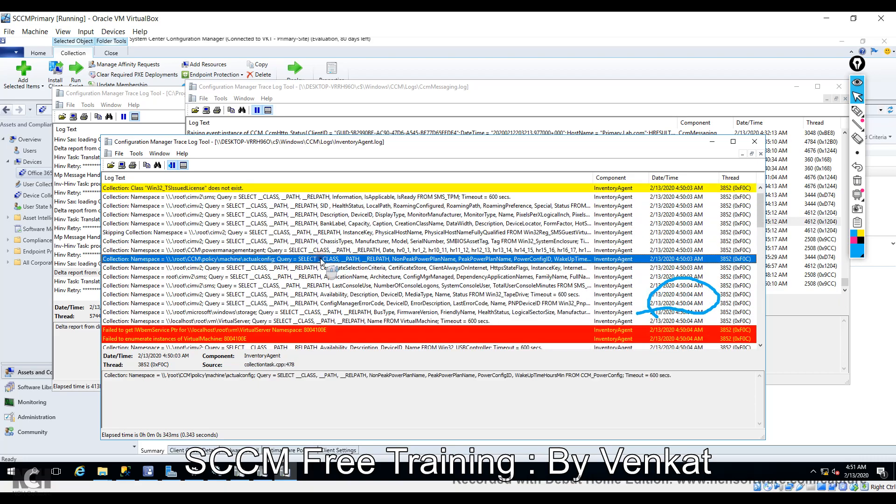
scroll(324, 265, "down", 6)
scroll(325, 265, "down", 6)
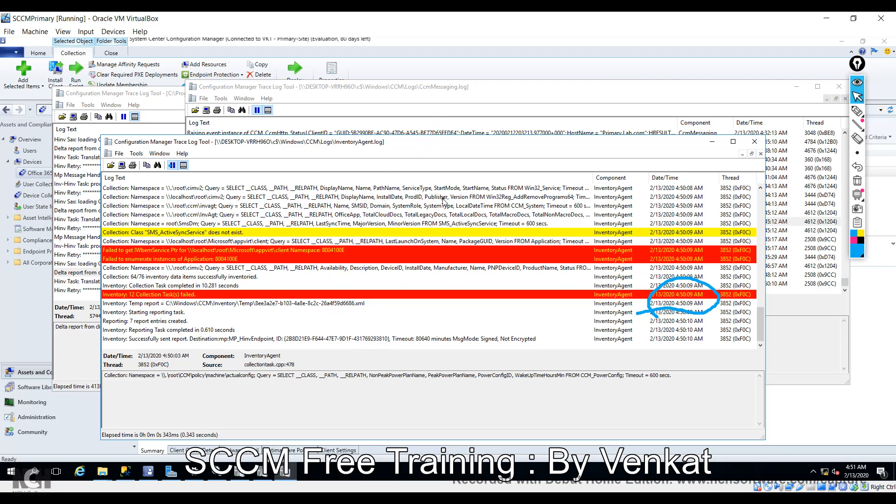
Check CcmMessaging's NEW URL and payload transfer entries, then InventoryAgent's failed-tasks and report-sent rows.
left_click(455, 124)
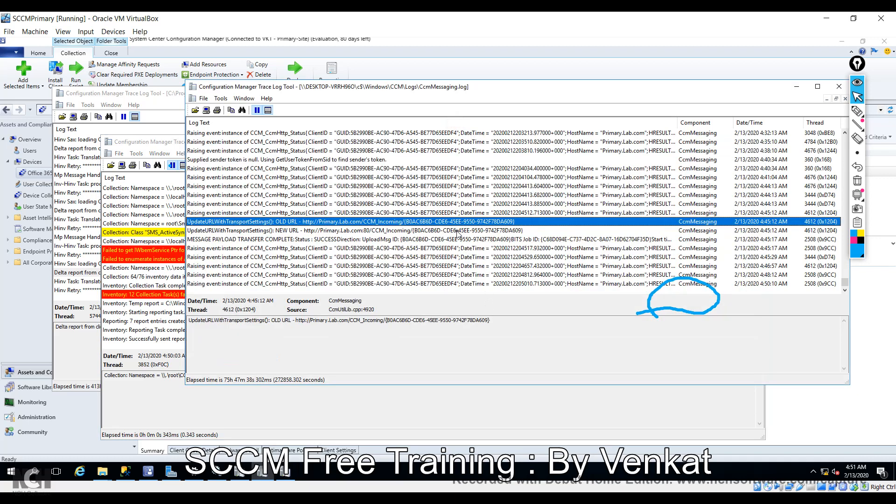
left_click(422, 230)
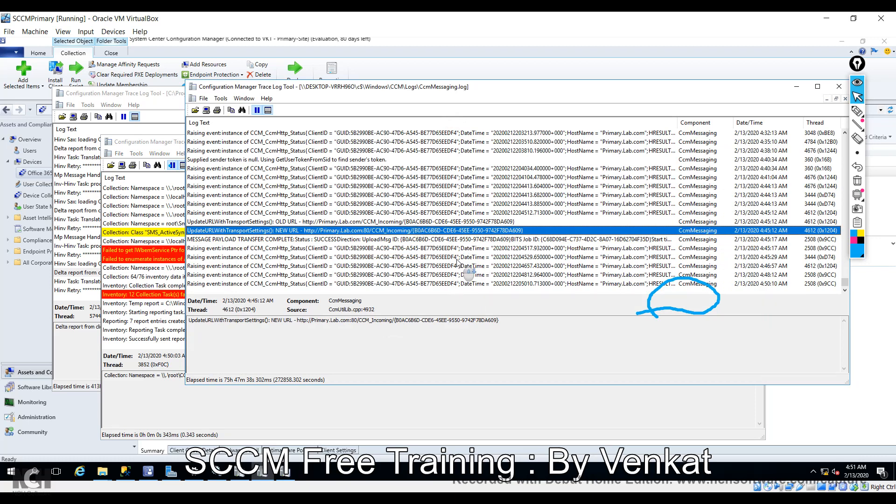
left_click(497, 240)
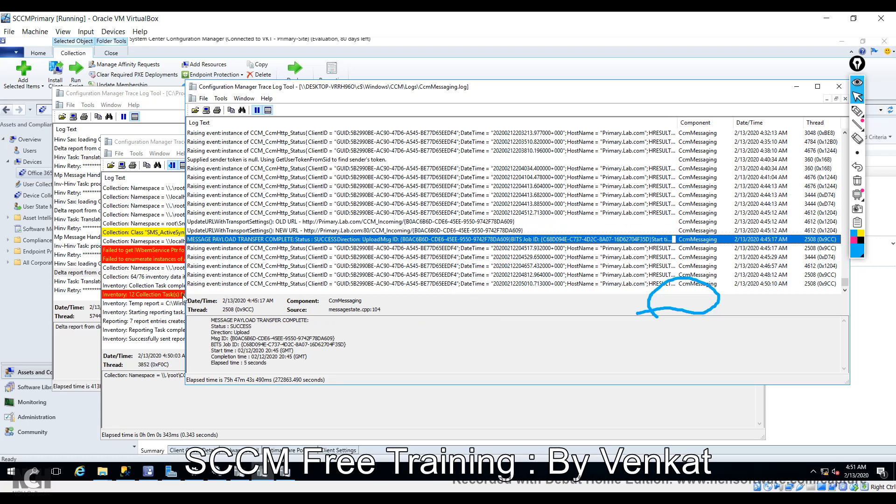
left_click(161, 295)
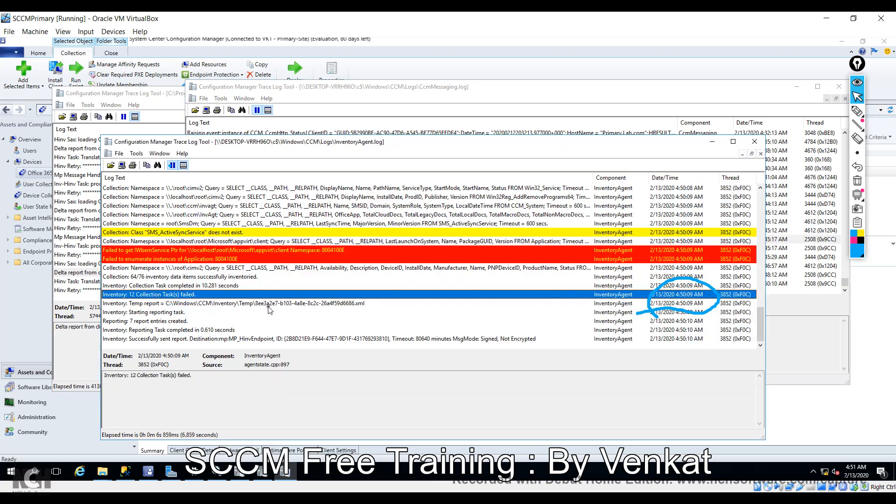
left_click(335, 340)
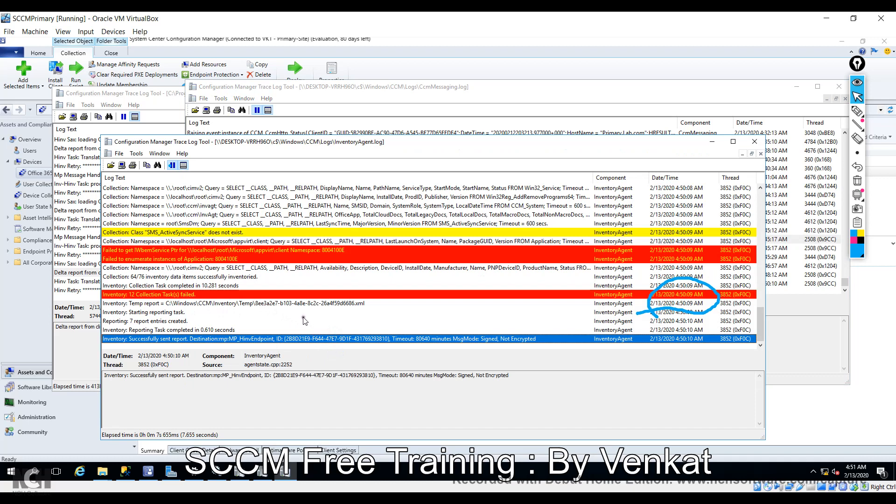
Select the HONCUTDR.MIF translated hardware report row in MP_Hinv.log, then bring CcmMessaging.log forward.
left_click(74, 273)
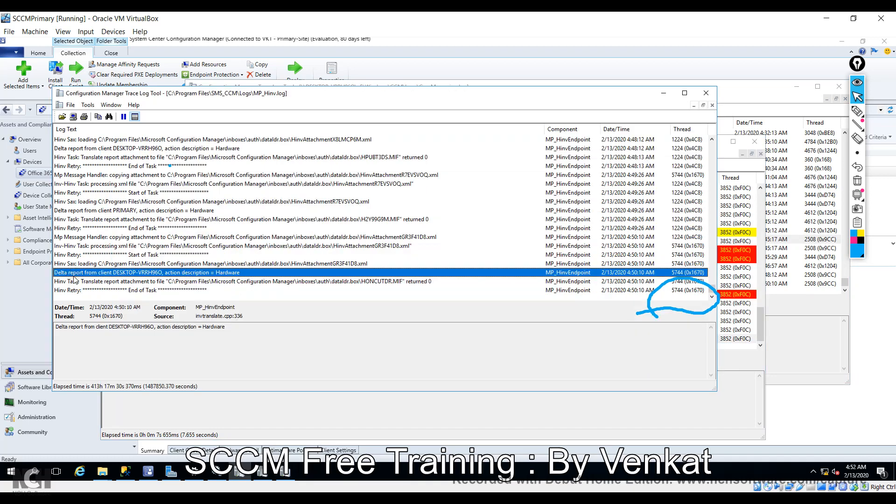
left_click(744, 278)
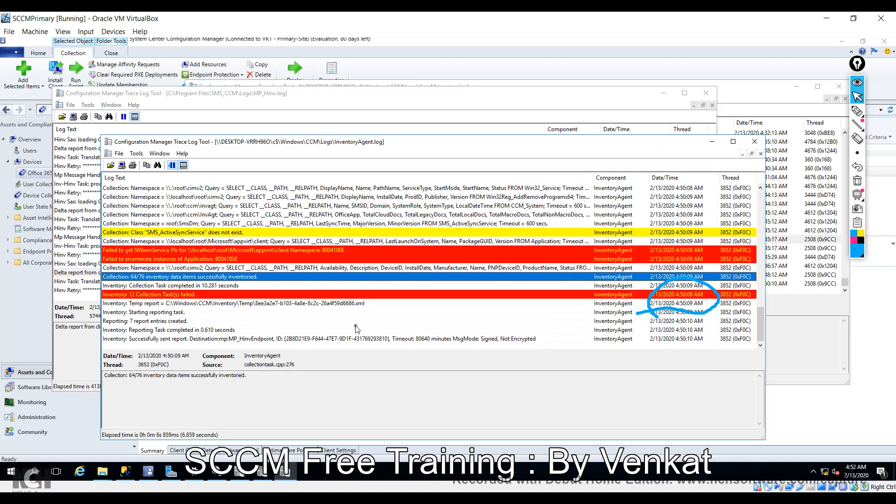
left_click(91, 282)
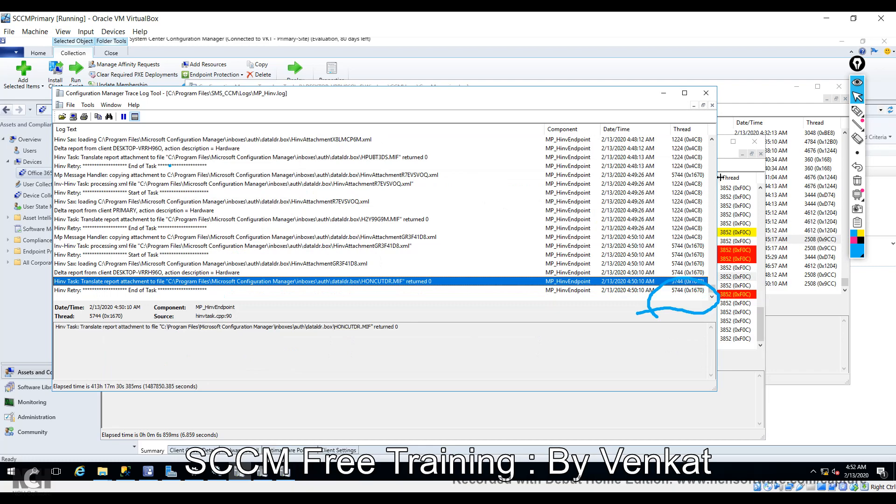
left_click(733, 189)
left_click(813, 230)
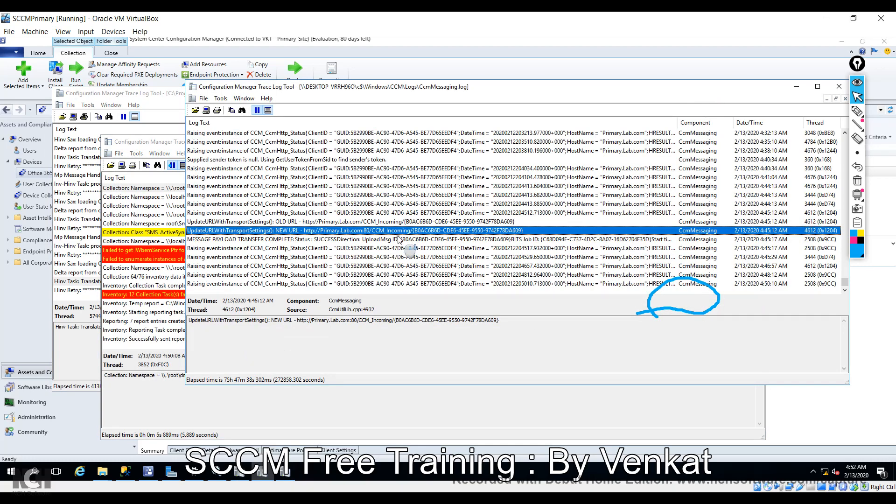
Inspect CcmMessaging's sender-token-null, 4:07:59 AM OLD URL and 3:54:45 AM raising event entries.
scroll(402, 242, "up", 3)
left_click(391, 240)
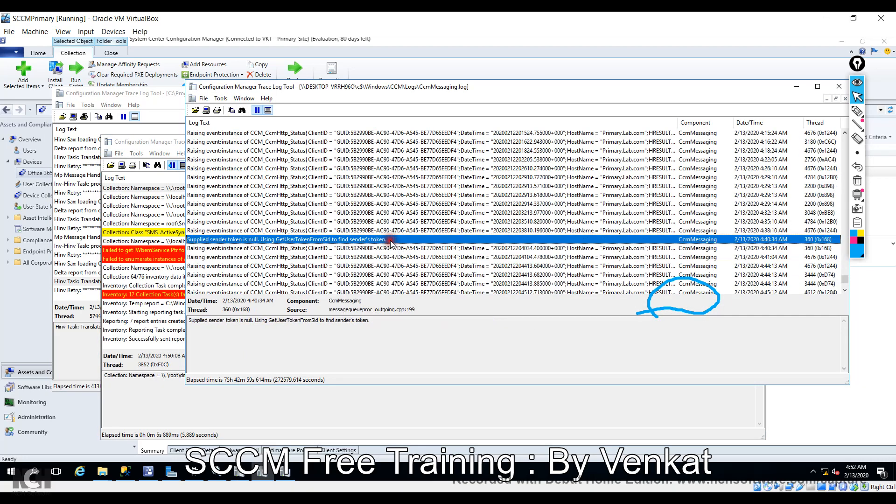
scroll(390, 242, "up", 5)
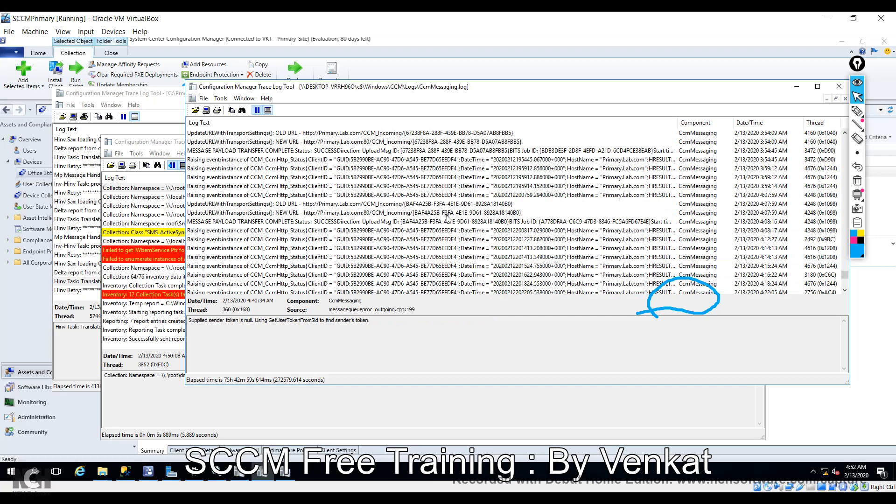
left_click(436, 204)
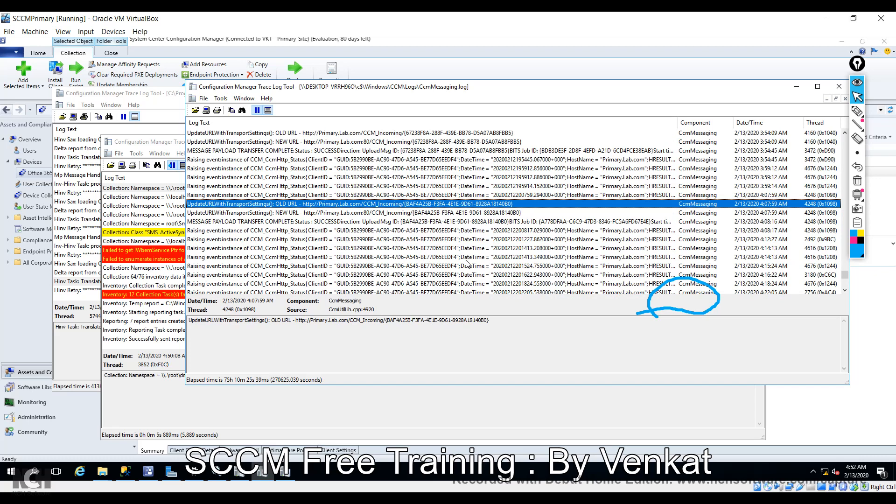
left_click(475, 160)
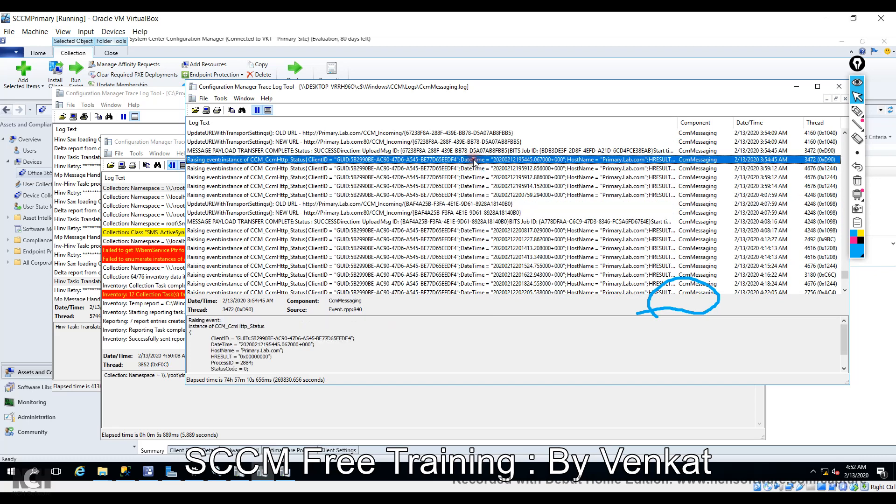
Recheck InventoryAgent.log's temp report and successfully sent report entries.
left_click(177, 286)
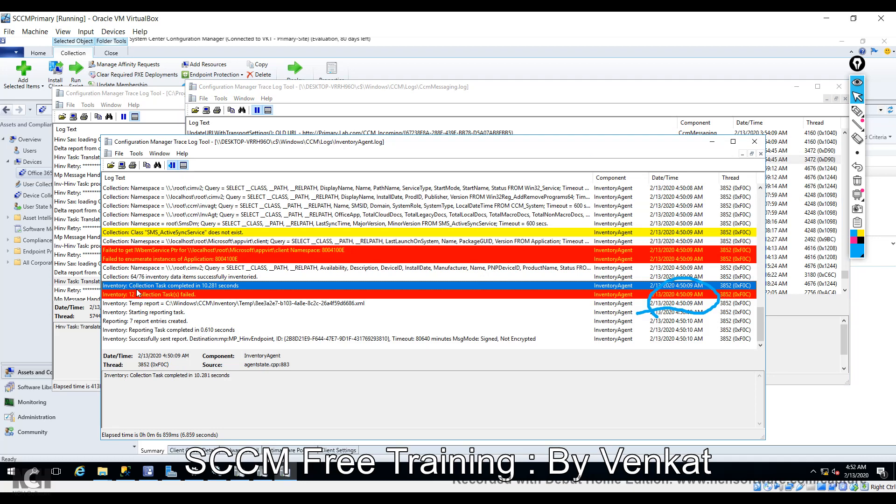
left_click(336, 306)
left_click(365, 339)
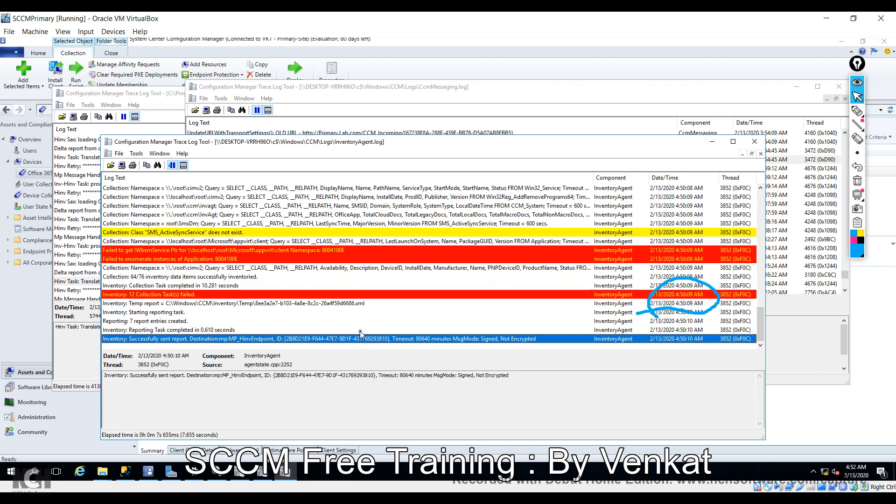
Review CcmMessaging.log's latest 4:50:10 AM entry and the NEW URL transport settings.
left_click(778, 169)
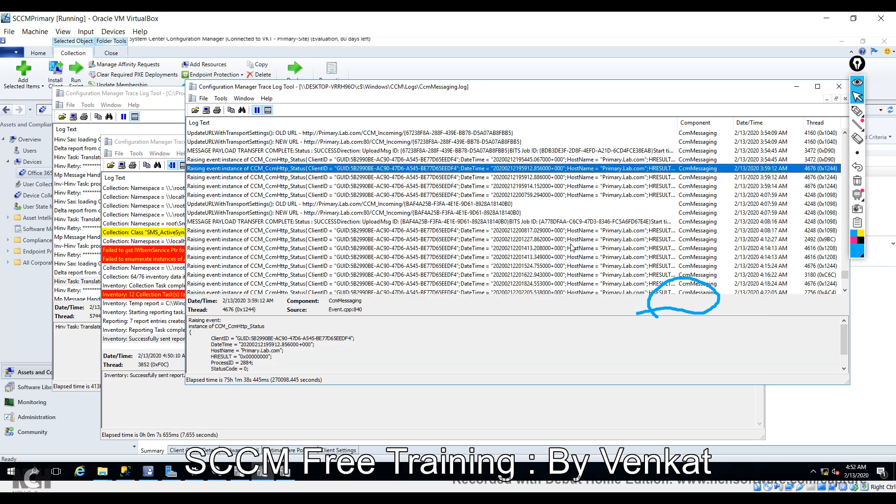
scroll(572, 247, "up", 5)
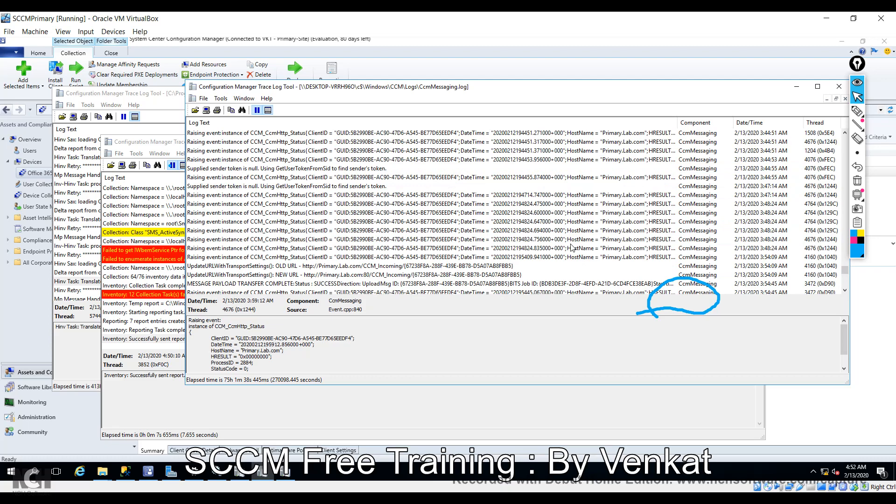
scroll(571, 248, "up", 6)
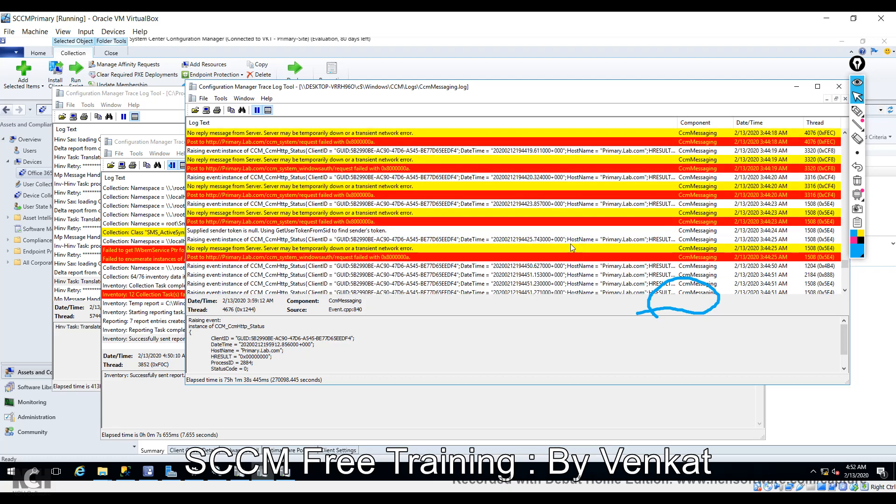
scroll(571, 243, "up", 6)
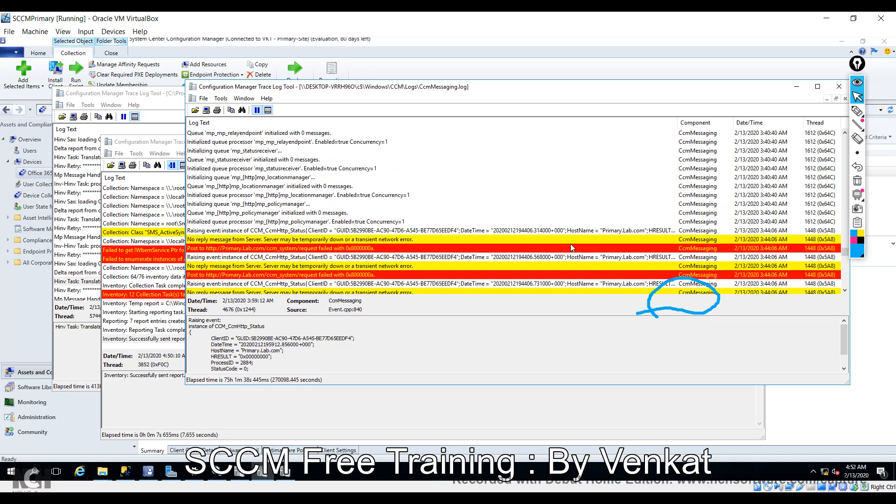
scroll(571, 244, "up", 10)
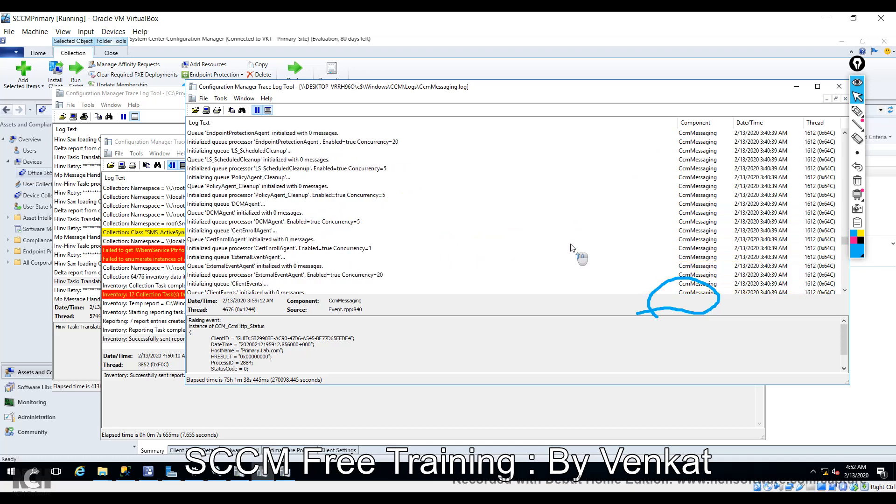
scroll(571, 246, "down", 15)
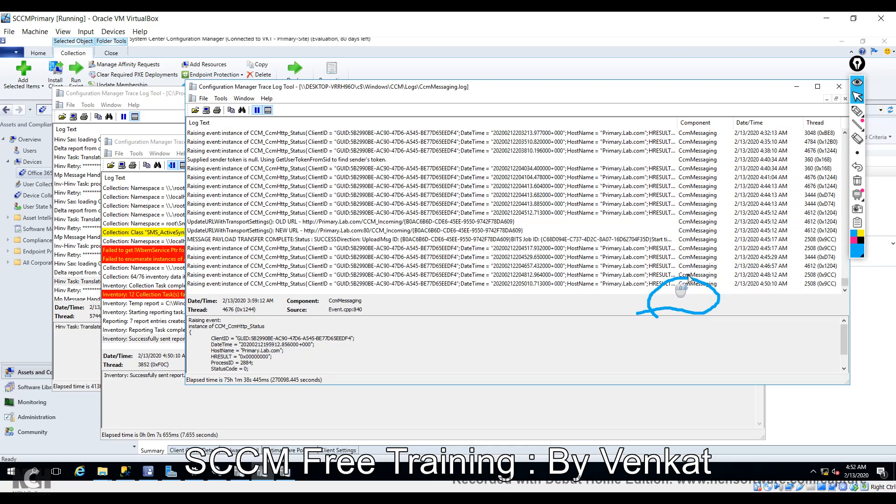
left_click(480, 284)
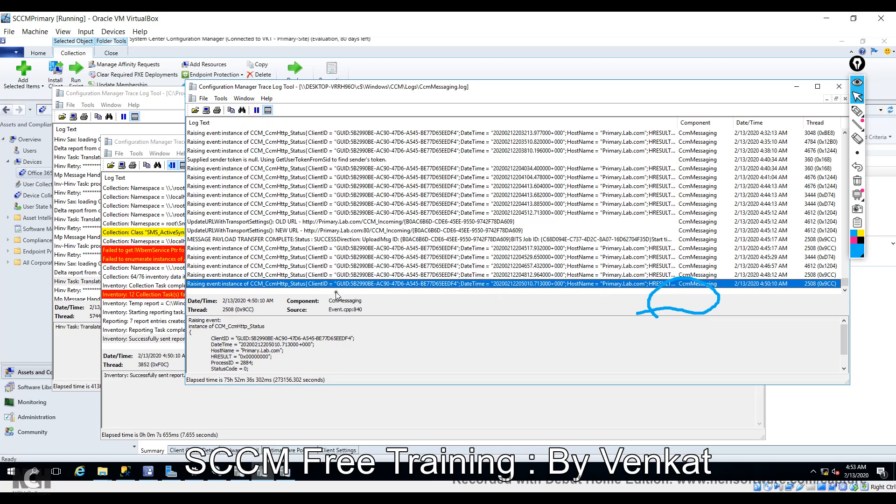
left_click(372, 231)
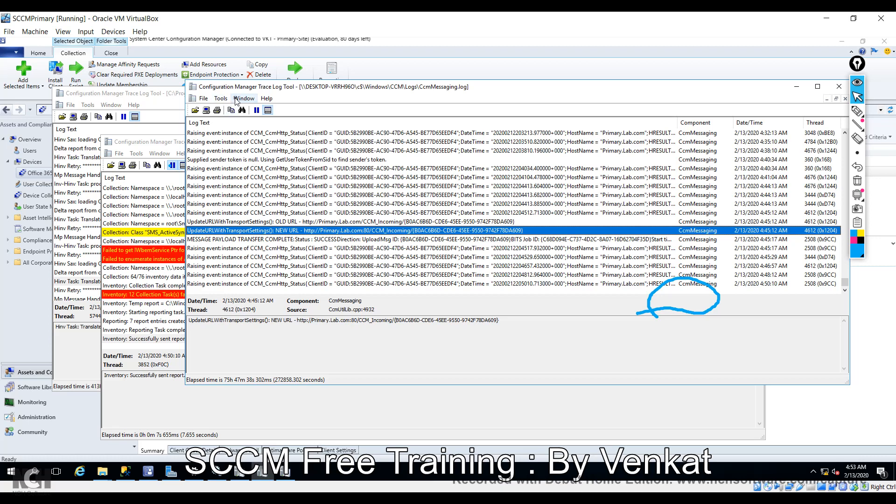
Open CMTrace's Tools menu, inspect the 4:44:13 AM raising event, and return to InventoryAgent.log.
left_click(219, 99)
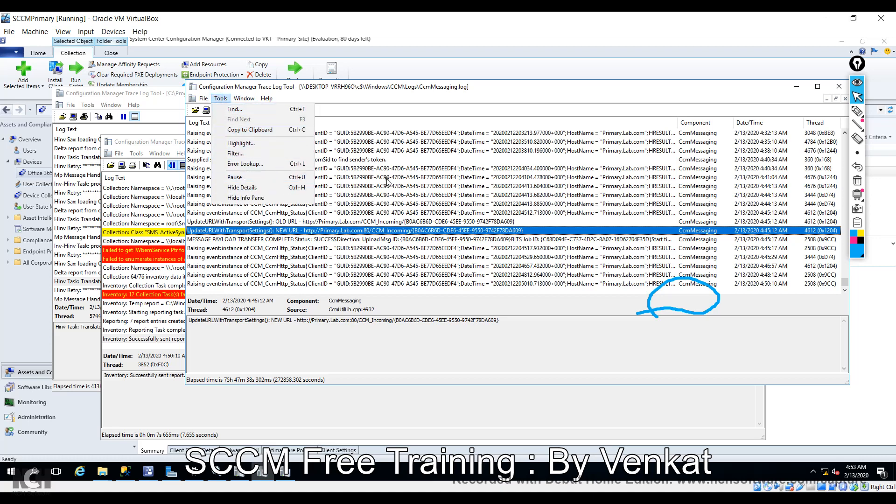
left_click(324, 185)
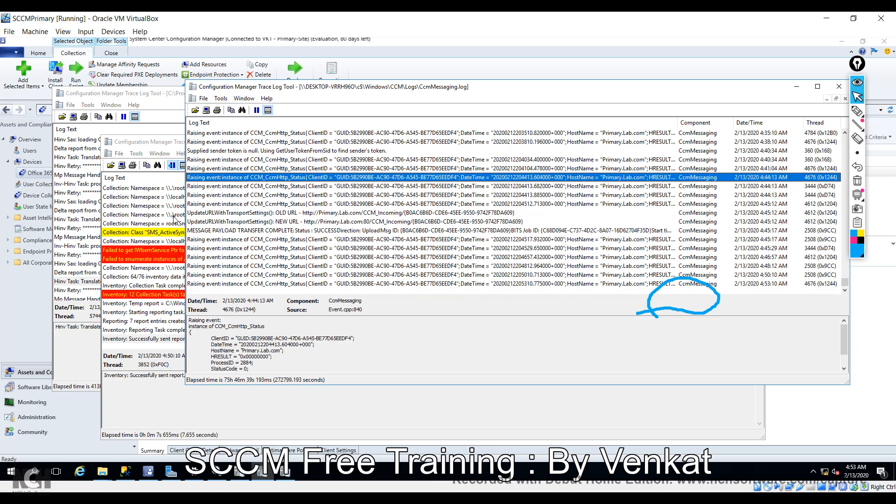
left_click(148, 199)
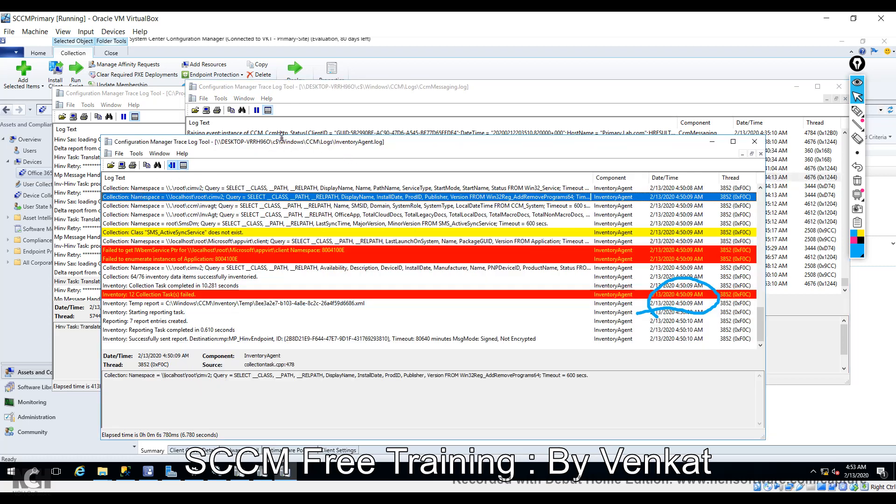
Select the newest 4:53:10 AM delta report from DESKTOP-VRRH96O in MP_Hinv.log.
left_click(163, 94)
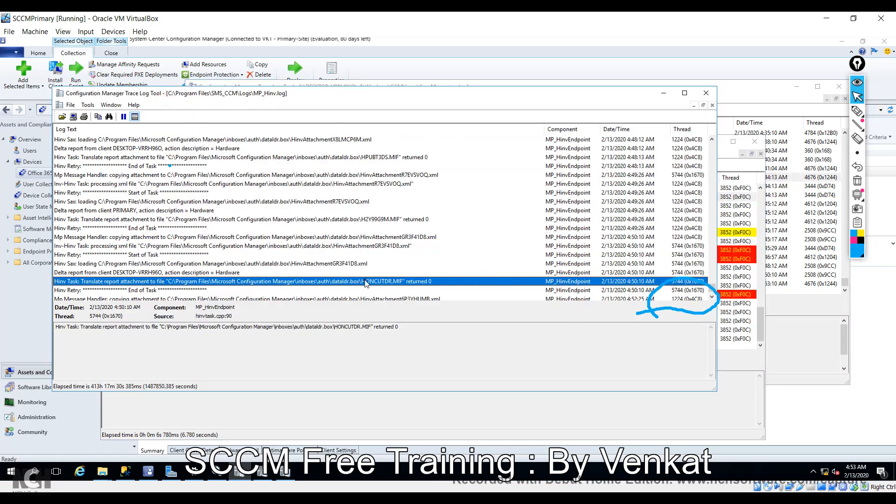
scroll(288, 209, "down", 5)
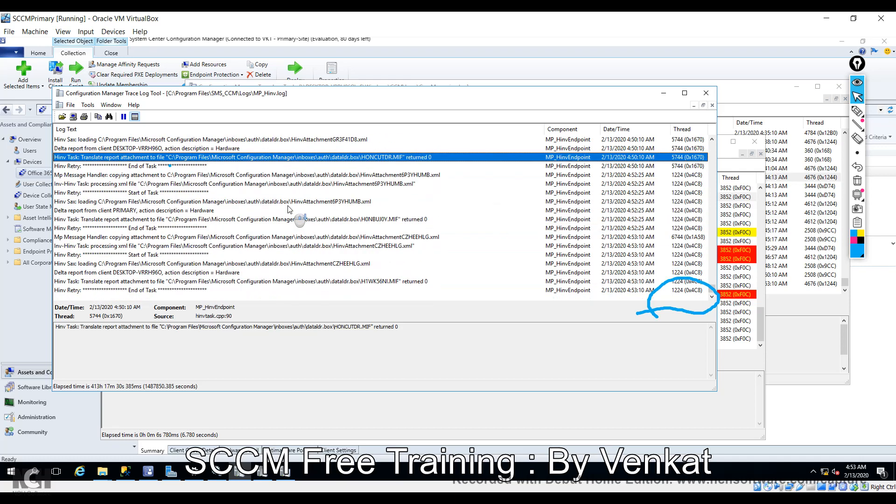
left_click(204, 274)
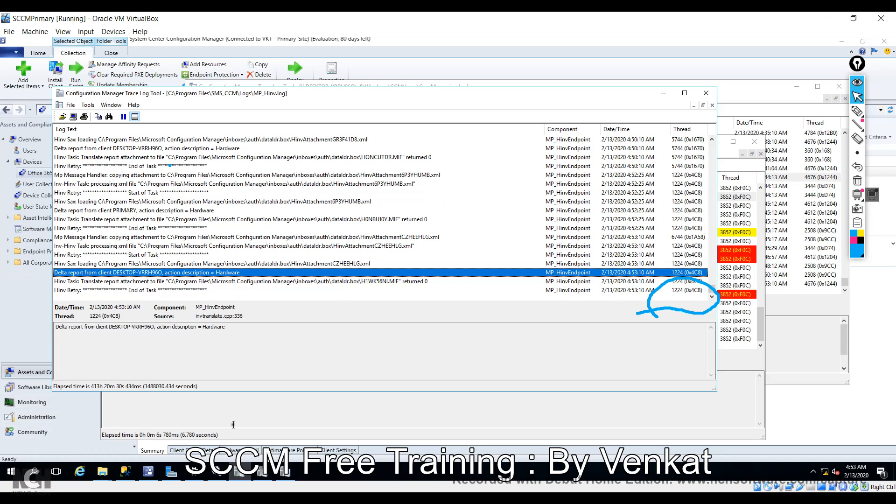
Open Resource Explorer for the DESKTOP-VRRH96O device from the Configuration Manager console.
left_click(16, 319)
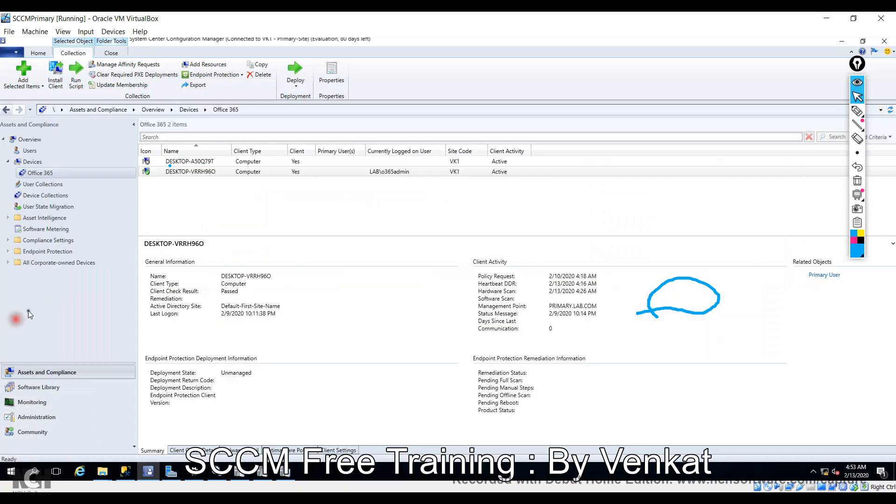
right_click(202, 174)
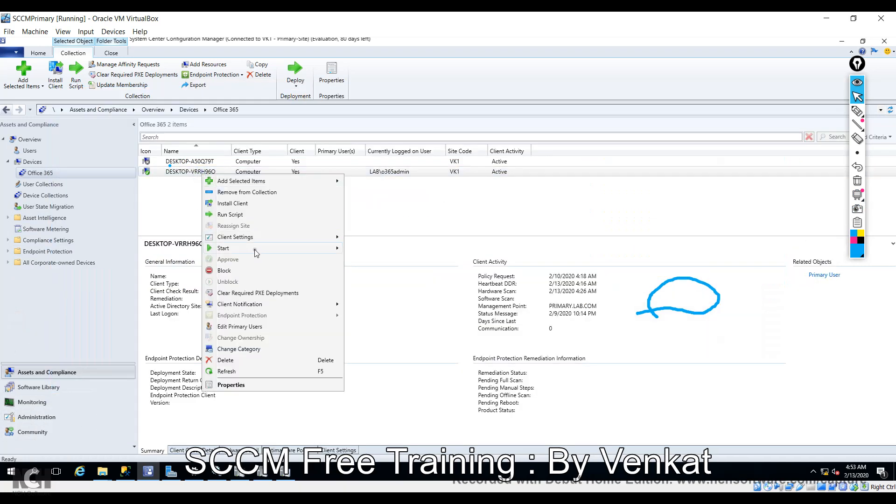
mouse_move(256, 250)
left_click(415, 247)
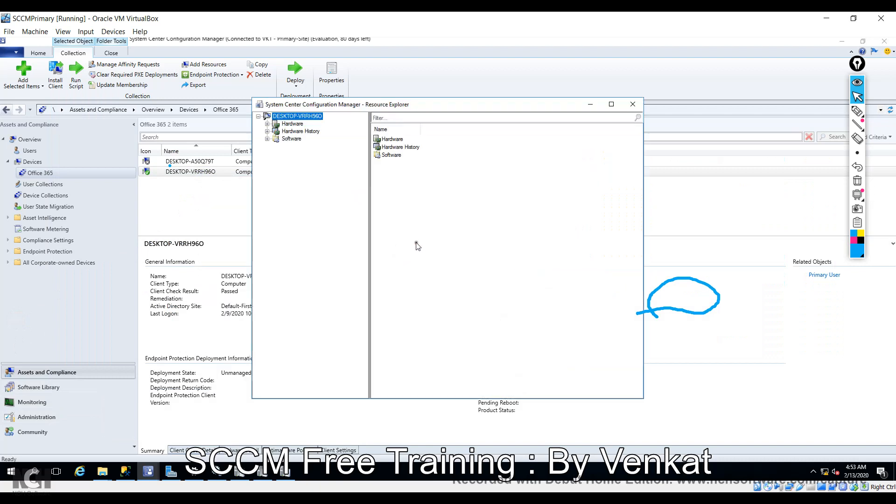
Expand Hardware, show the Desktop inventory per user account, and widen the tree pane.
left_click(267, 124)
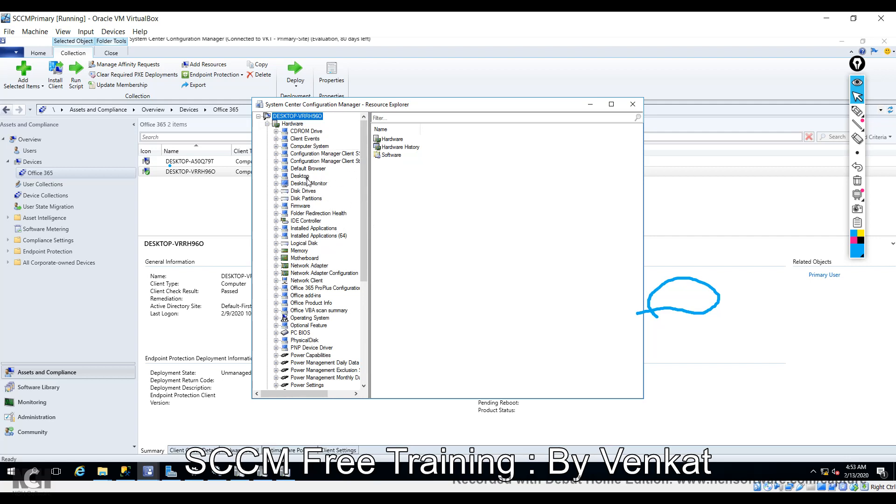
left_click(858, 138)
left_click(687, 322)
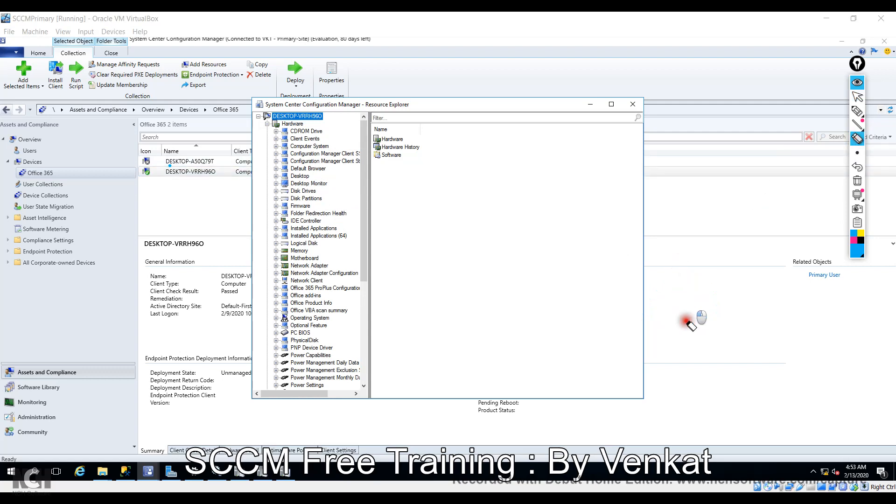
left_click(858, 96)
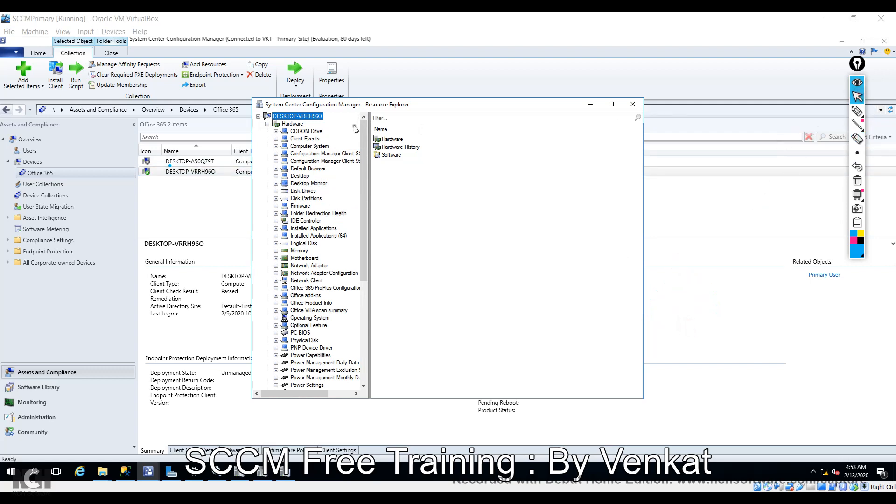
left_click(287, 177)
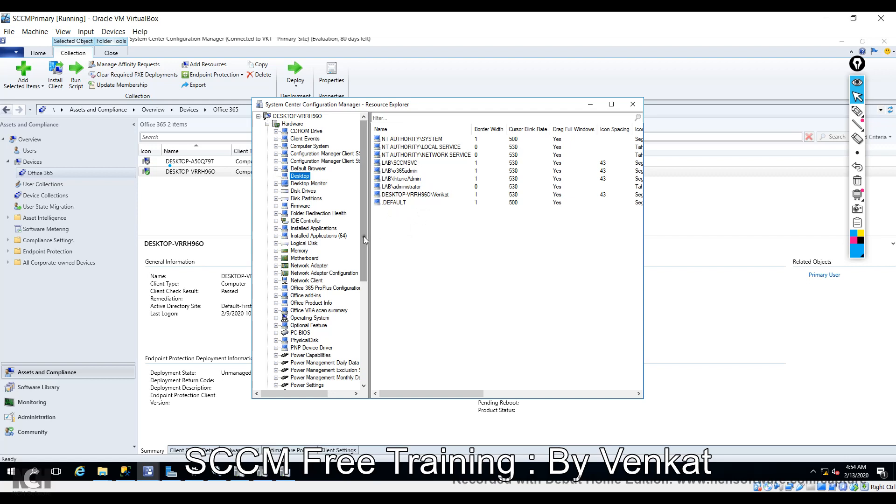
mouse_move(363, 237)
left_mouse_down()
mouse_move(366, 258)
mouse_move(366, 234)
left_mouse_up()
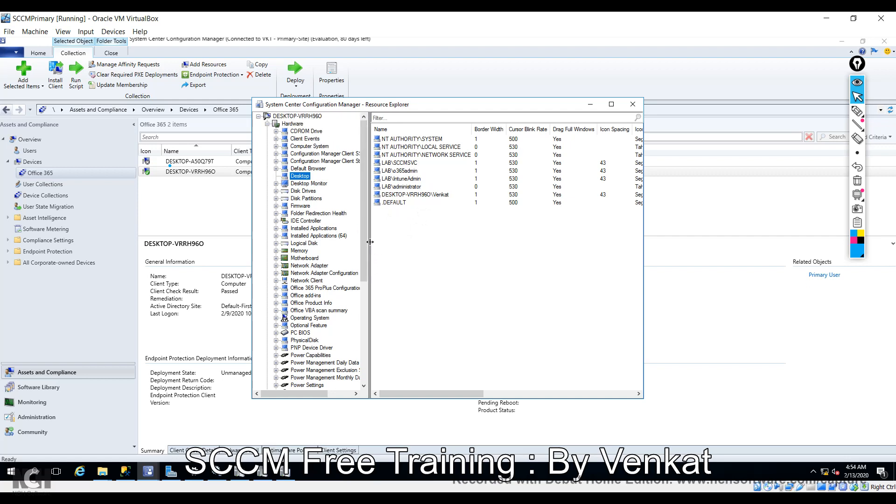
left_click_drag(370, 234, 409, 324)
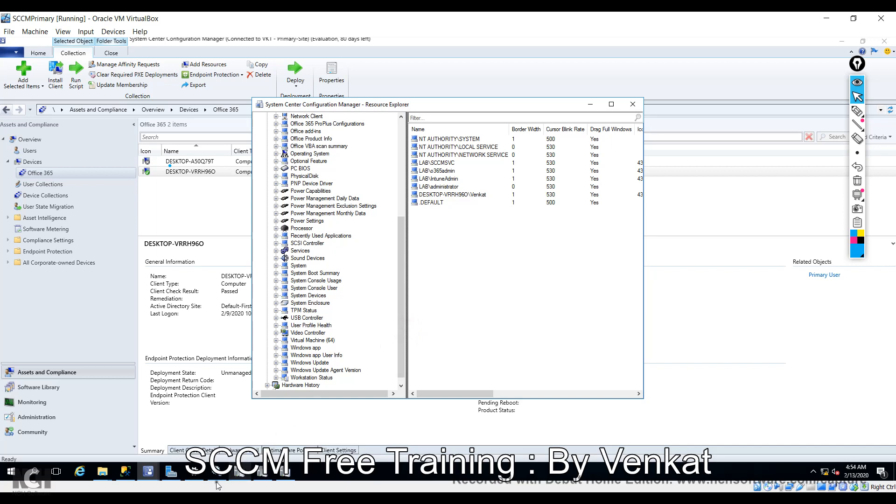
Select Top 1000 Rows from dbo.v_GS_DESKTOP in SSMS and compare its 9 rows with Resource Explorer.
left_click(125, 471)
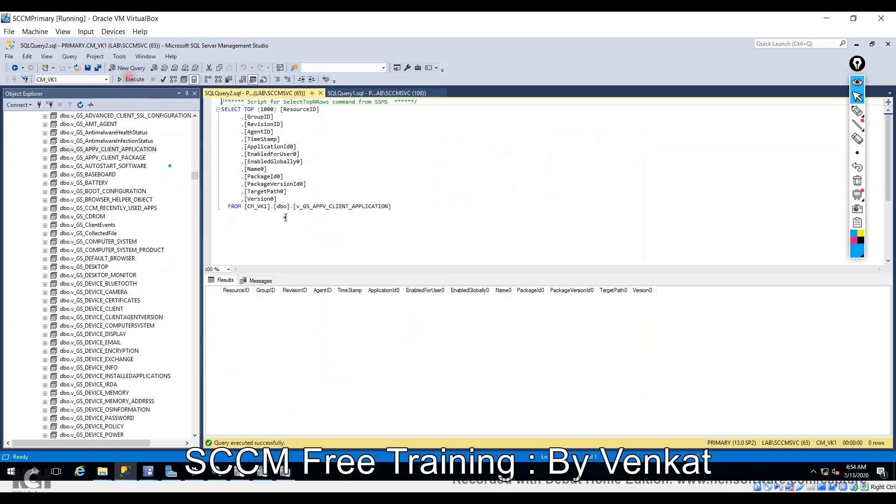
left_click(112, 191)
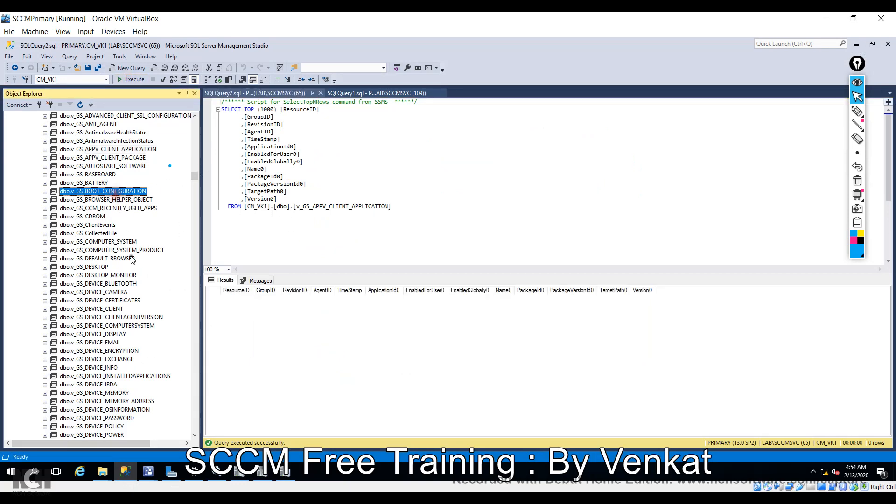
scroll(132, 258, "down", 2)
scroll(132, 258, "down", 1)
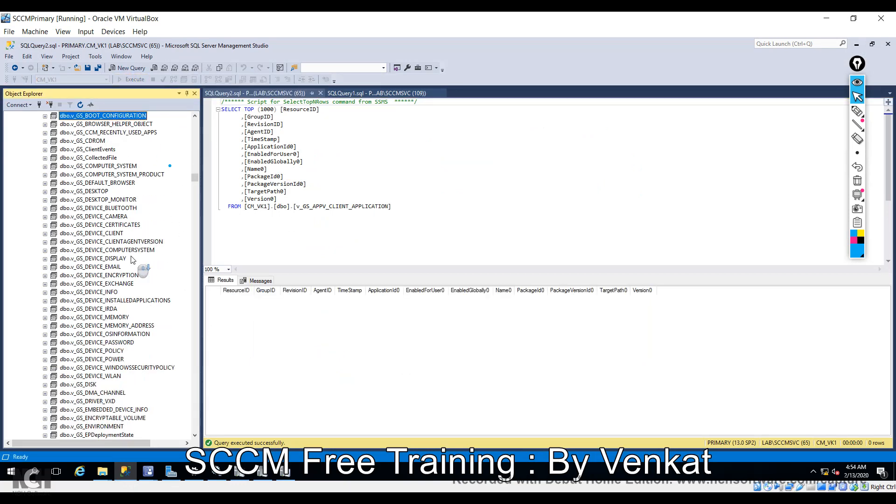
left_click(95, 192)
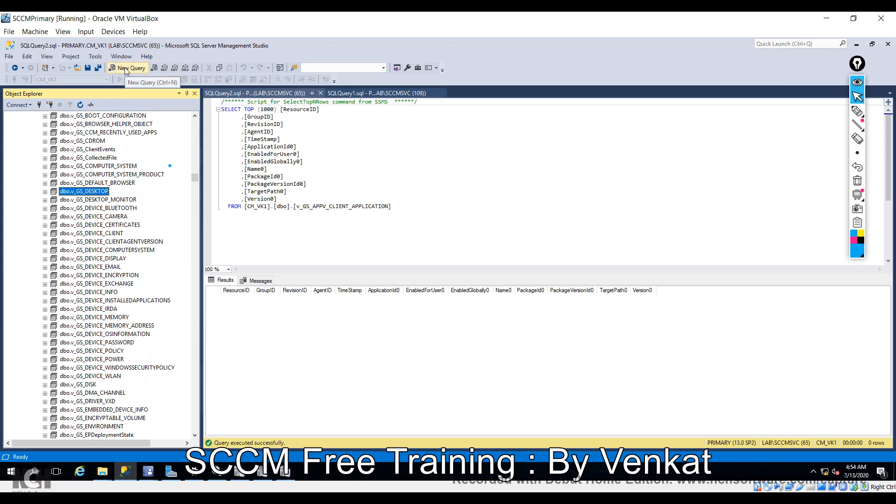
right_click(86, 193)
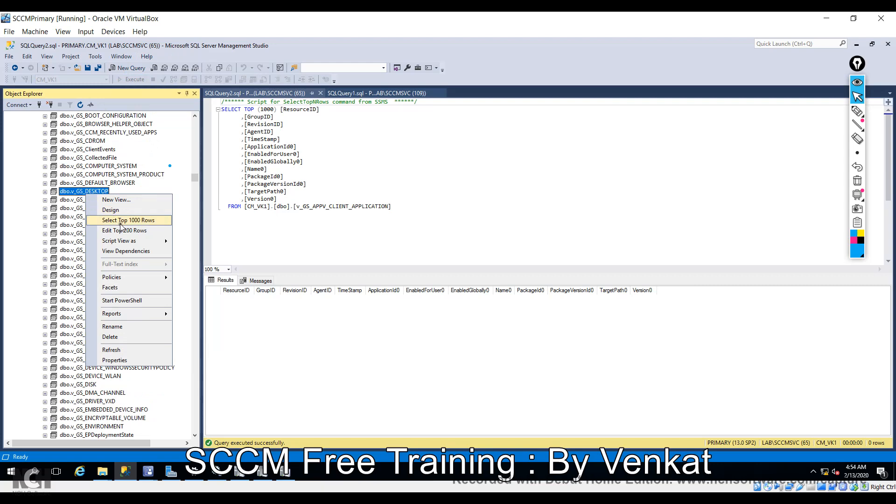
left_click(121, 222)
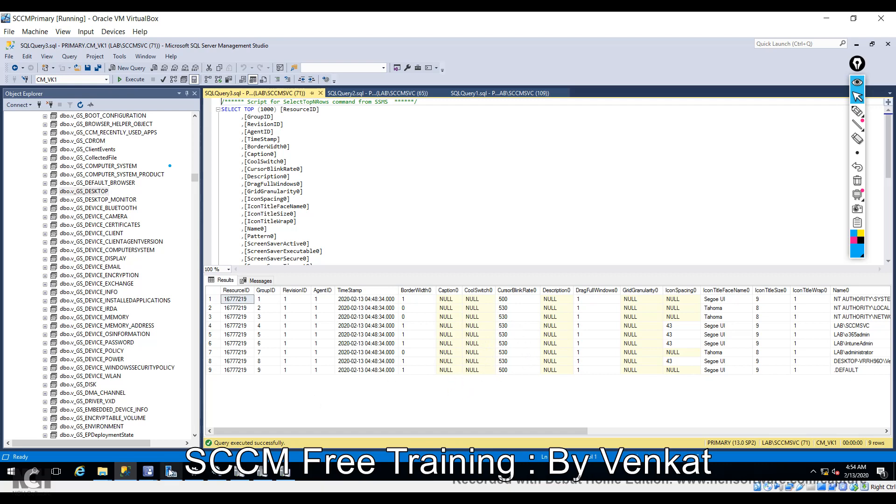
left_click(148, 475)
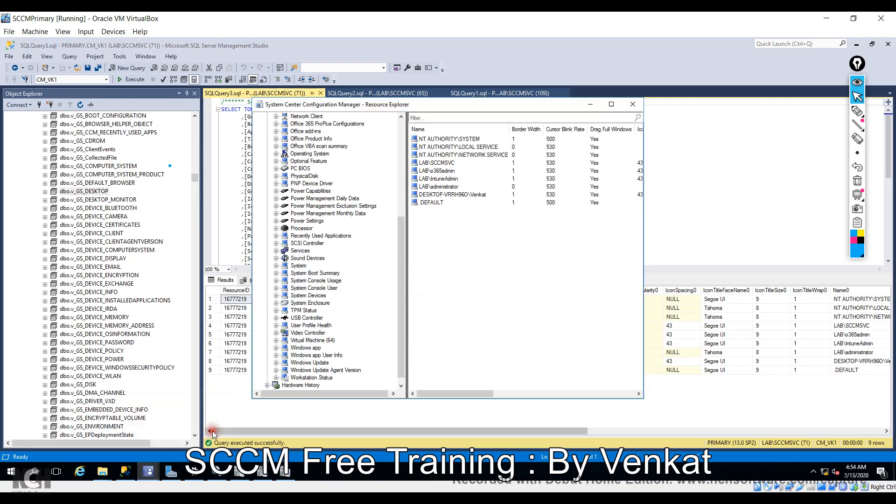
Bring the main Configuration Manager console with the Office 365 collection back to front.
left_click(103, 422)
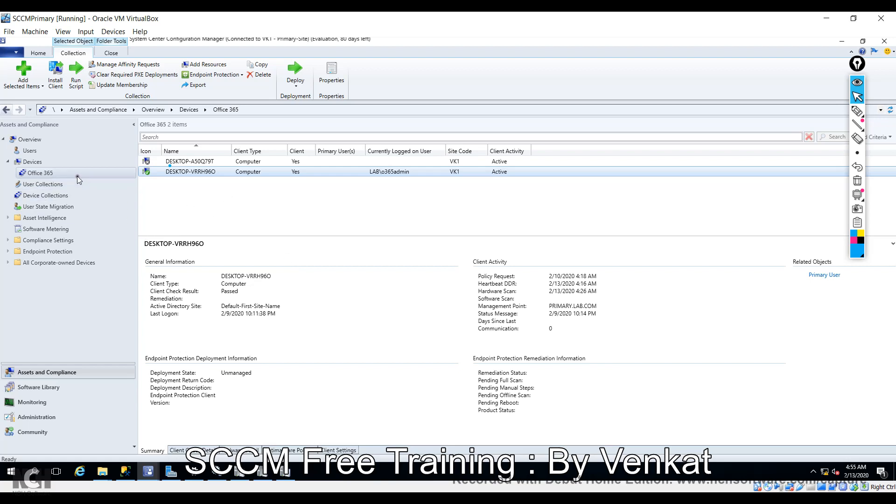
Open the Default Client Settings properties from the Administration workspace.
left_click(72, 417)
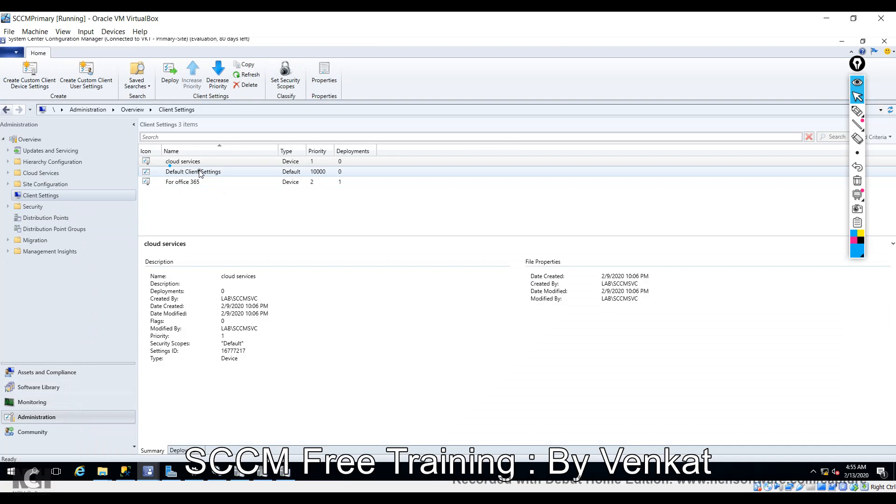
right_click(200, 174)
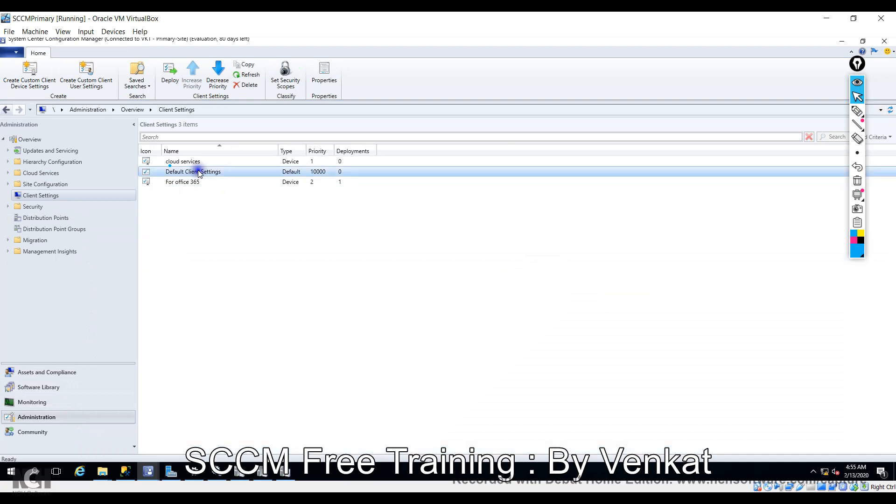
left_click(236, 177)
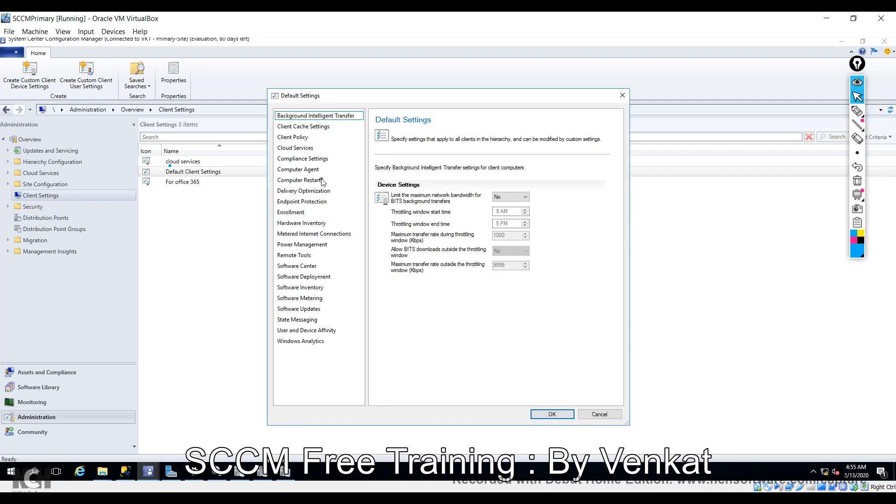
From Hardware Inventory's Set Classes list, open the Add Hardware Inventory Class dialog.
left_click(309, 223)
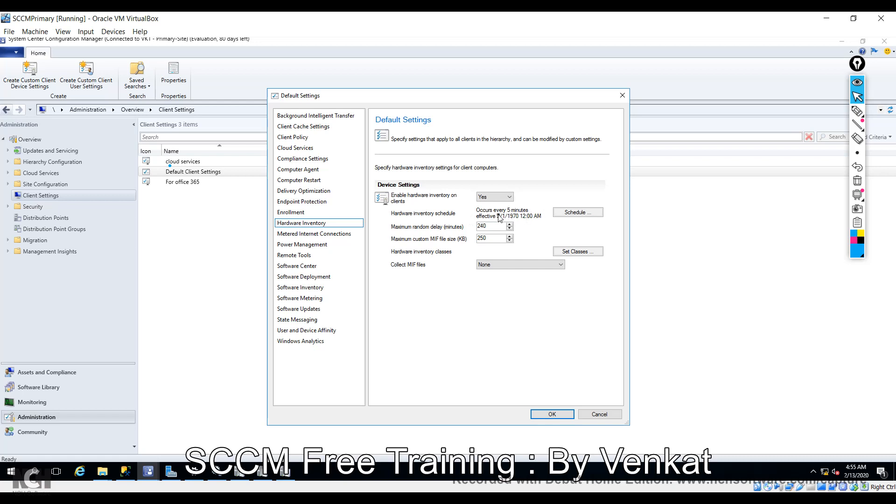
left_click(579, 251)
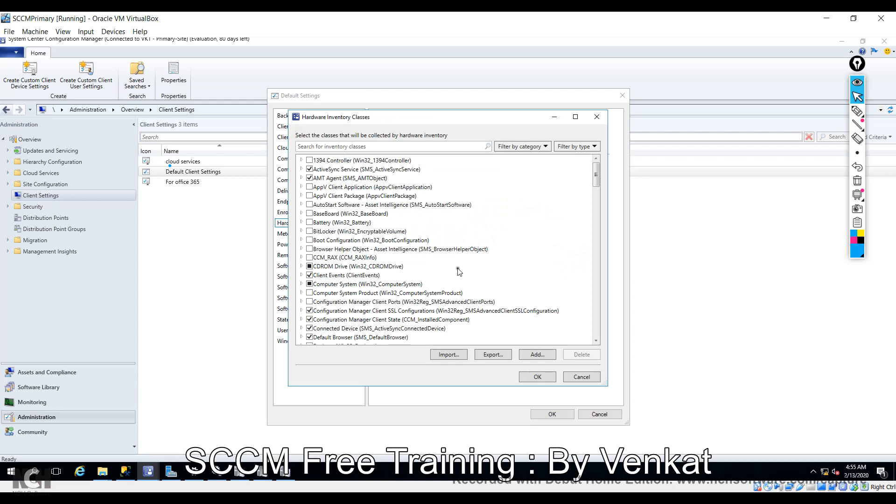
left_click(536, 353)
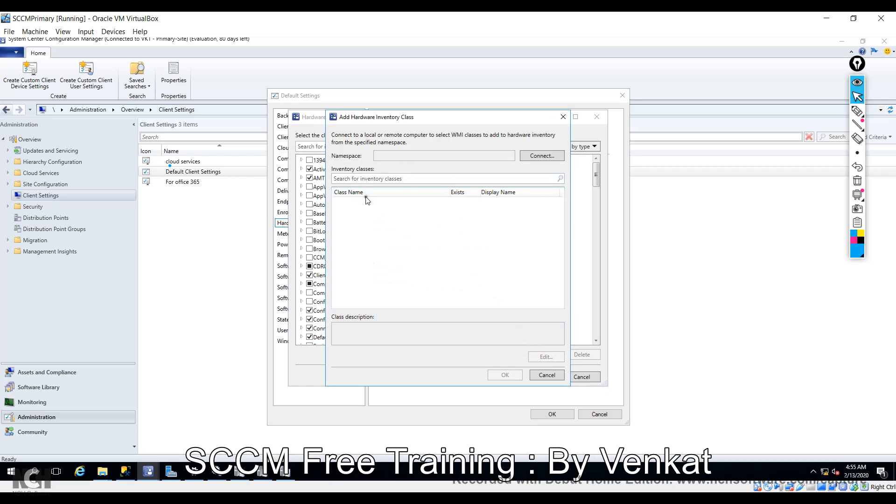
In Connect to WMI, replace the computer name Primary with 'desktop', keeping namespace root\cimv2.
left_click(543, 156)
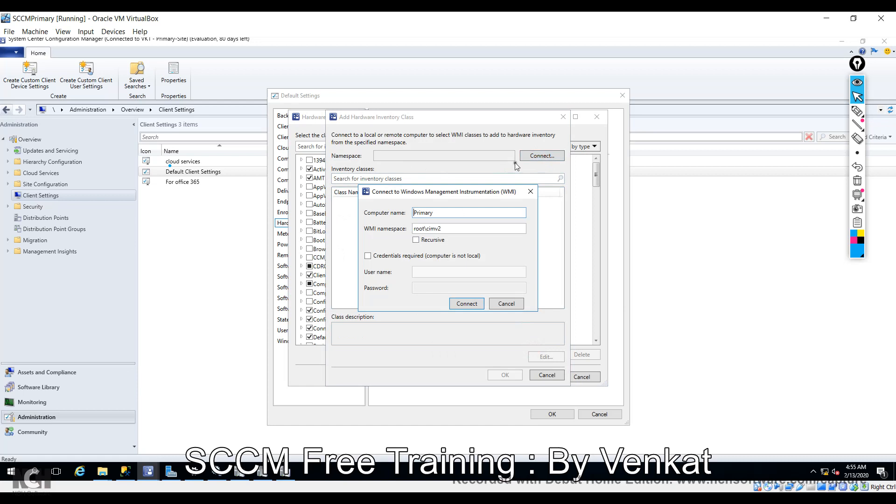
double_click(450, 212)
type("c")
left_click(102, 472)
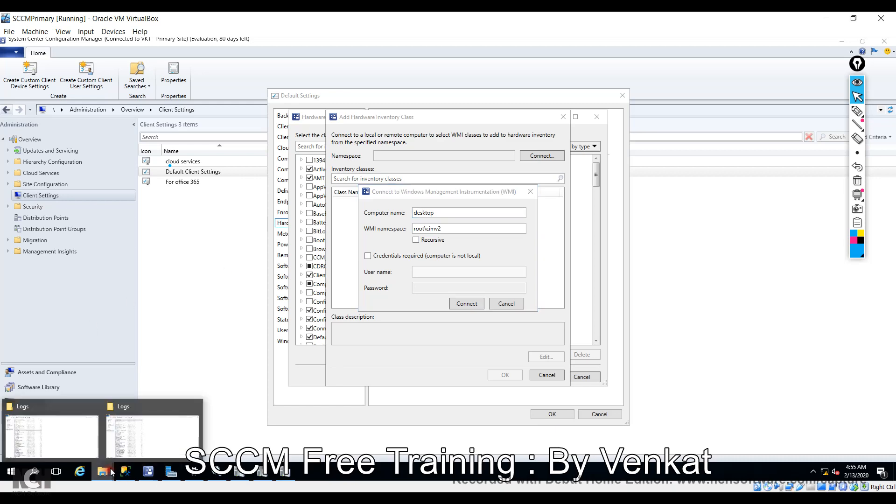
Copy hostname DESKTOP-VRRH96O from the CCM Logs folder path and select the WMI Computer name field.
left_click(139, 443)
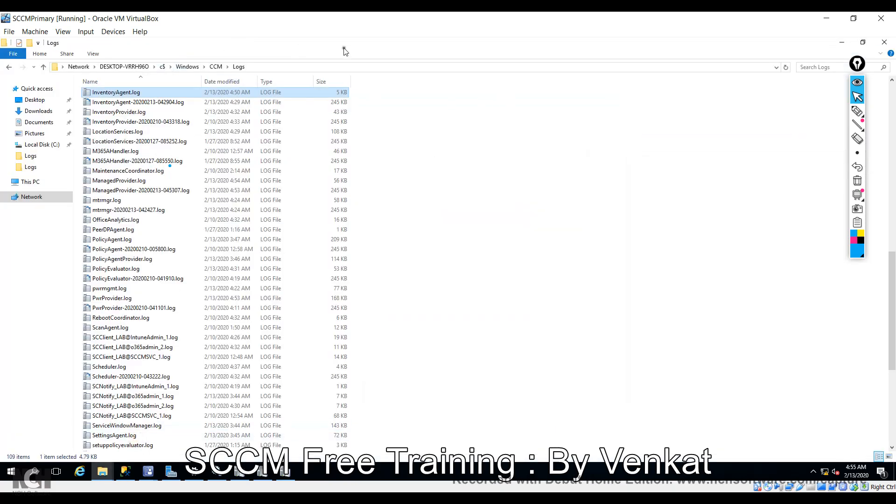
left_click(315, 66)
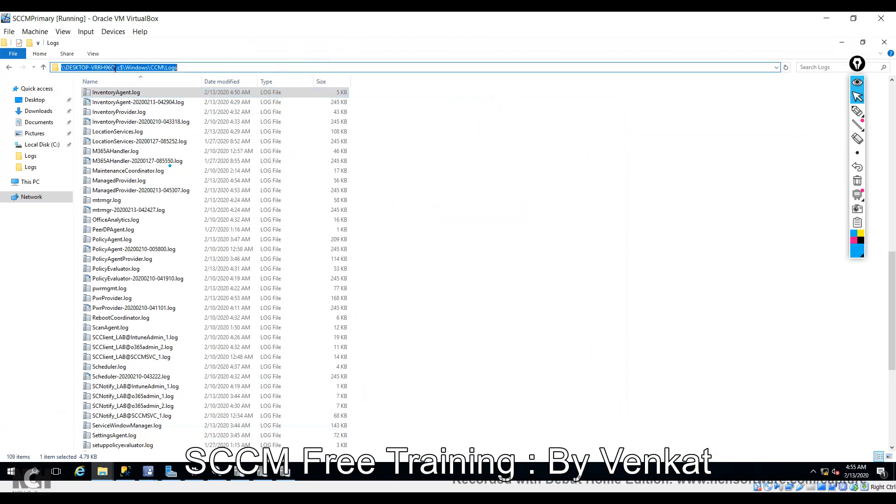
left_click_drag(115, 69, 66, 65)
key("ctrl+c")
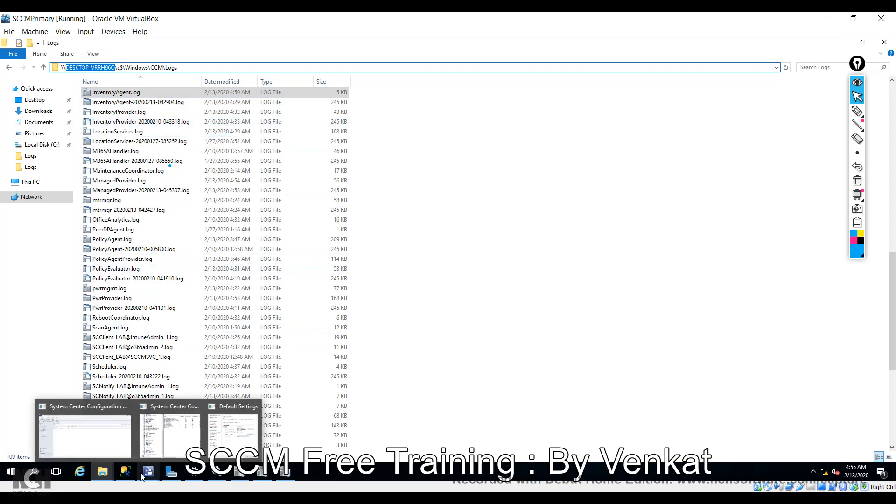
left_click(222, 432)
double_click(466, 213)
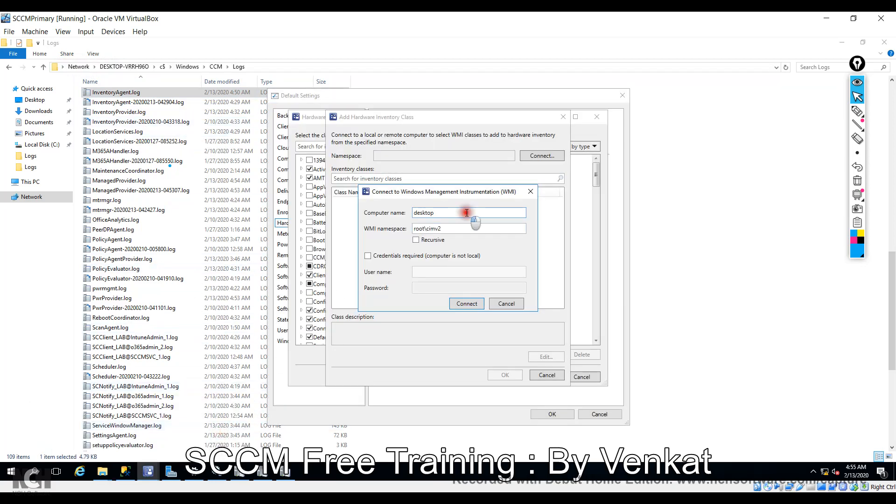
Paste DESKTOP-VRRH96O as computer name, connect to root\cimv2, and tick SMS_RegLookupEntry to add it.
key("ctrl+v")
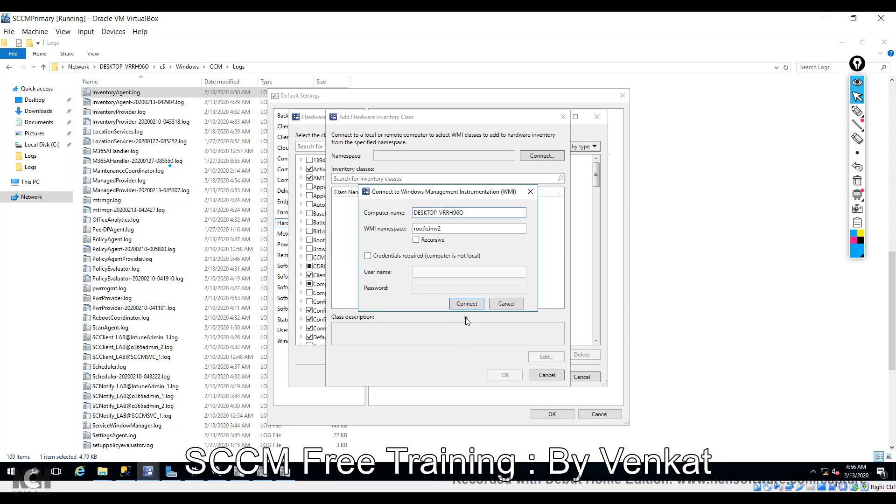
left_click(466, 304)
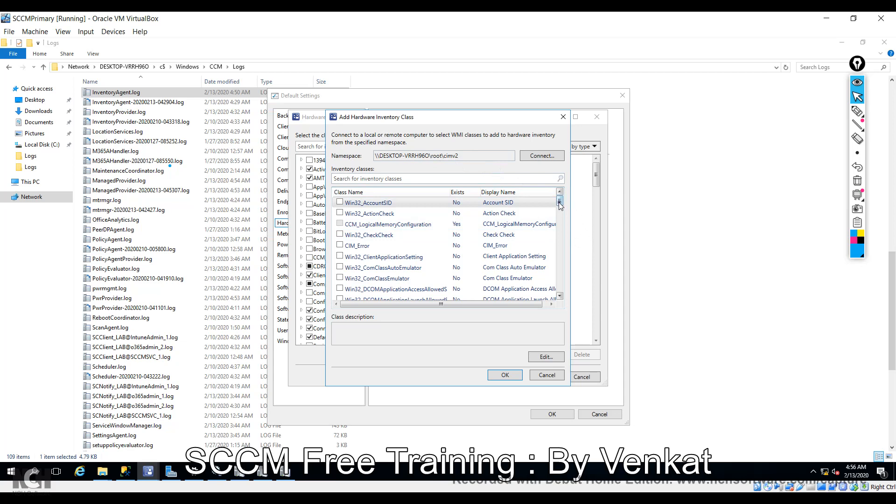
left_click_drag(560, 206, 568, 234)
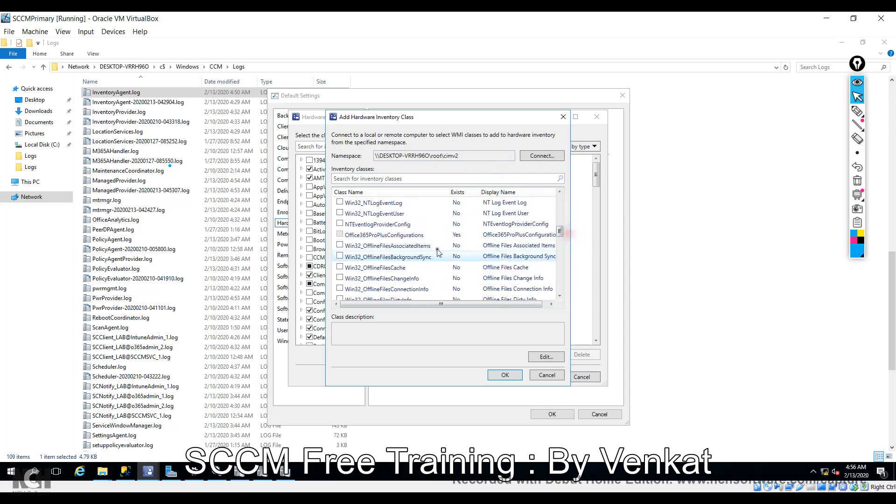
left_click_drag(560, 232, 567, 258)
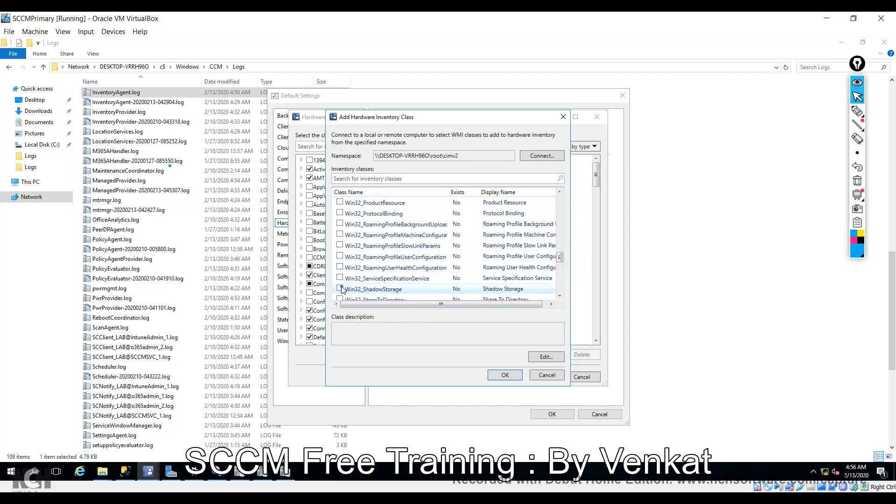
scroll(463, 247, "down", 2)
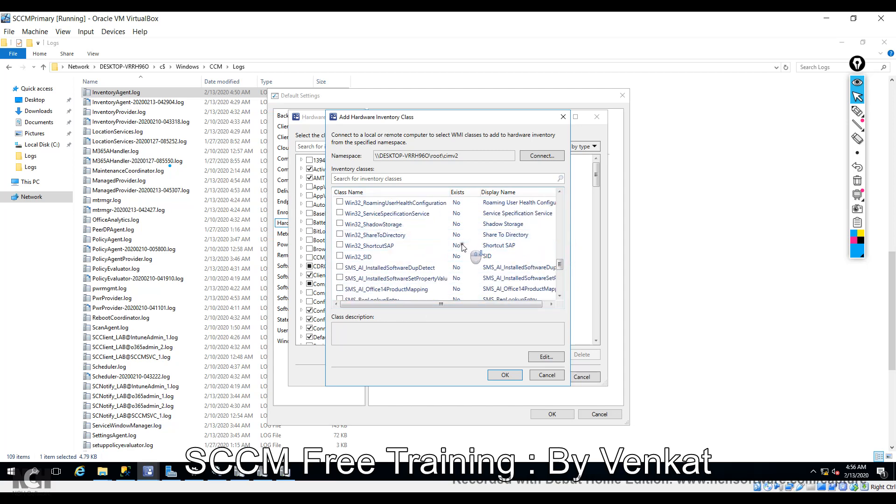
scroll(463, 248, "down", 1)
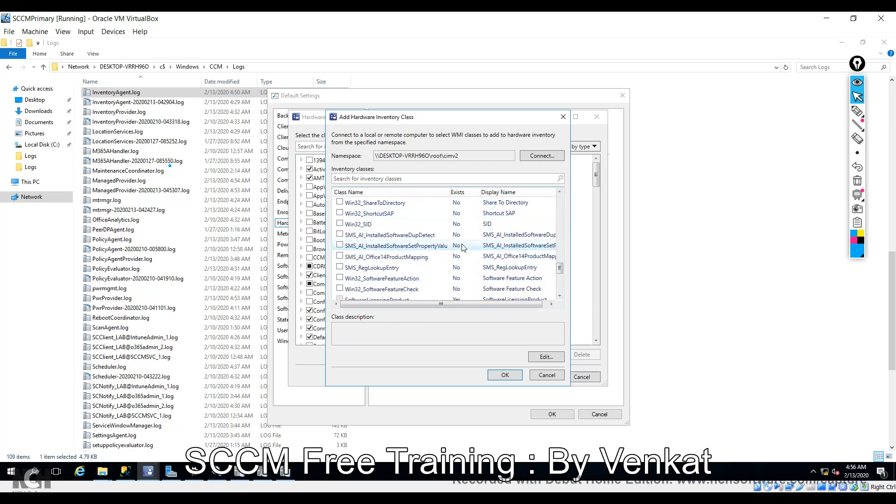
left_click(339, 268)
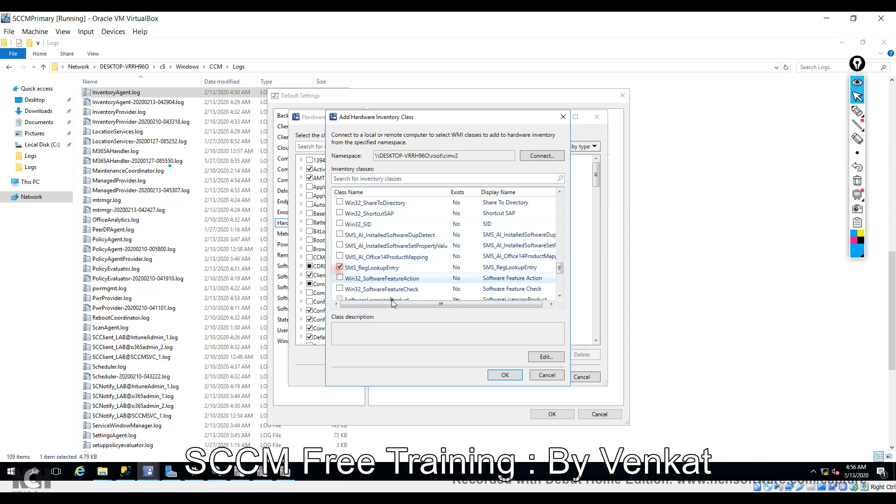
left_click(507, 375)
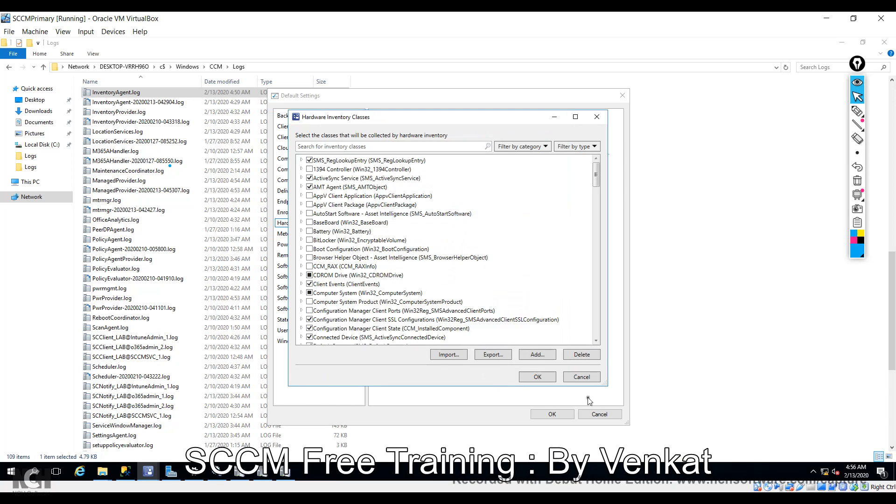
Expand SMS_RegLookupEntry to review its collected properties, then accept the hardware inventory class changes.
left_click(302, 160)
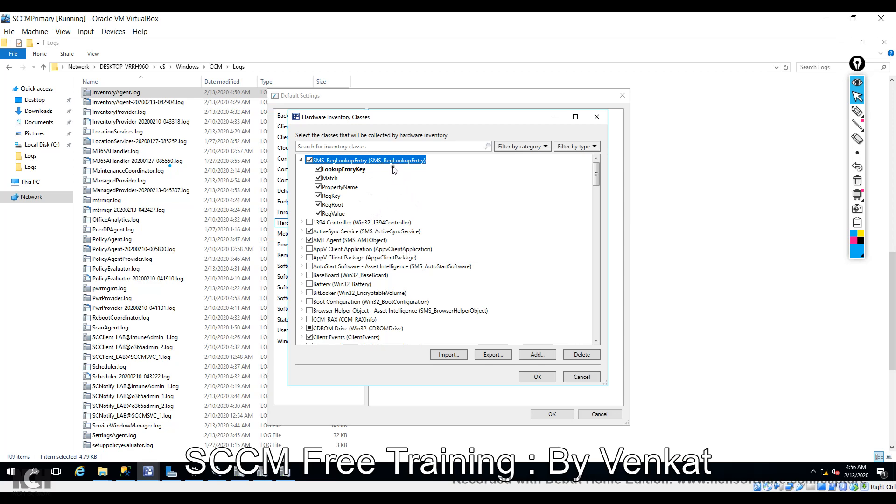
left_click(537, 377)
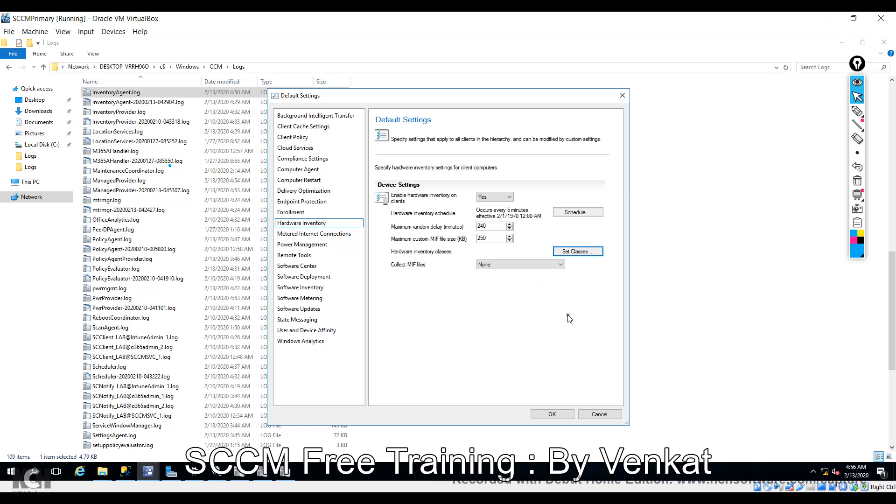
Leave Collect MIF files set to None and bring the MP_Hinv.log trace back into view.
left_click(532, 264)
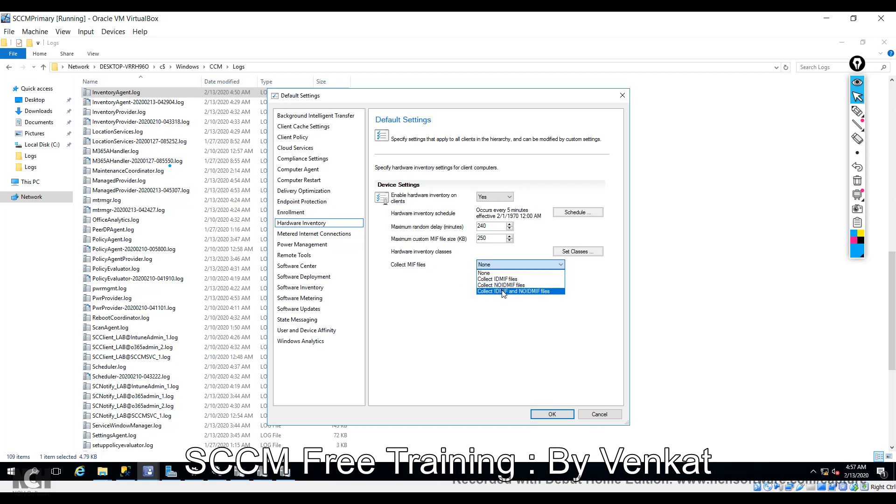
left_click(517, 356)
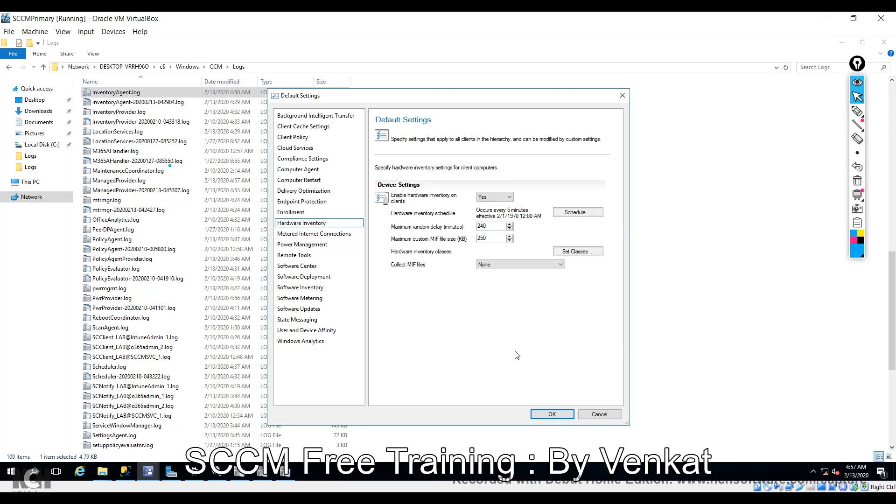
left_click(240, 471)
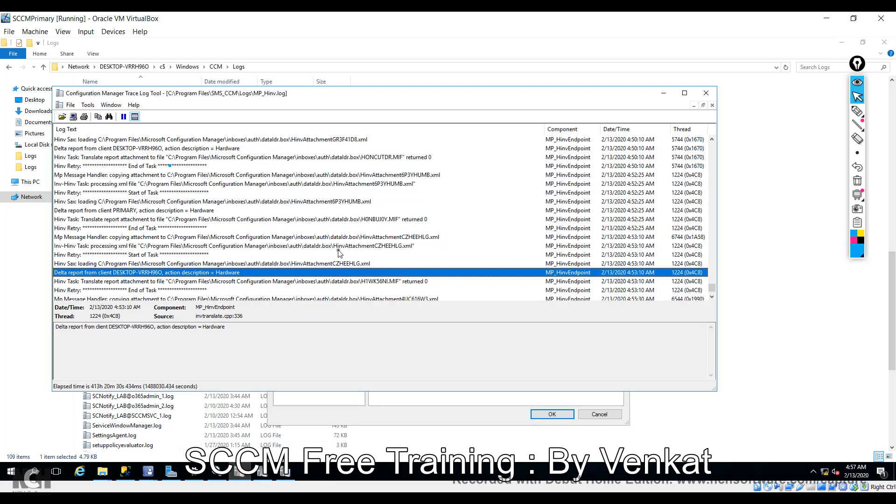
Review MP_Hinv.log delta reports from PRIMARY and DESKTOP-VRRH96O plus the CZHEEHLG.xml copy entry, then minimize CMTrace.
left_click(304, 210)
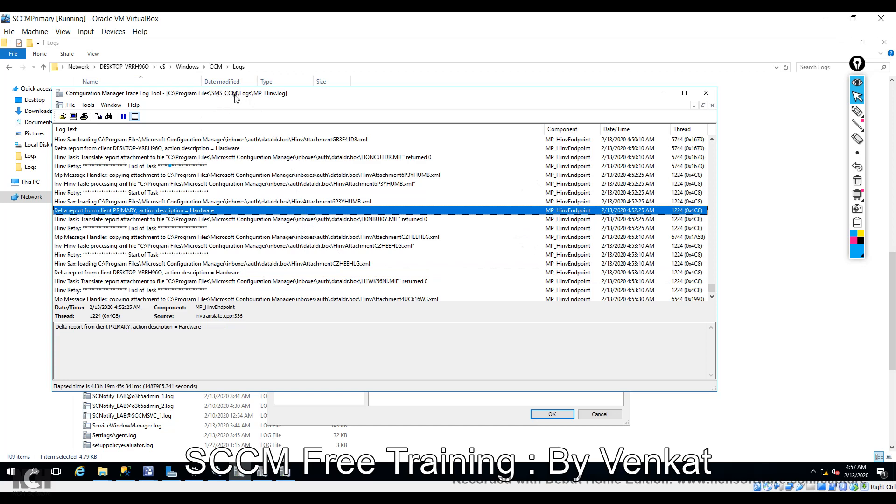
left_click(299, 237)
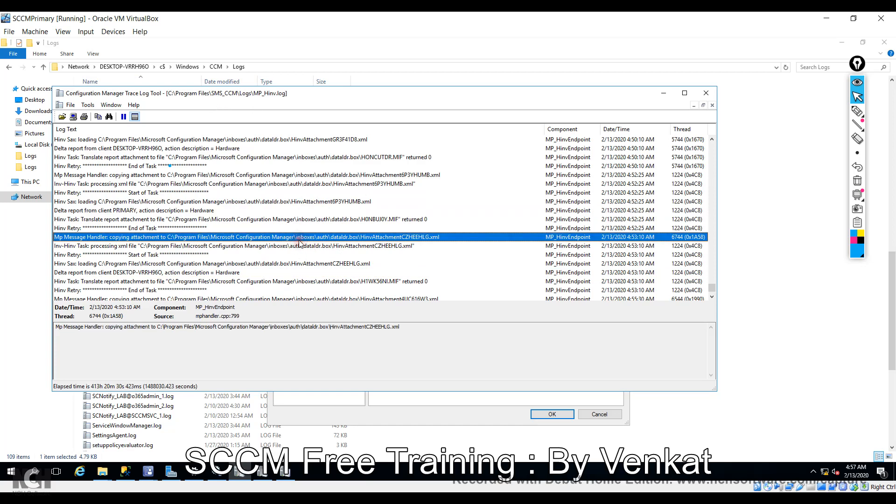
scroll(300, 244, "down", 4)
scroll(300, 244, "down", 1)
left_click(193, 273)
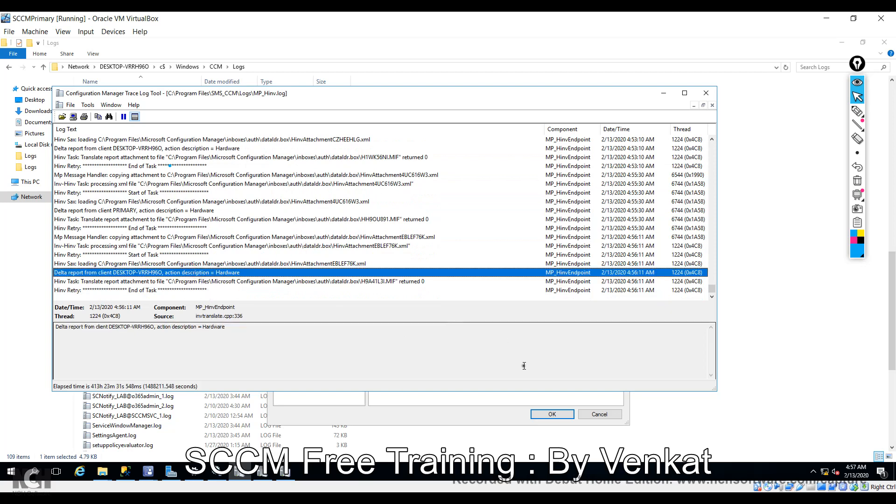
left_click(664, 93)
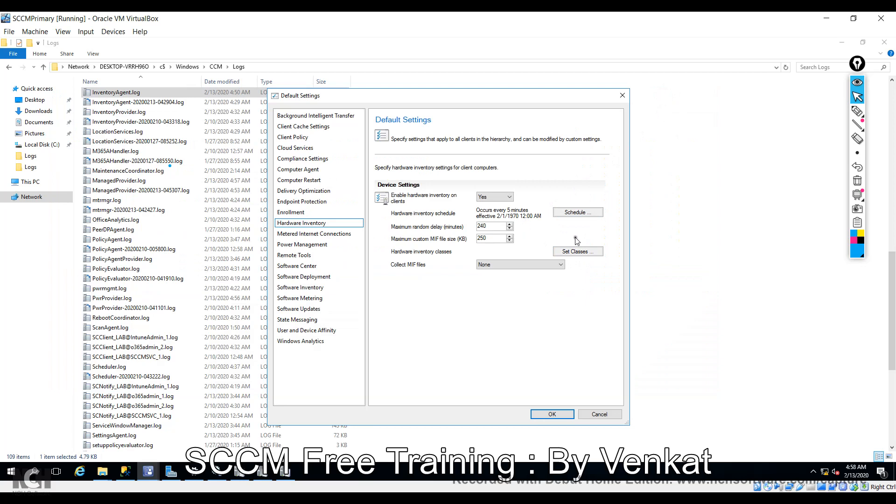
Reopen Set Classes, cancel without discarding, then confirm the classes and Default Settings with OK.
left_click(567, 253)
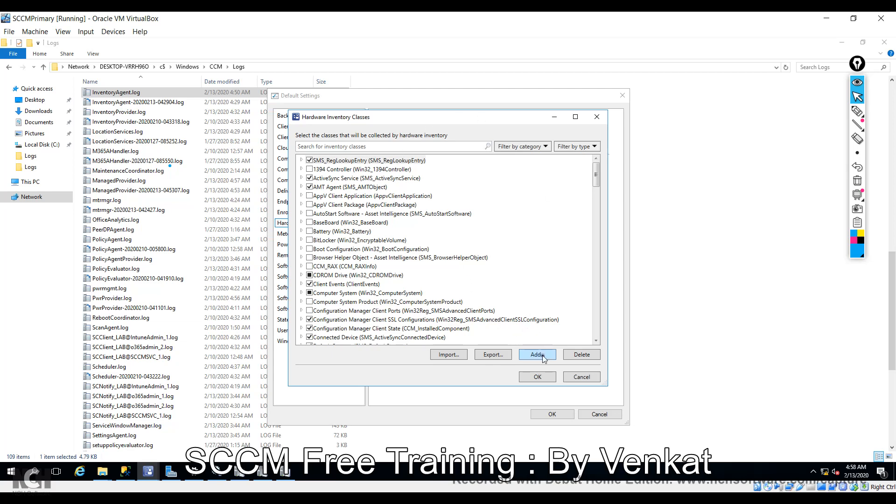
left_click(587, 376)
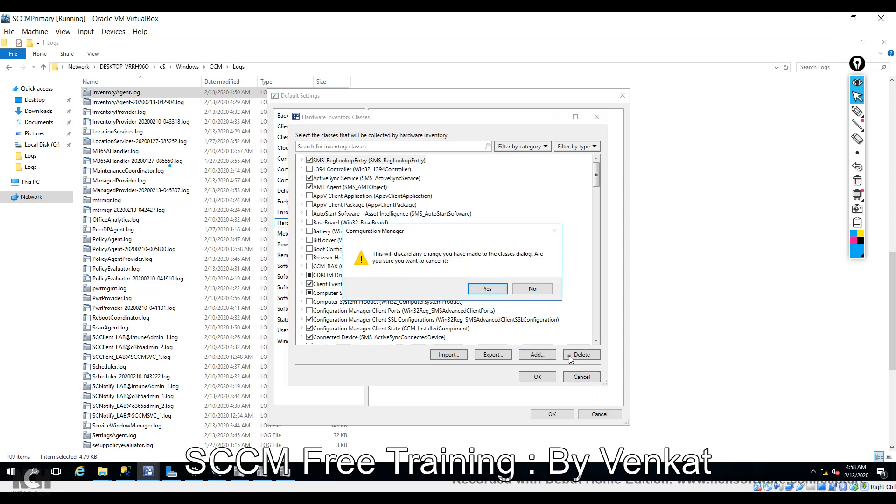
left_click(535, 289)
left_click(537, 376)
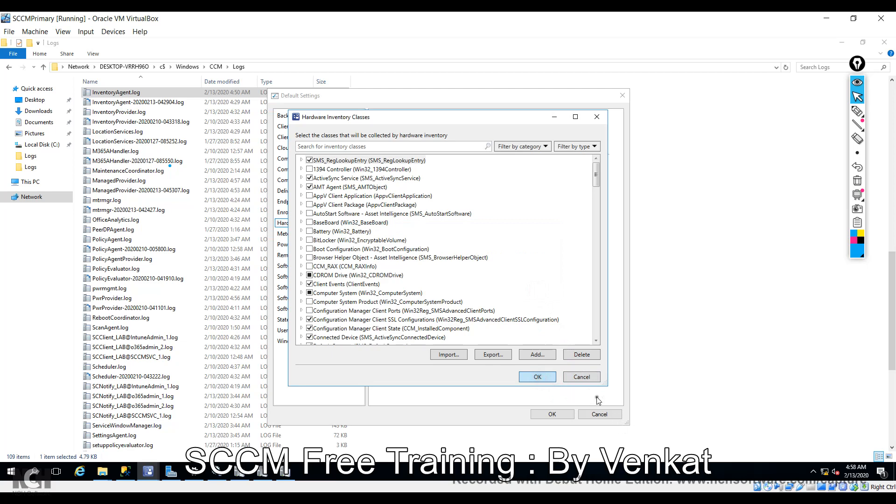
left_click(549, 415)
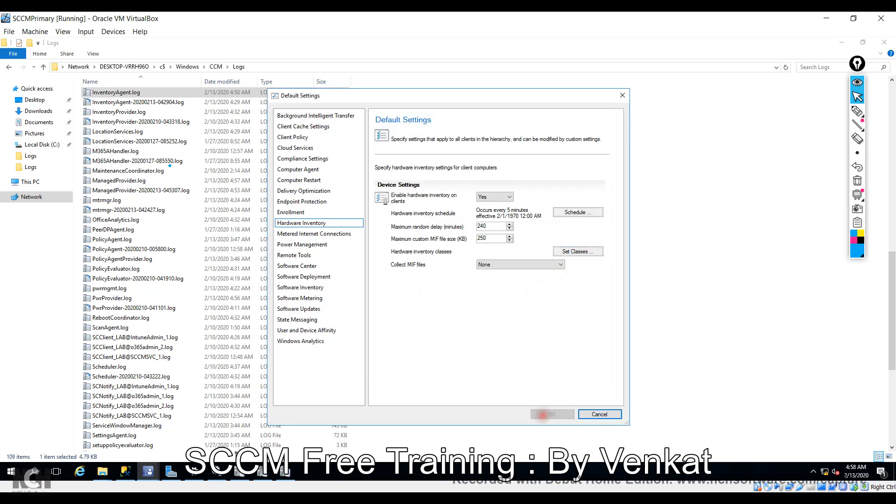
Bring Resource Explorer for DESKTOP-VRRH96O forward and scroll its inventory tree to the top.
mouse_move(150, 471)
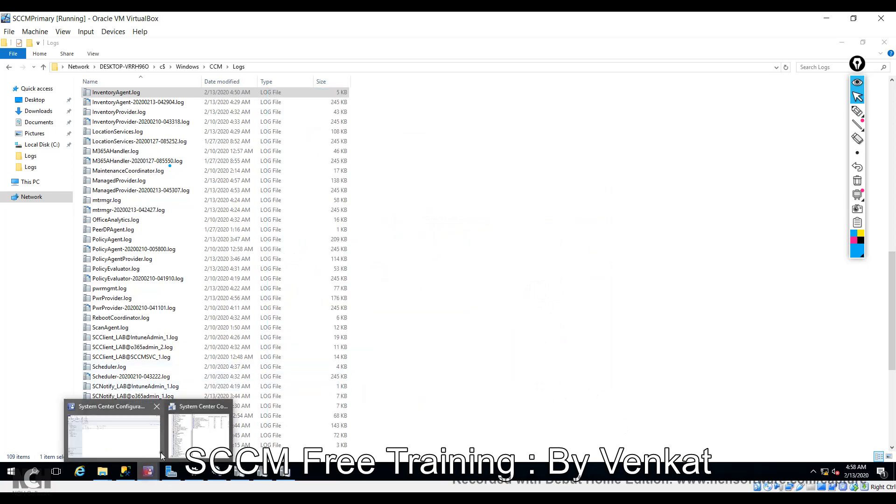
left_click(196, 442)
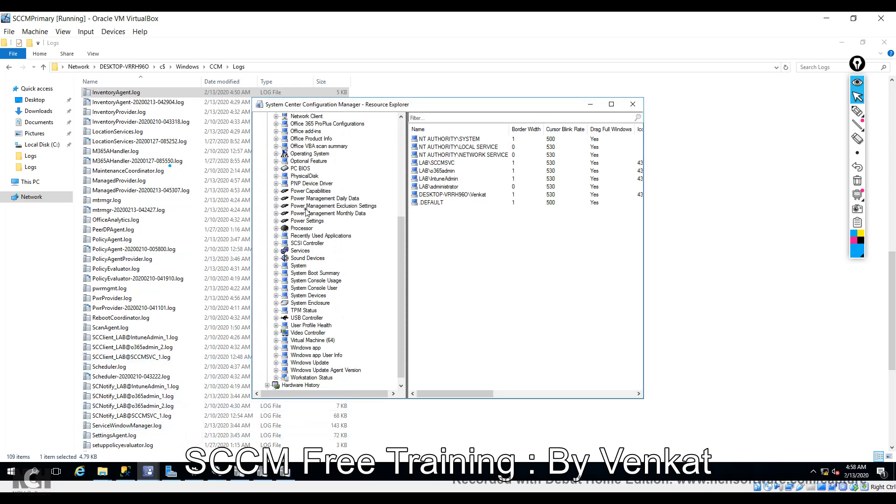
left_click_drag(400, 245, 406, 129)
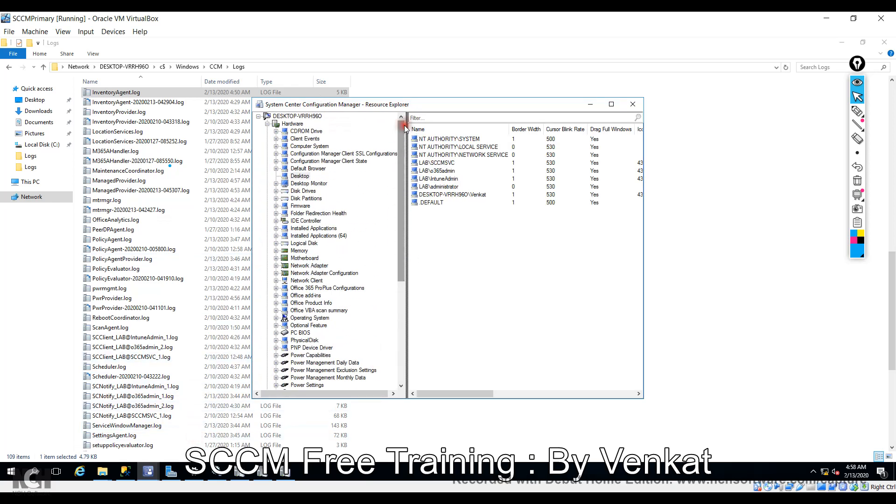